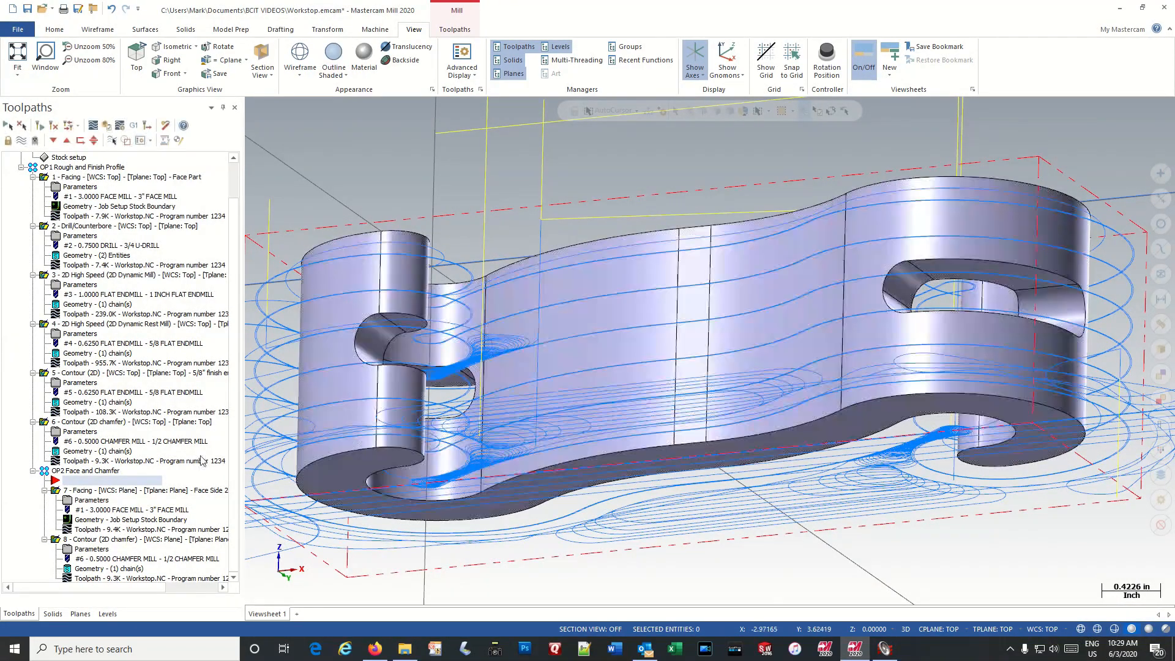
# Show the list of planes defined in the part file
pyautogui.click(80, 614)
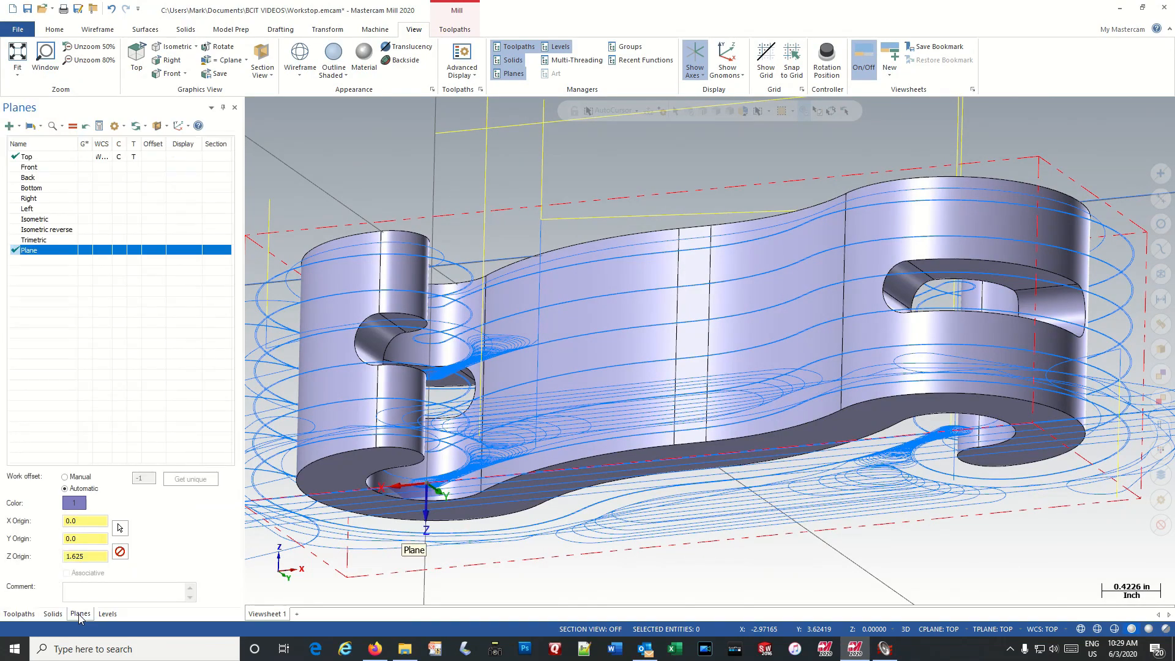
pyautogui.click(10, 126)
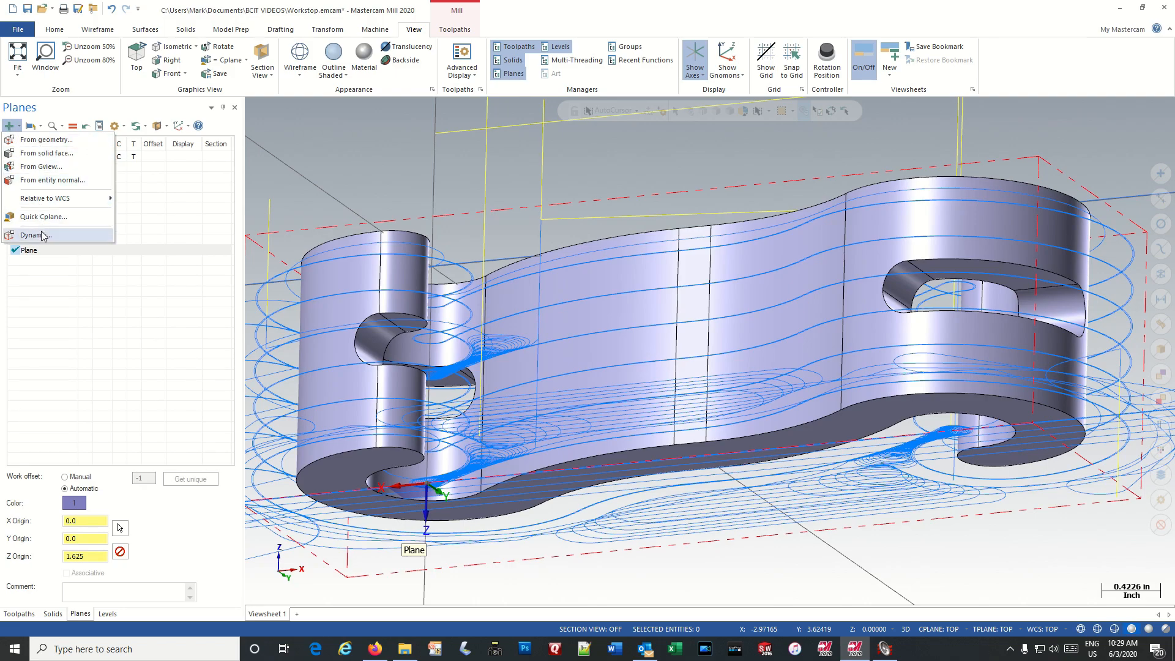
pyautogui.click(52, 143)
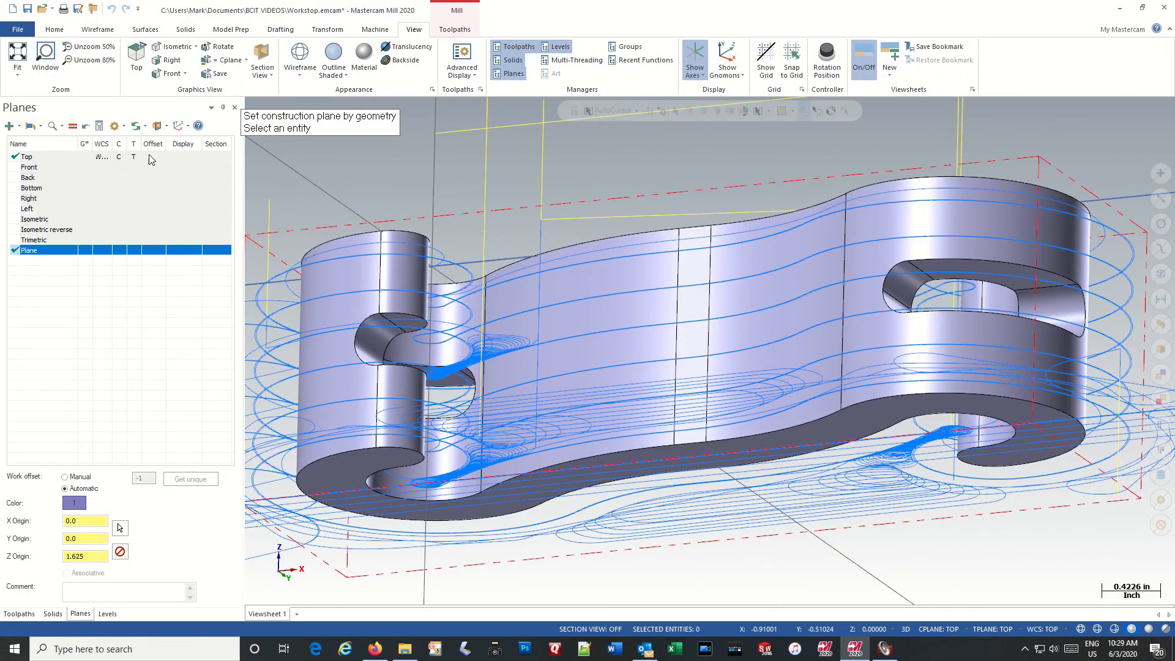
pyautogui.click(111, 267)
# Create a new plane from the flat solid face at the middle of the part, accepting the first proposed orientation
pyautogui.click(9, 126)
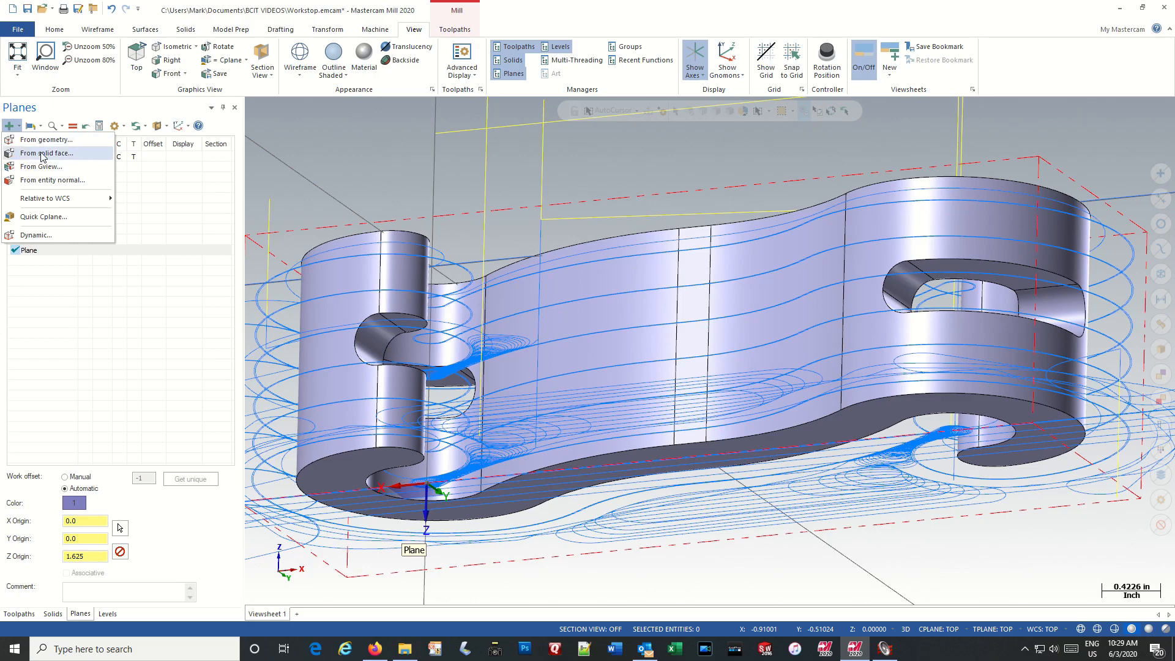
pyautogui.click(43, 154)
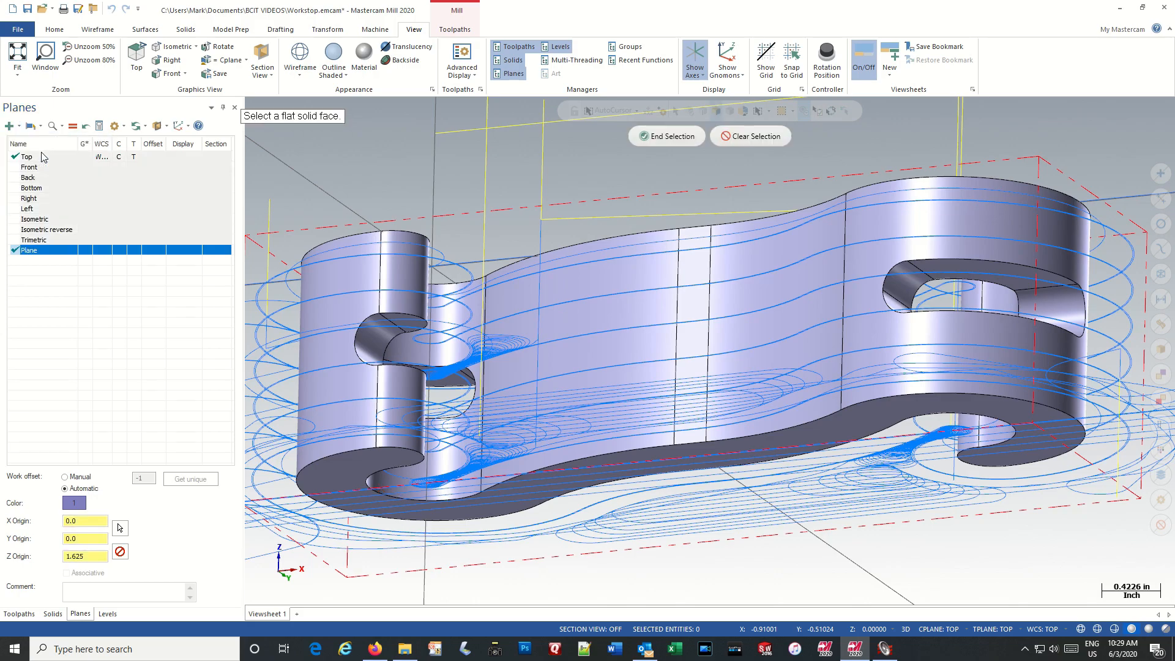
pyautogui.click(696, 357)
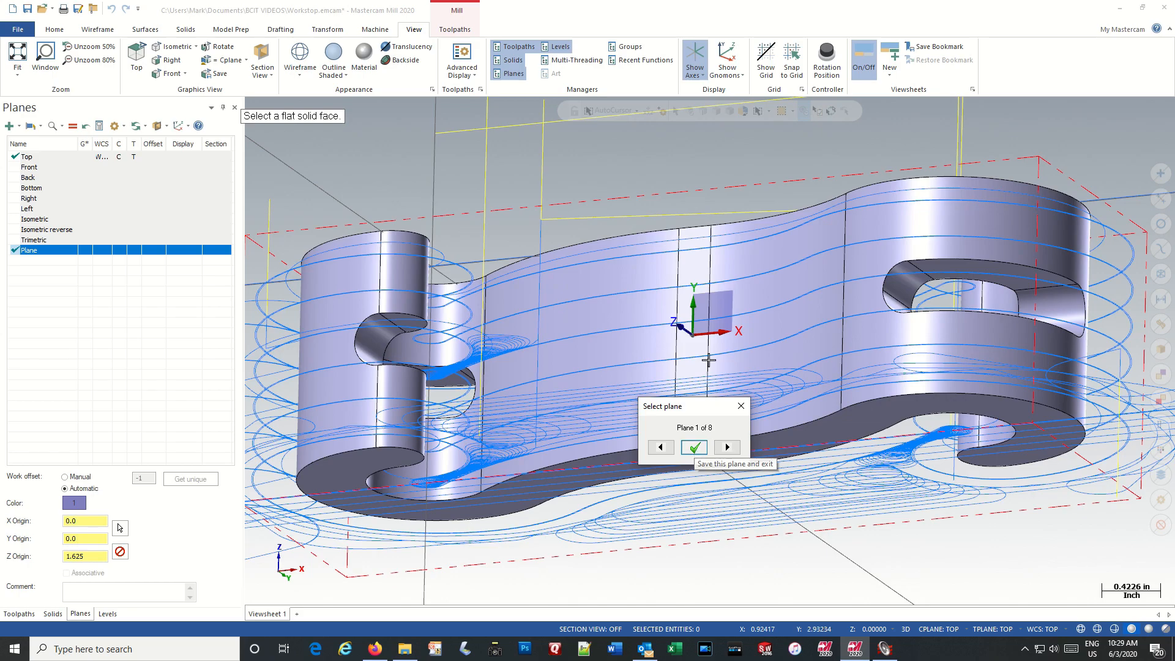
pyautogui.click(695, 448)
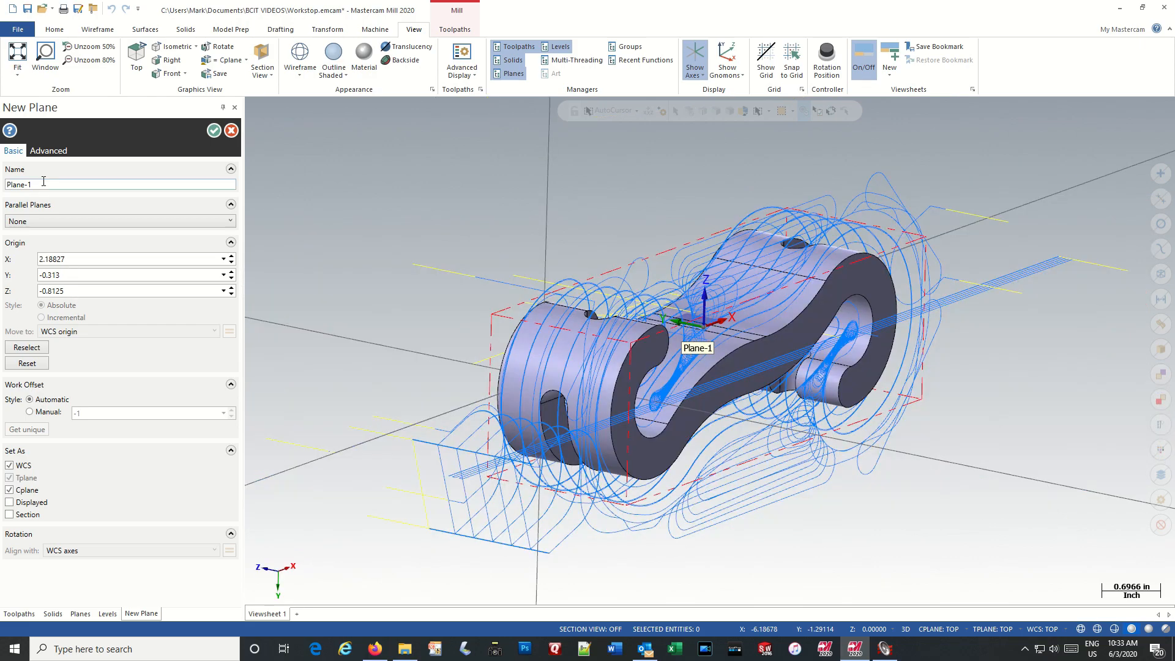
# Name the new plane "Plane for slots op1"
pyautogui.click(43, 181)
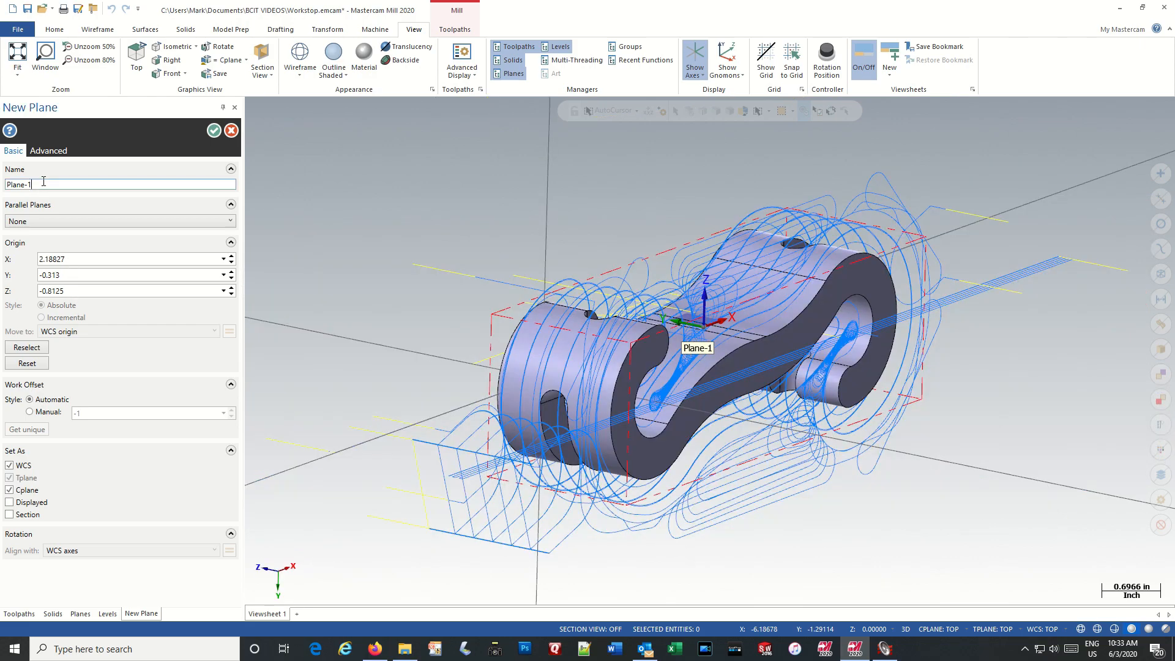
pyautogui.moveTo(29, 184); pyautogui.dragTo(2, 187)
pyautogui.write('Pl')
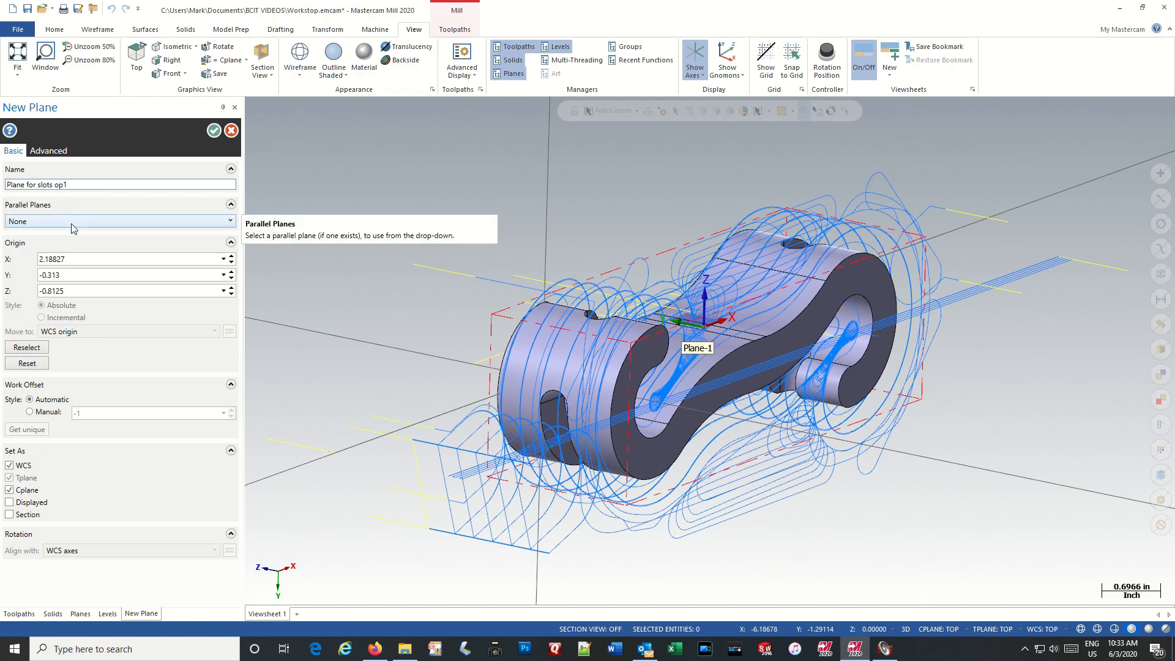
# Reselect the plane's origin on the slot at the X 0.0 end of the part, at Y -0.938
pyautogui.click(79, 260)
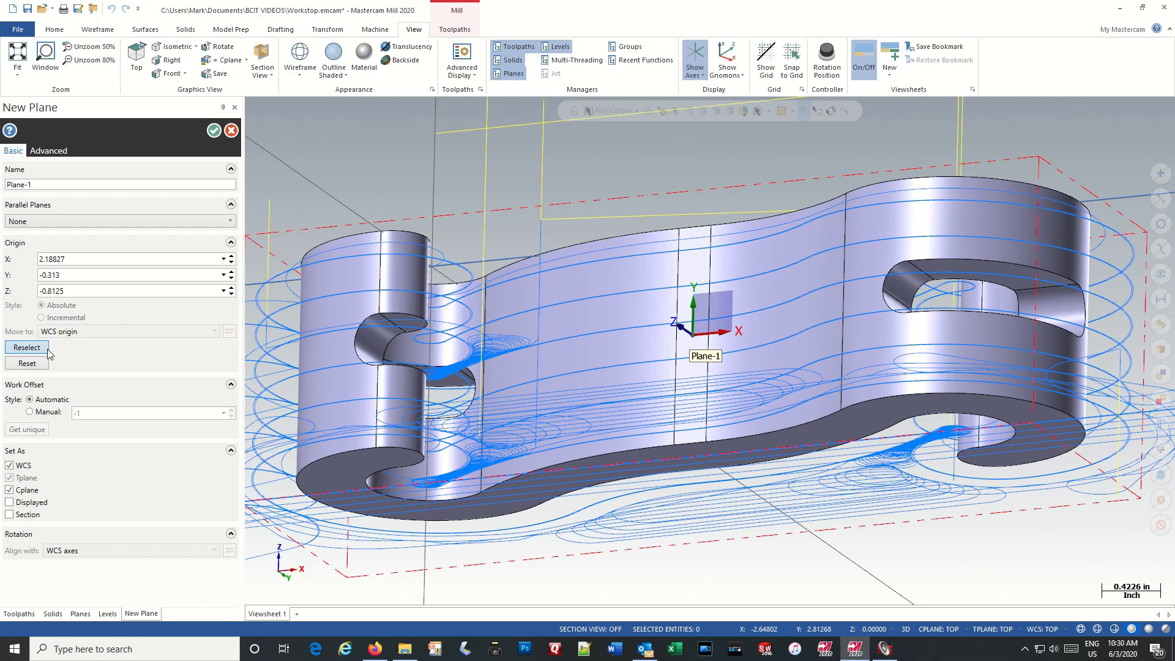
pyautogui.click(26, 348)
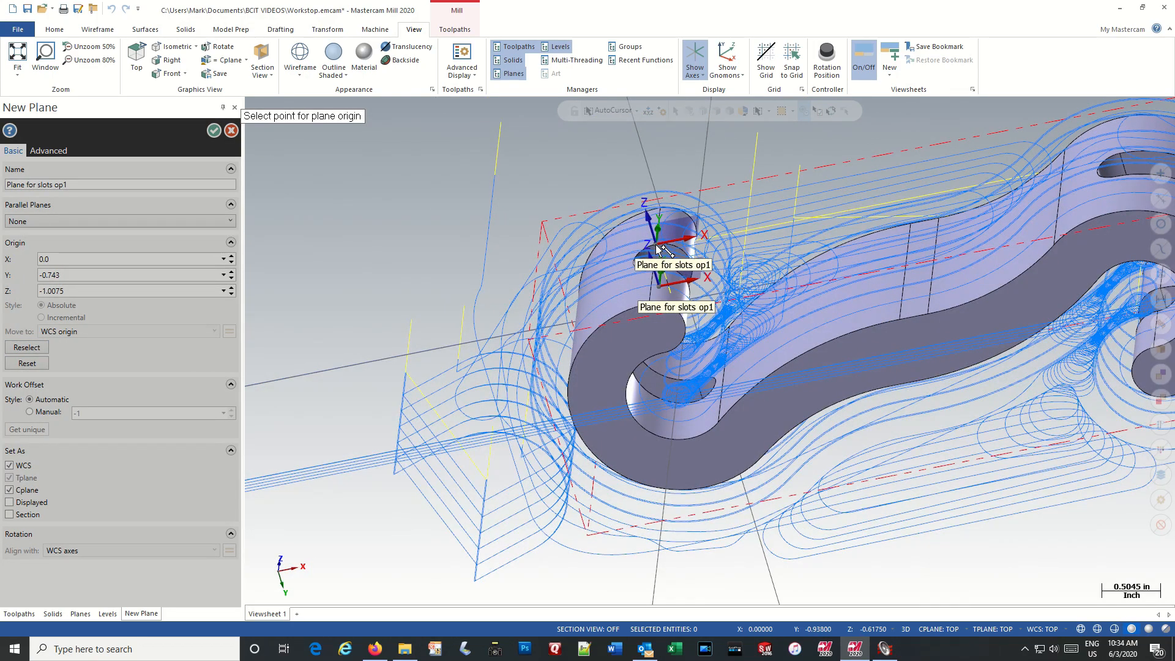
pyautogui.click(658, 247)
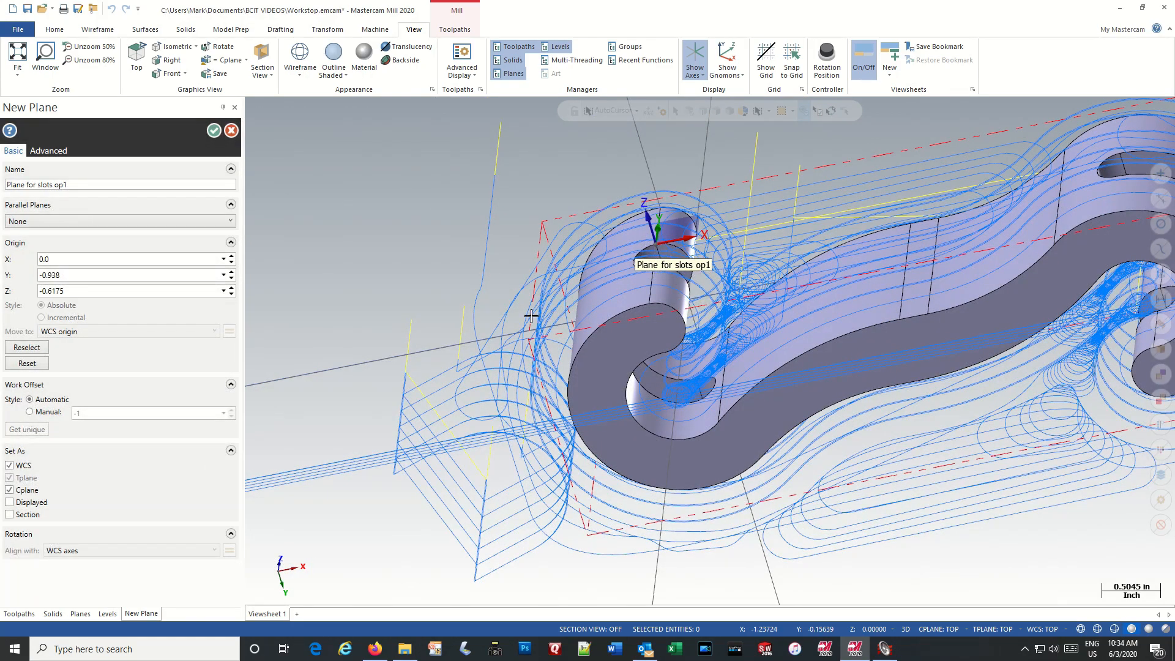
# Set the plane's Z origin to -1.625/2 and accept the new plane
pyautogui.doubleClick(71, 291)
pyautogui.write('-1.625/2')
pyautogui.press('Return')
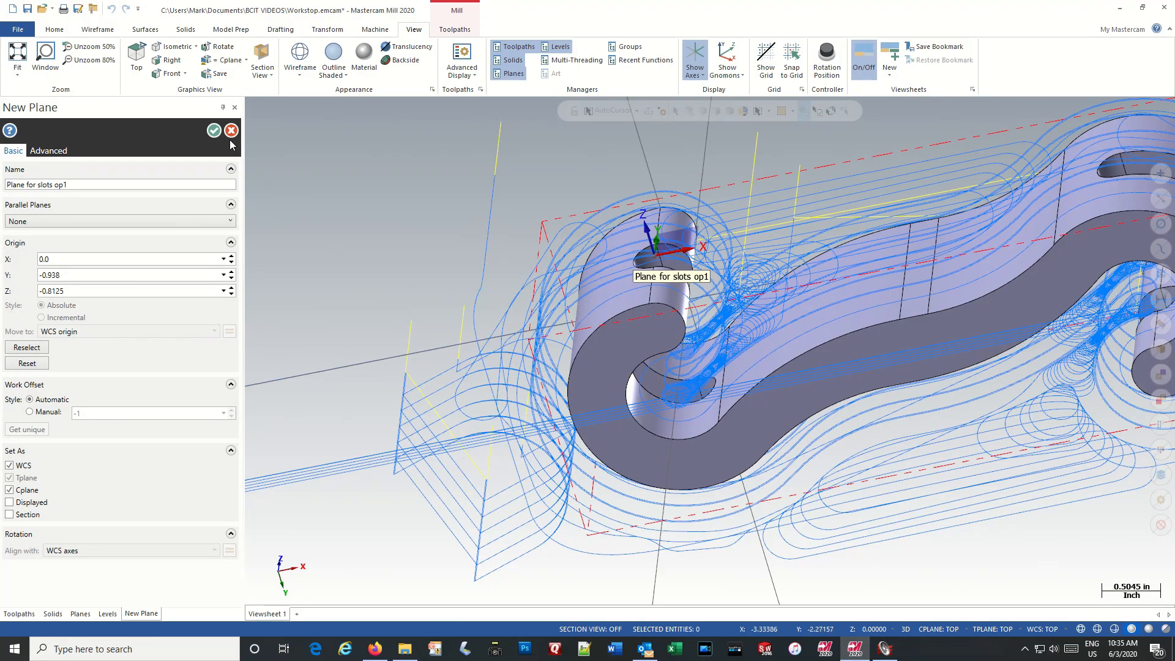
pyautogui.click(214, 131)
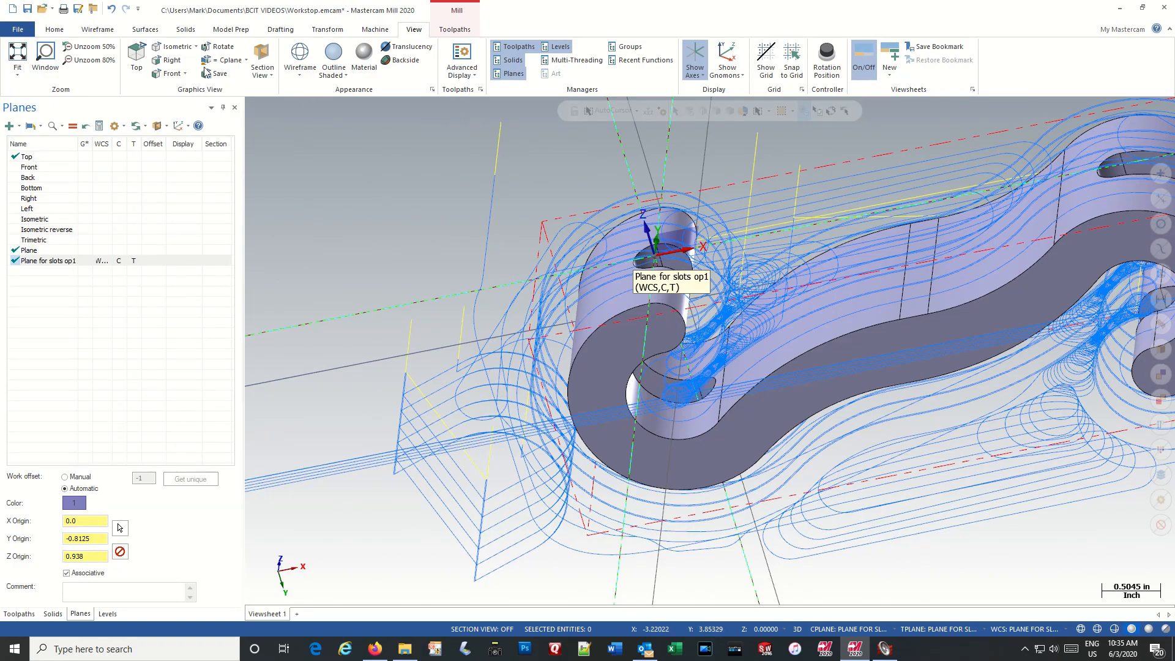
# Project a copy of the open-ended slot's edges to depth 0.0 on the slots plane
pyautogui.click(136, 58)
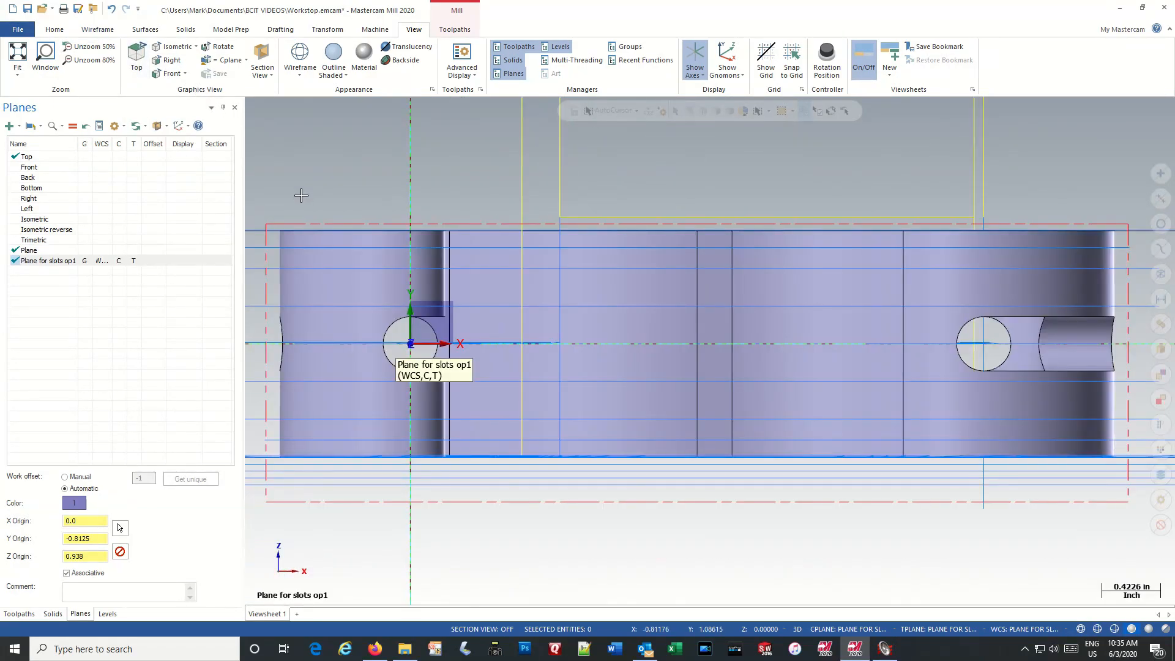
pyautogui.moveTo(468, 380); pyautogui.dragTo(459, 352, button='middle')
pyautogui.click(137, 58)
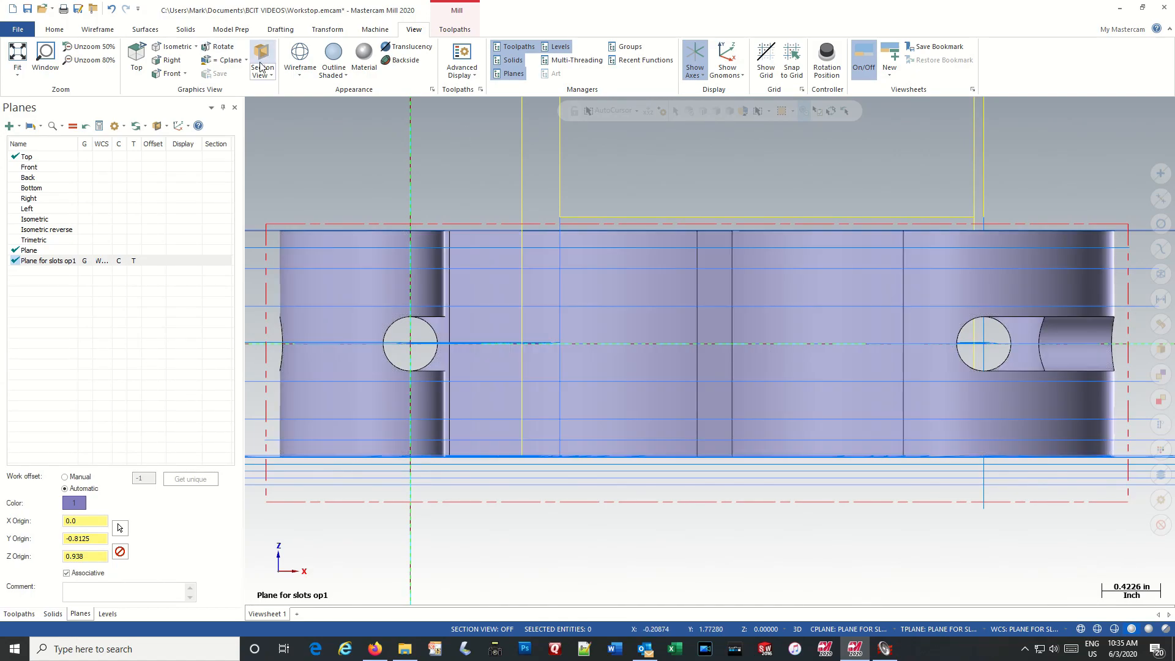
pyautogui.click(326, 29)
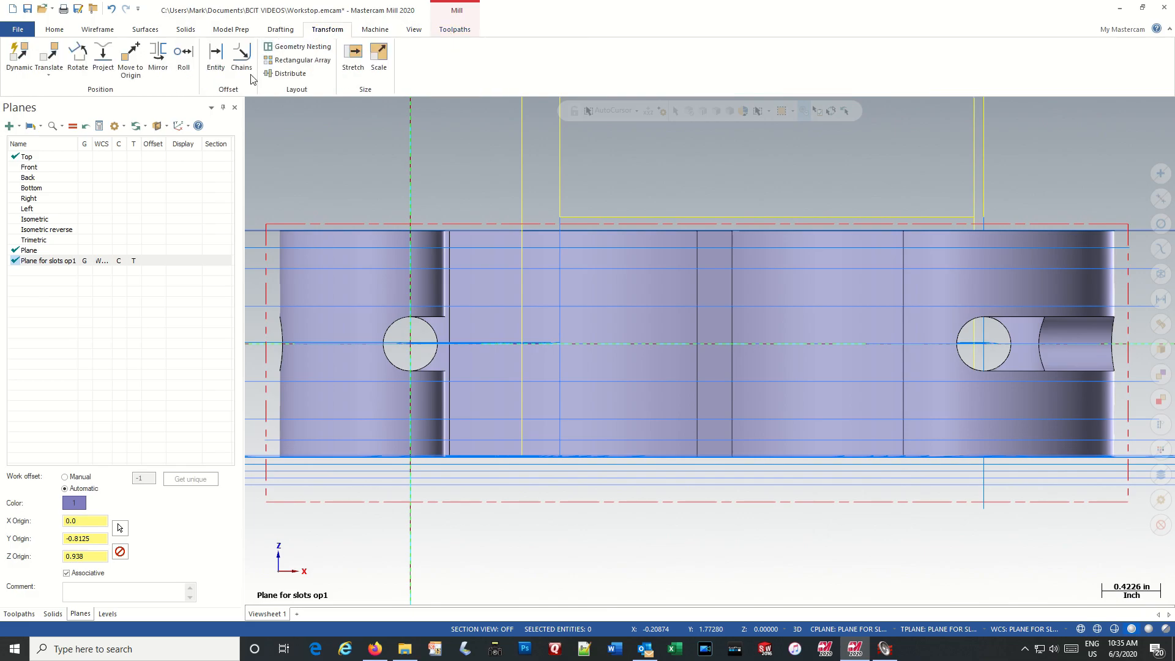
pyautogui.click(109, 74)
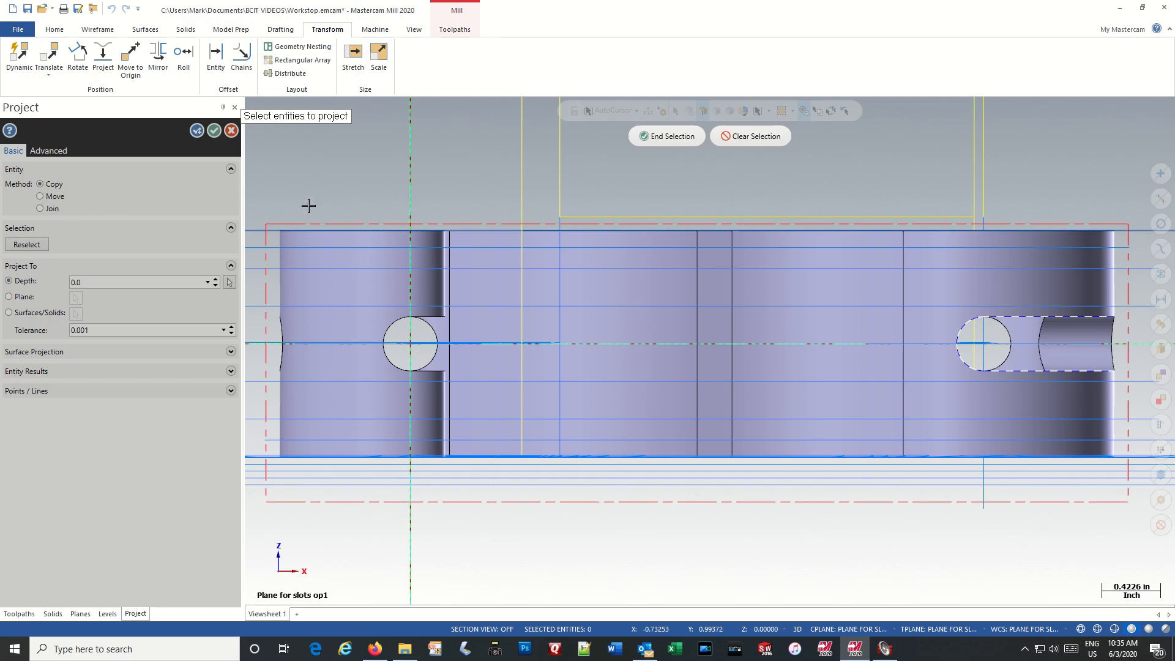
pyautogui.click(673, 138)
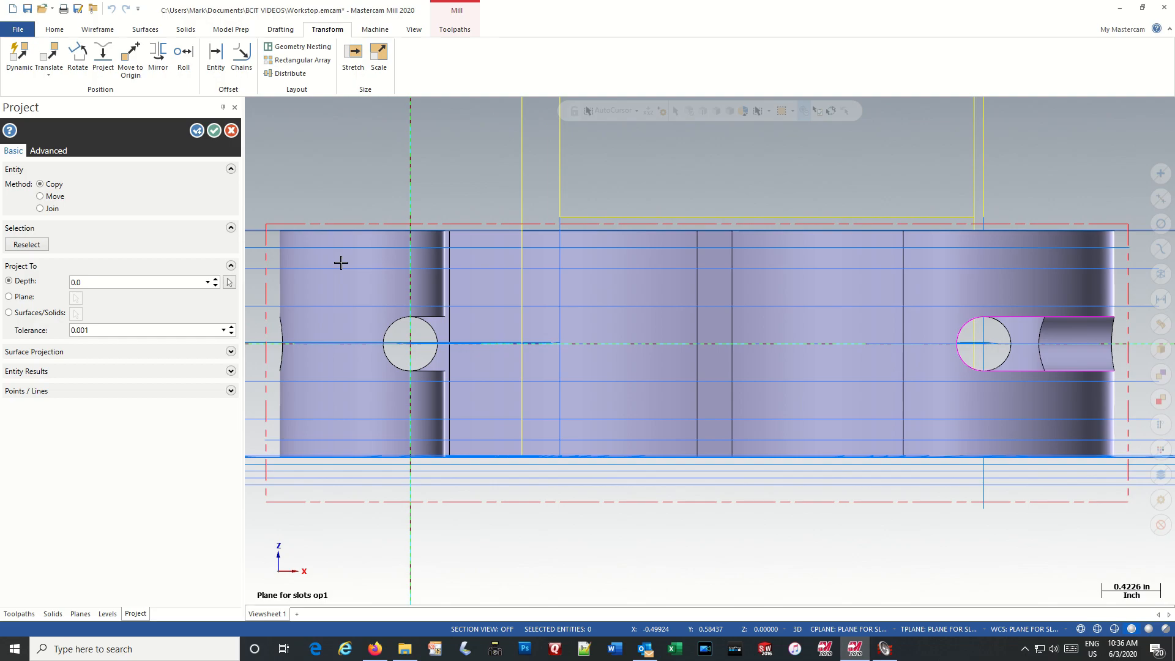
pyautogui.click(211, 132)
# Hide the toolpath display of all machining operations
pyautogui.moveTo(707, 518)
pyautogui.mouseDown(button='middle')
pyautogui.moveTo(703, 428)
pyautogui.moveTo(698, 445)
pyautogui.mouseUp(button='middle')
pyautogui.scroll(3, 699, 445)
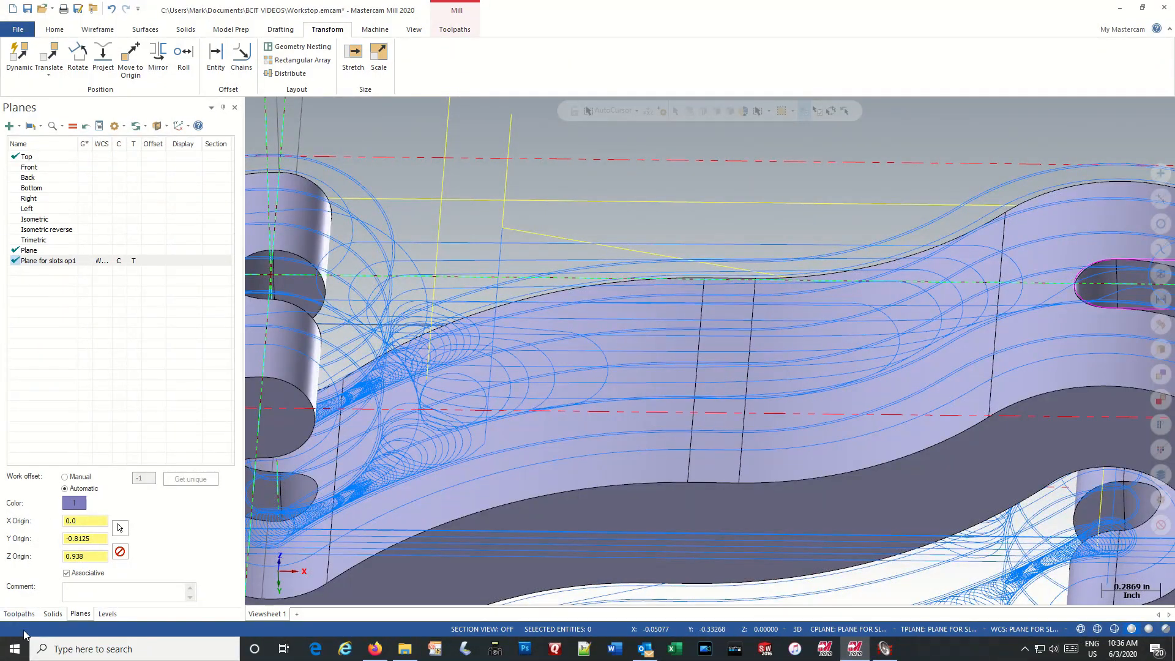
pyautogui.click(19, 613)
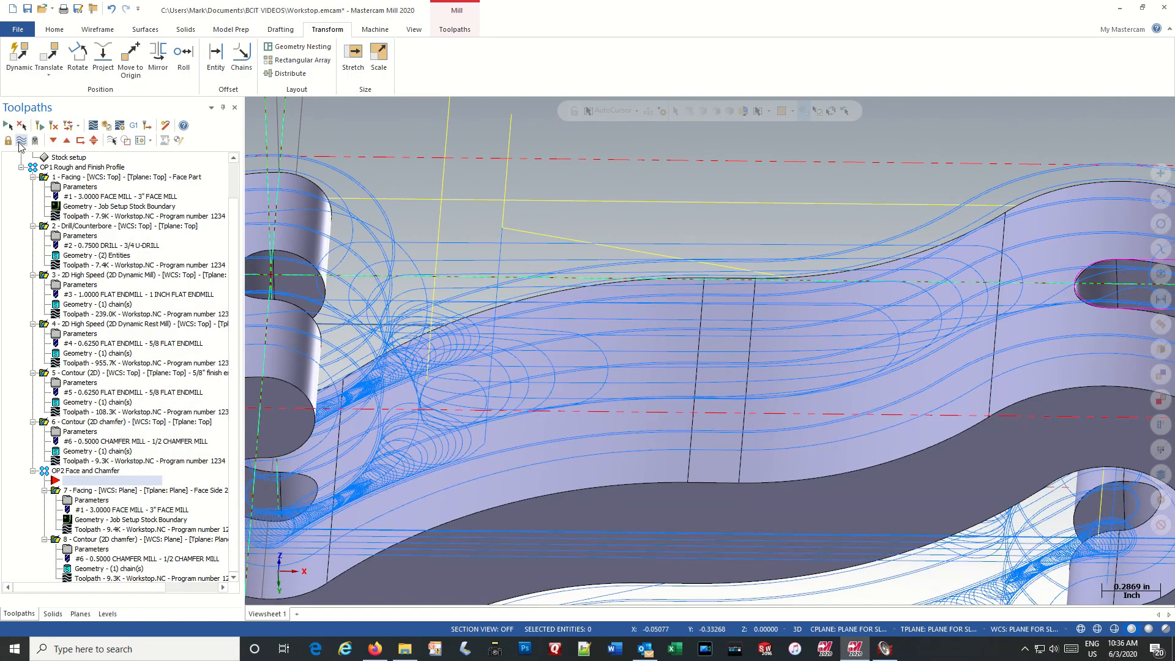
pyautogui.click(21, 141)
# Examine how the projected slot outline lies against both slots of the part from several angles
pyautogui.scroll(-5, 1047, 397)
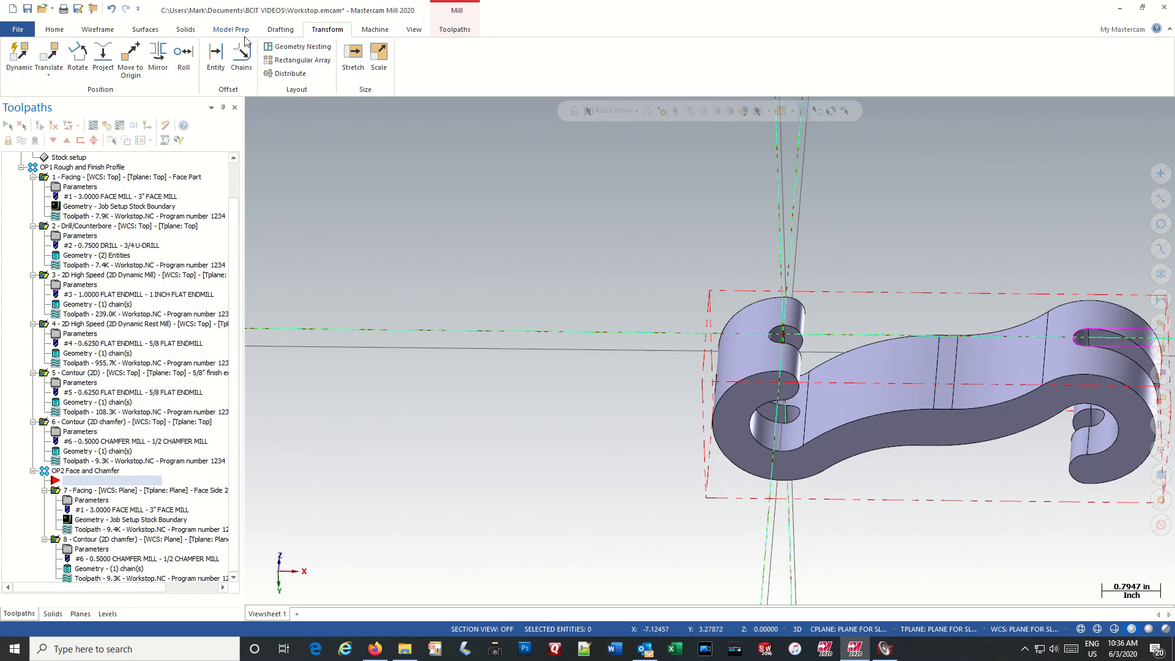
pyautogui.click(413, 30)
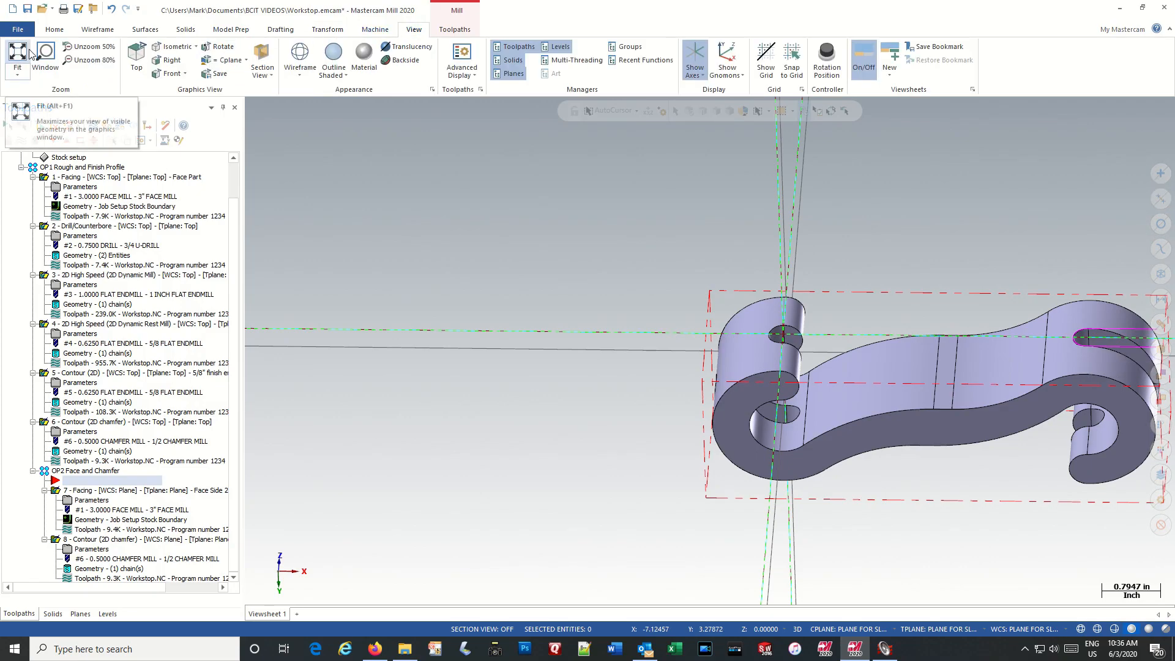
pyautogui.click(18, 56)
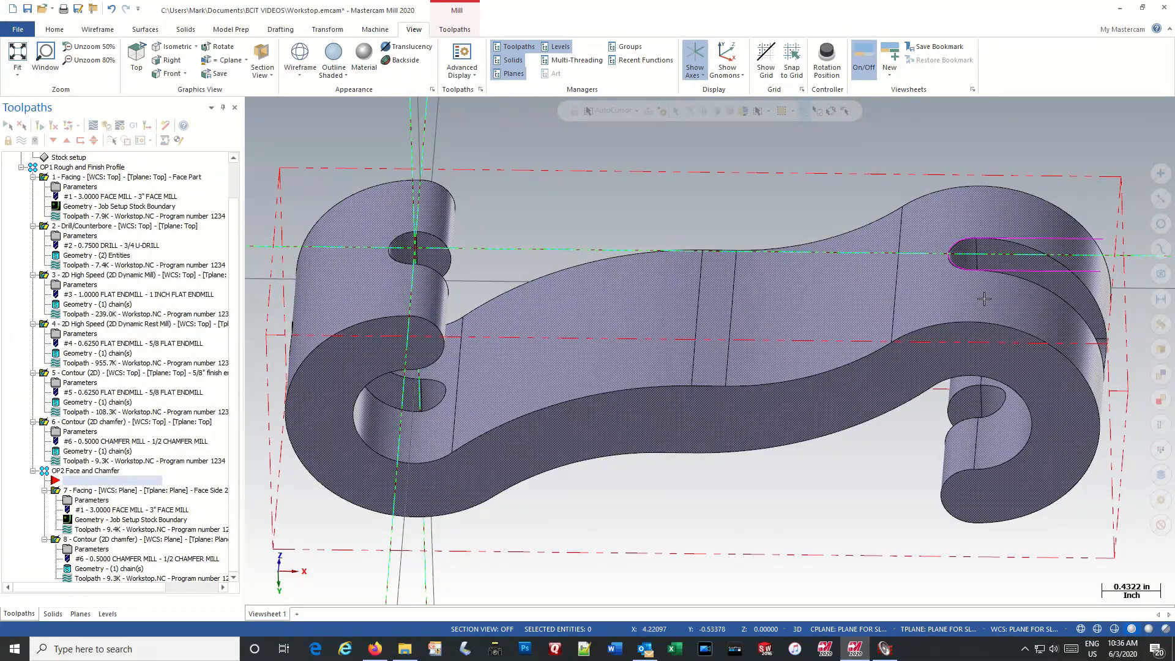
pyautogui.scroll(-1, 985, 299)
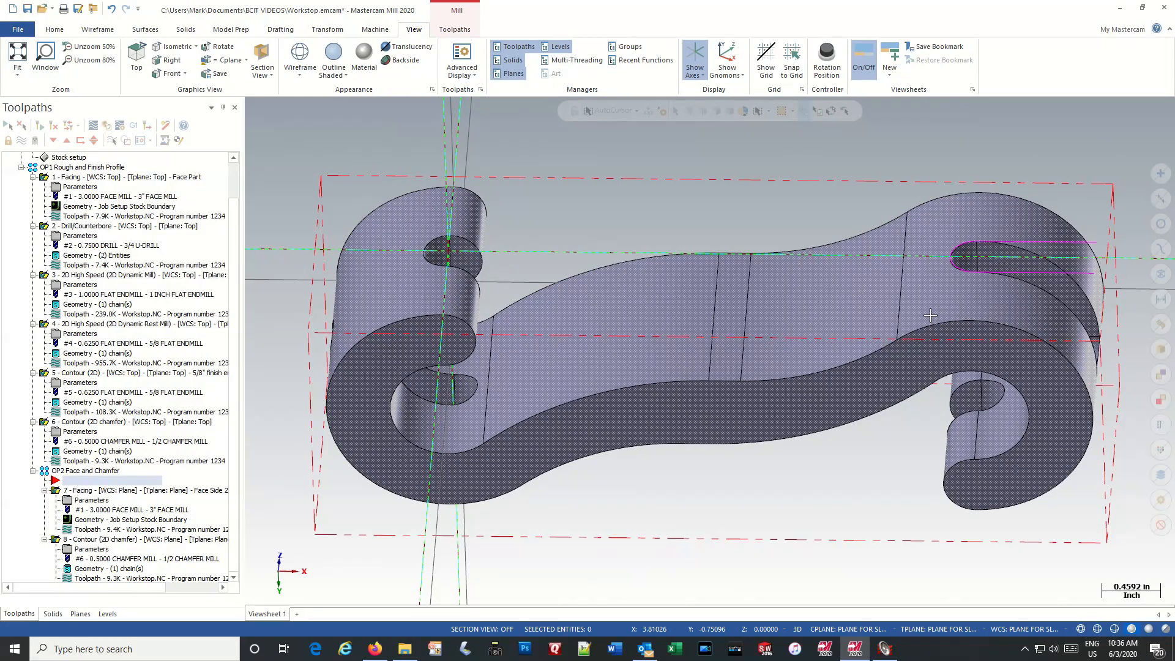
pyautogui.moveTo(929, 317); pyautogui.dragTo(843, 350, button='middle')
pyautogui.scroll(4, 843, 350)
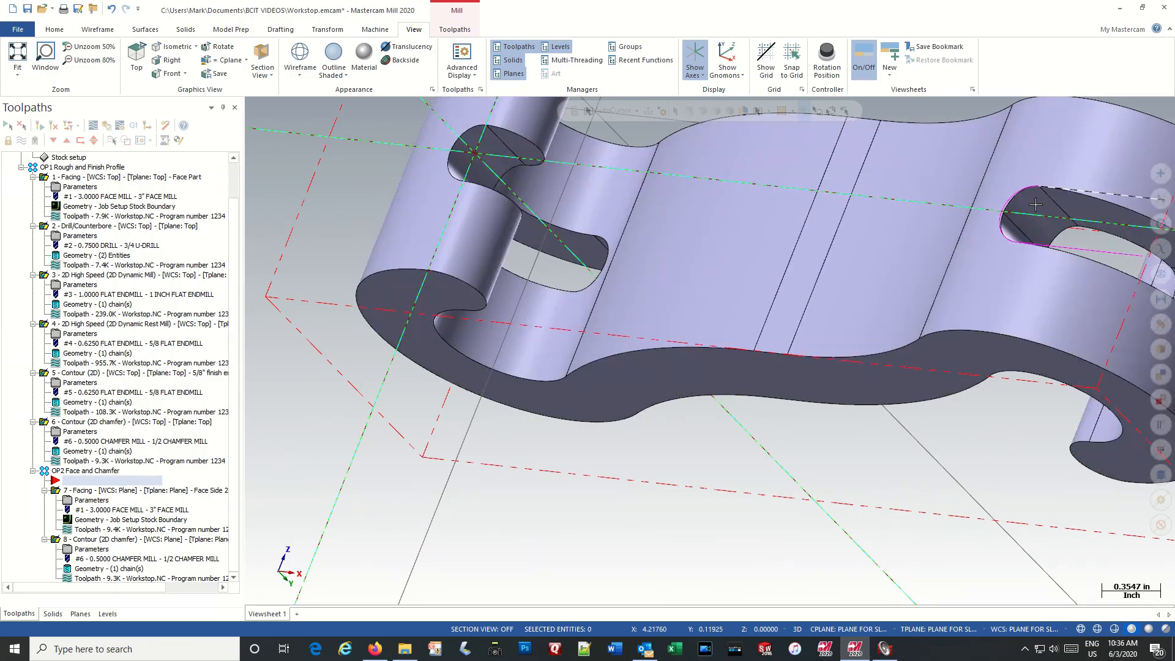
pyautogui.moveTo(456, 167); pyautogui.dragTo(666, 195, button='middle')
pyautogui.scroll(-6, 704, 161)
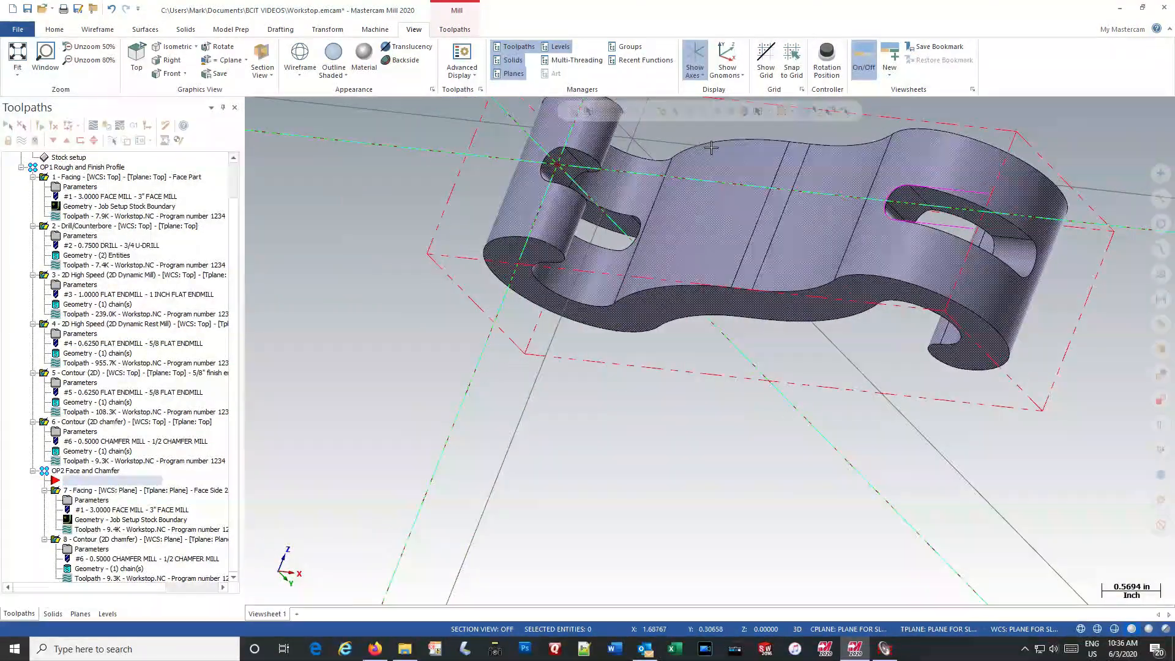
pyautogui.scroll(6, 721, 131)
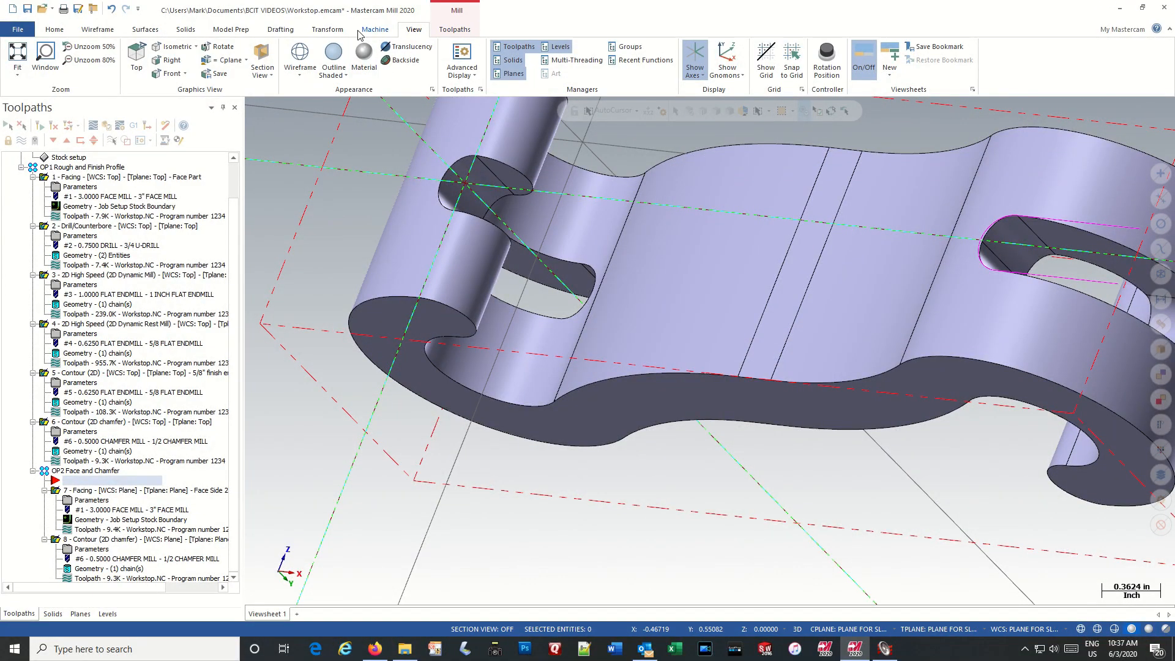
# Try to translate a copy of the projected slot outline from its arc to the matching arc of the slot at the plane origin
pyautogui.click(326, 34)
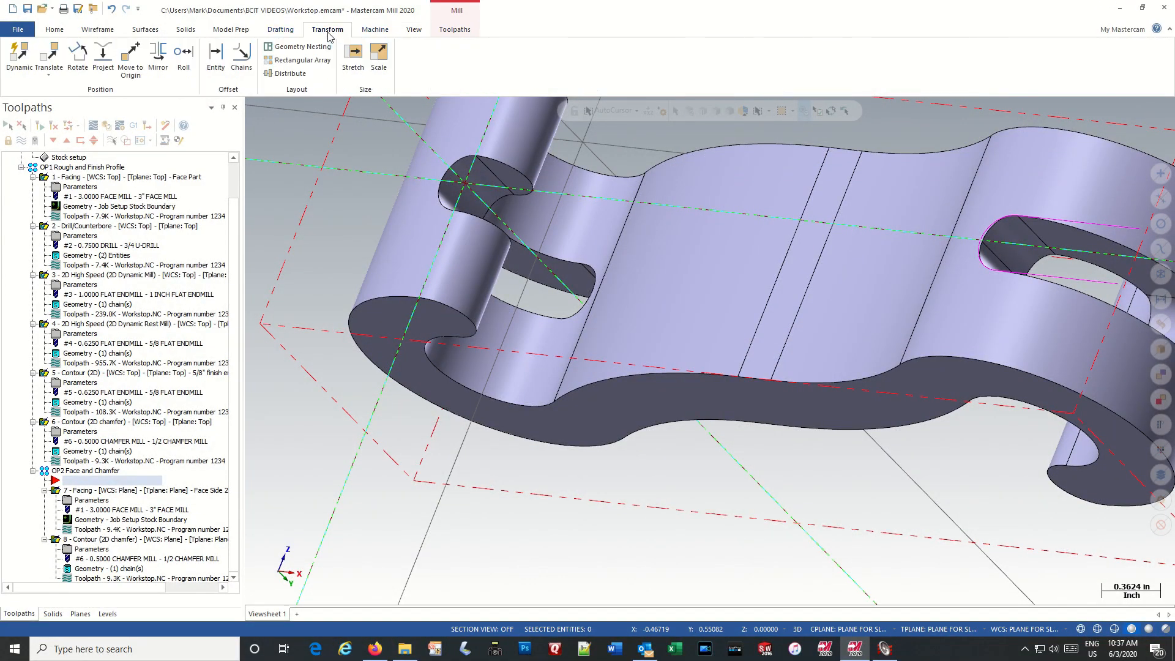
pyautogui.click(52, 70)
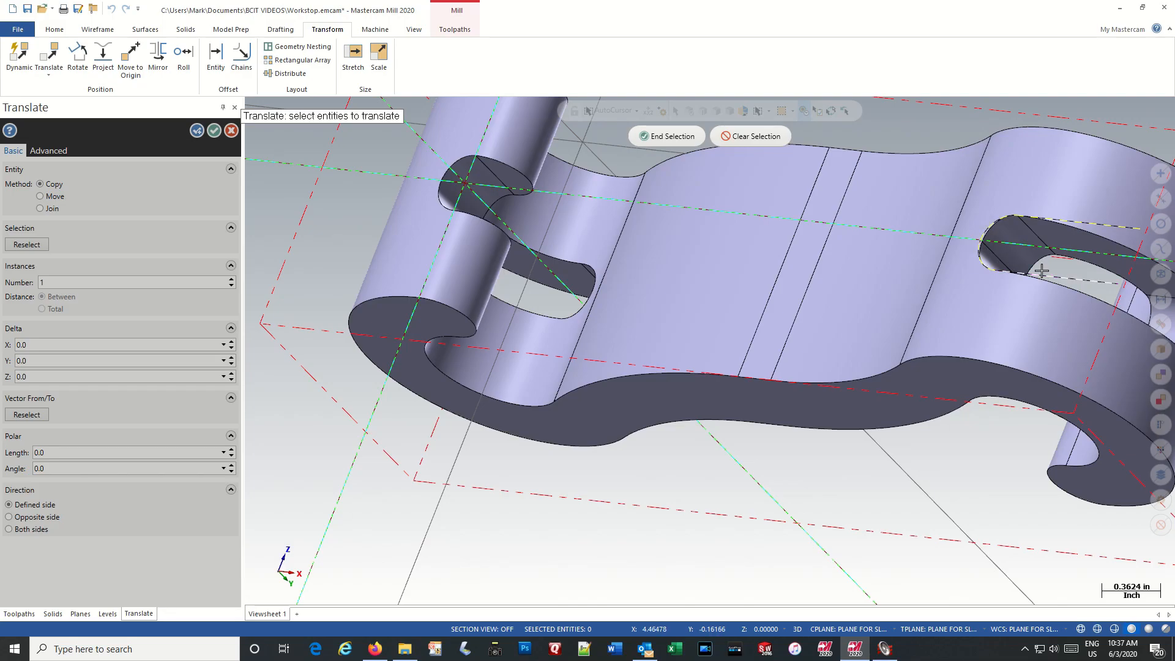
pyautogui.click(668, 137)
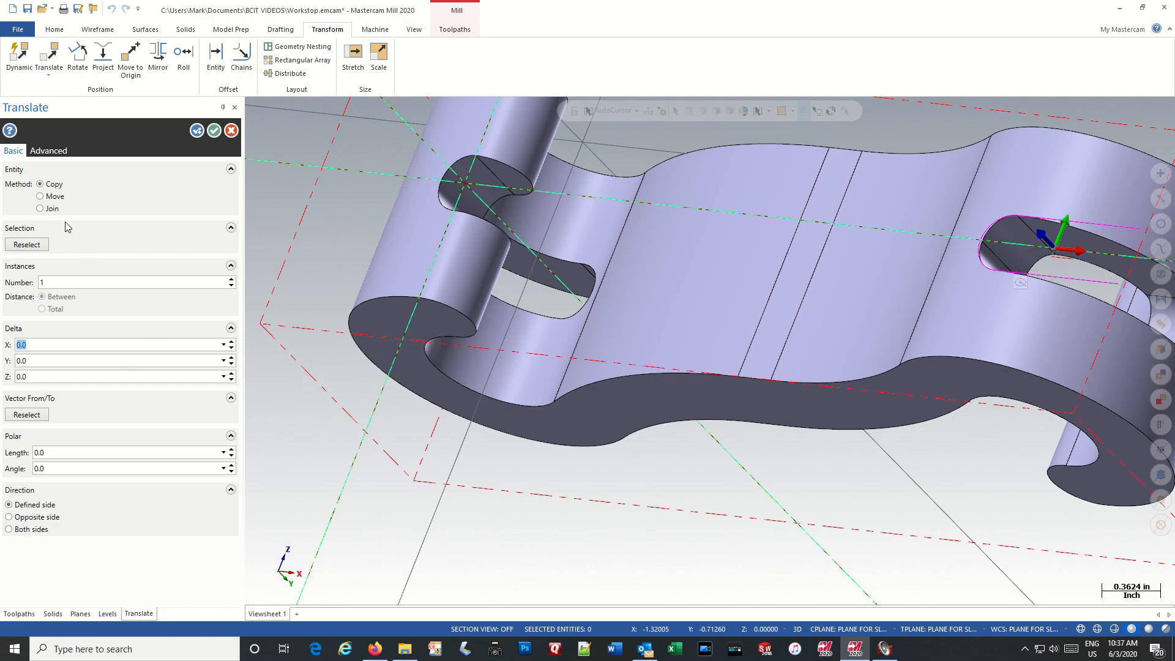
pyautogui.click(43, 415)
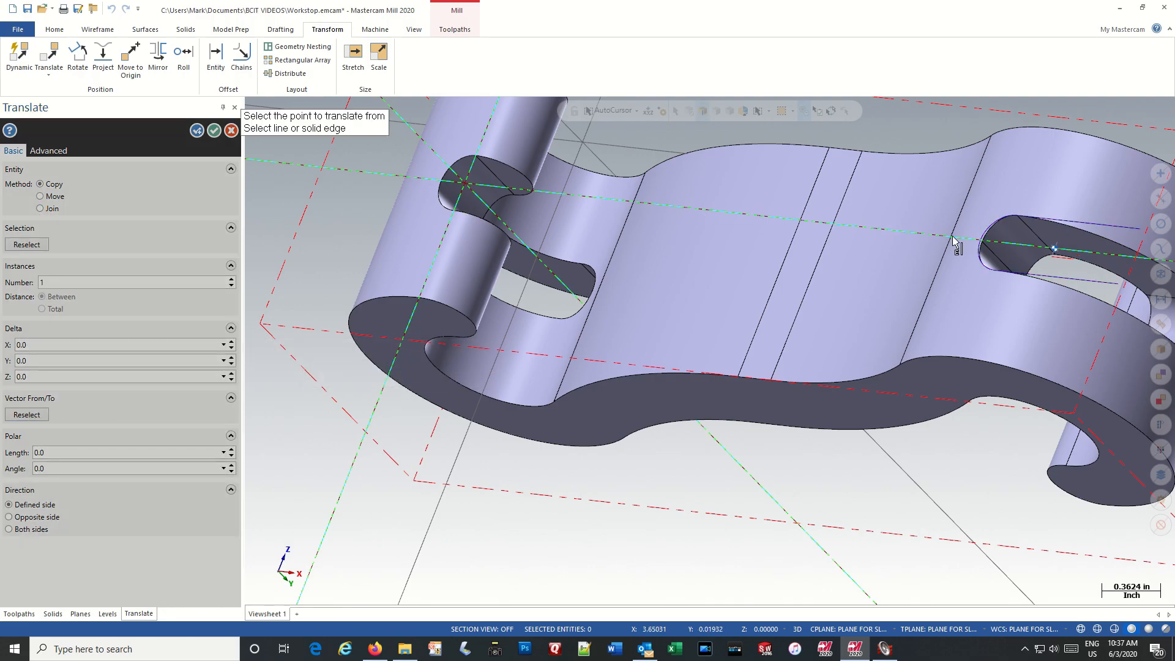
pyautogui.click(983, 243)
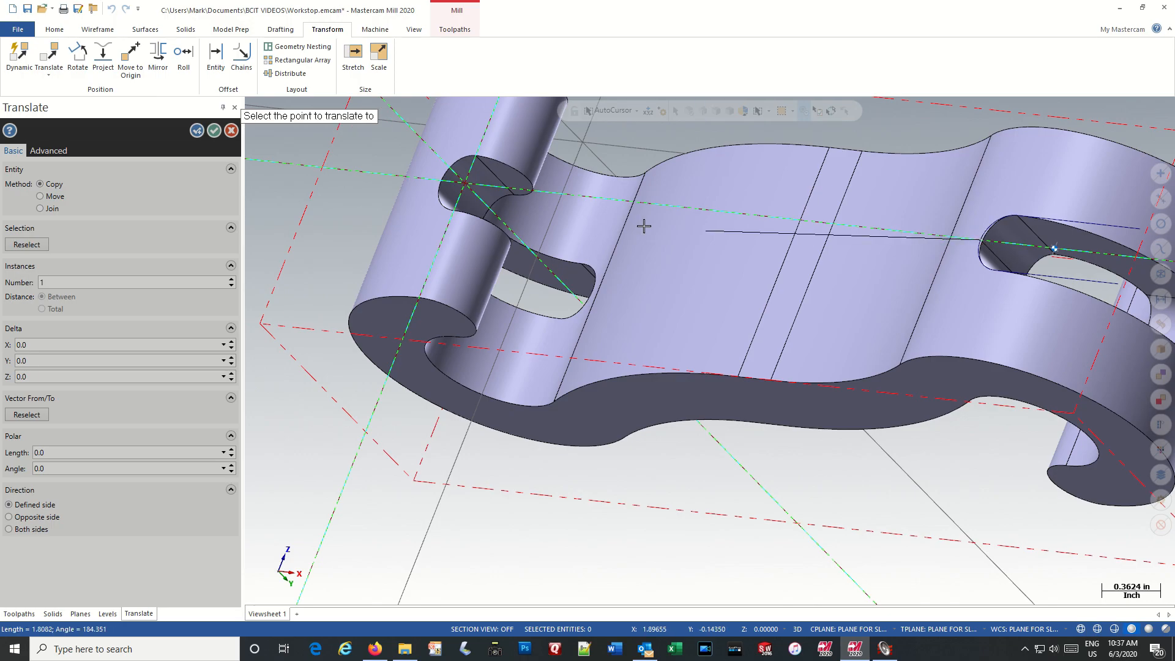
pyautogui.click(444, 186)
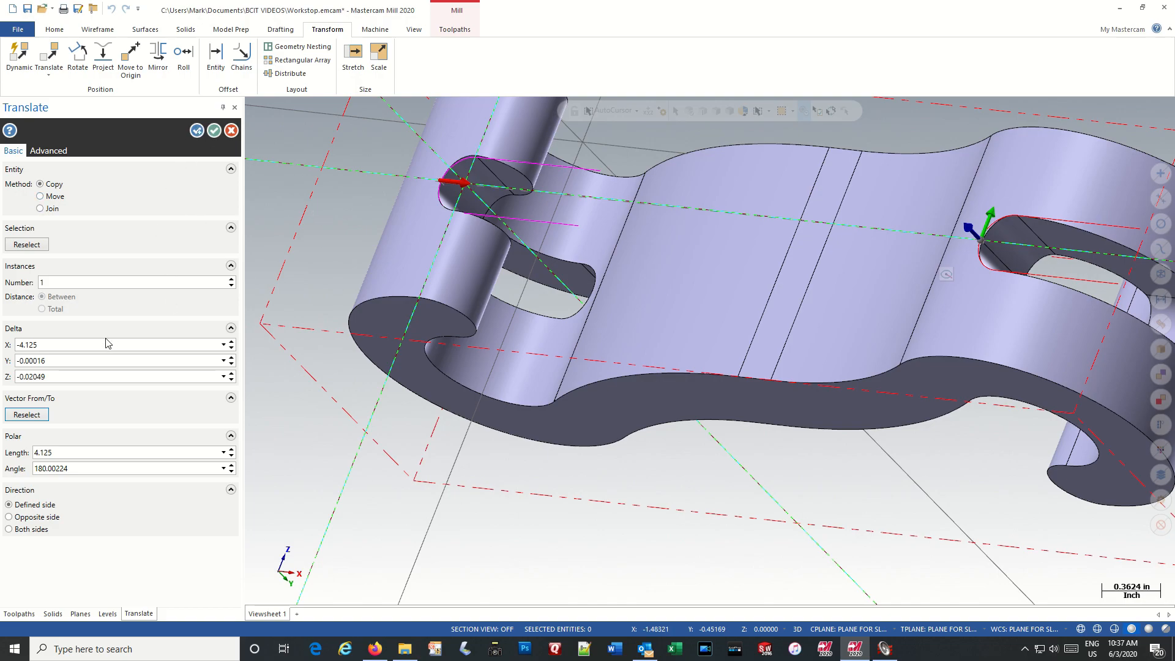
pyautogui.click(231, 131)
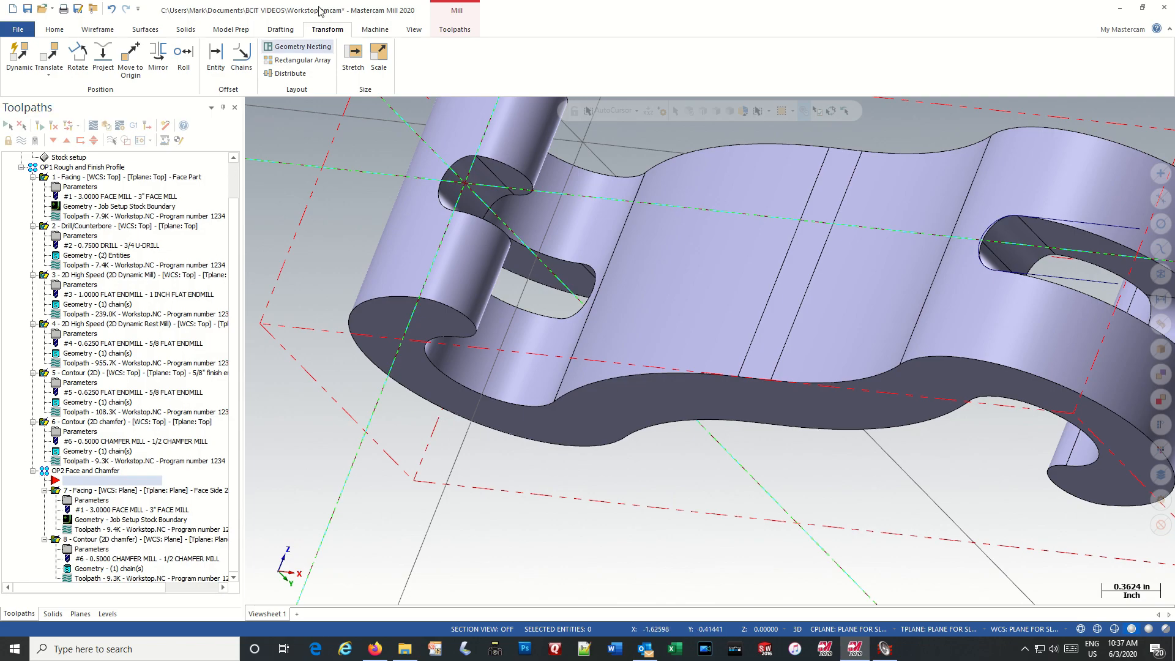
# Copy the projected slot outline with Translate from its arc's outermost point to the matching arc point of the slot at the plane origin
pyautogui.click(411, 30)
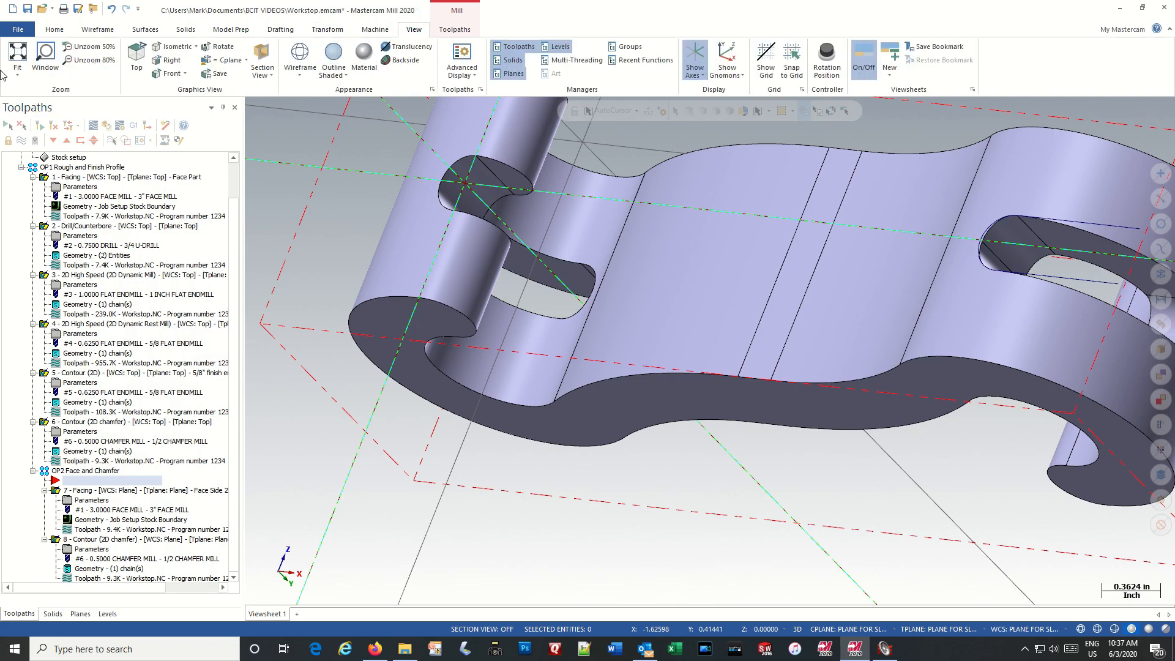
pyautogui.click(135, 59)
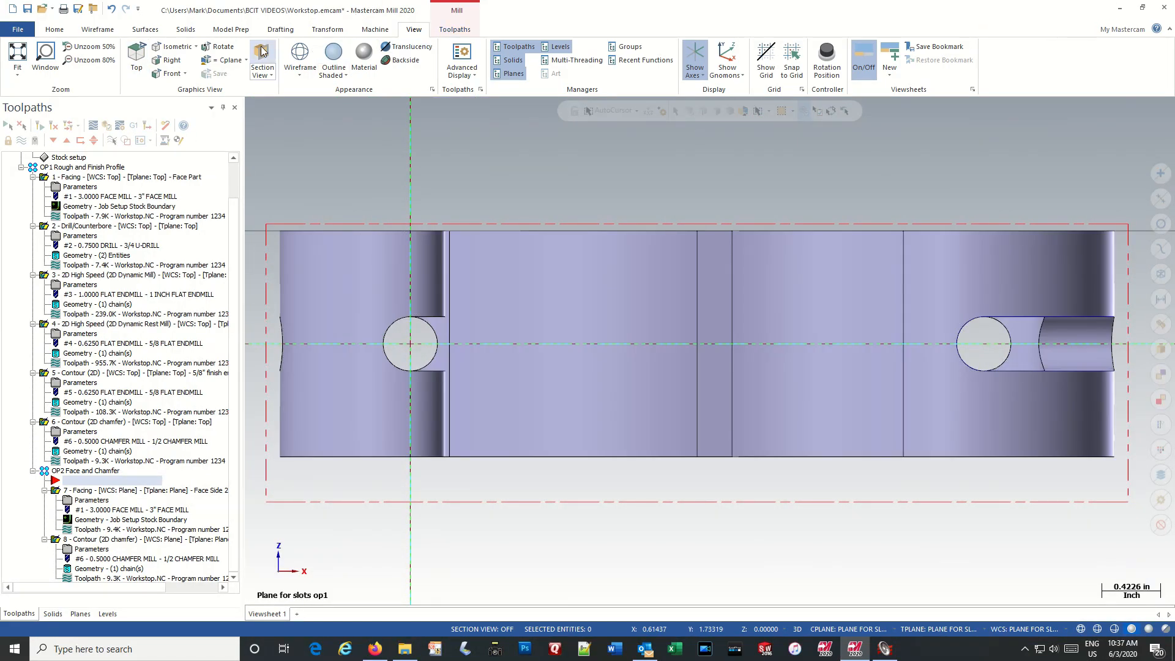
pyautogui.click(337, 31)
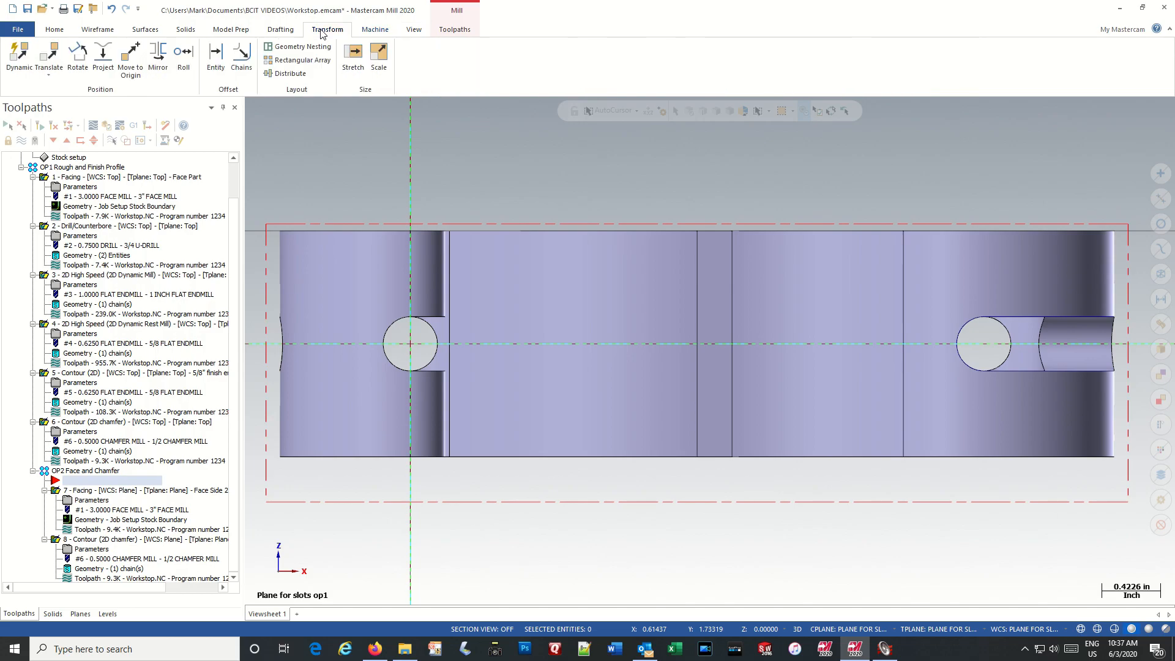
pyautogui.click(49, 57)
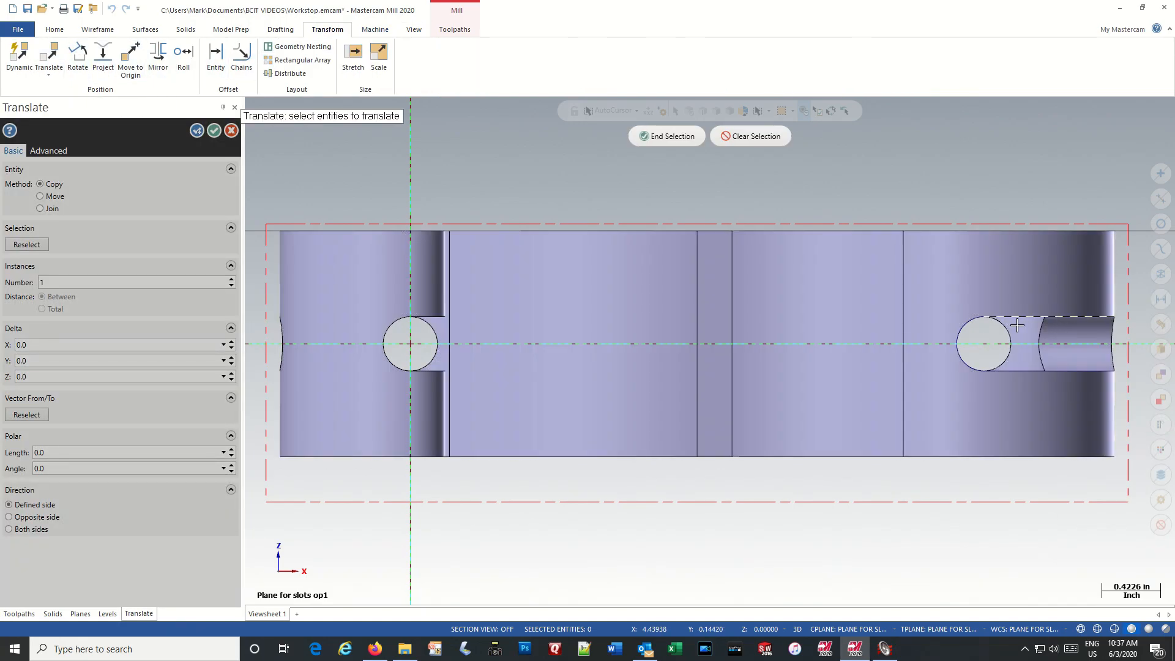
pyautogui.click(1057, 367)
pyautogui.click(668, 136)
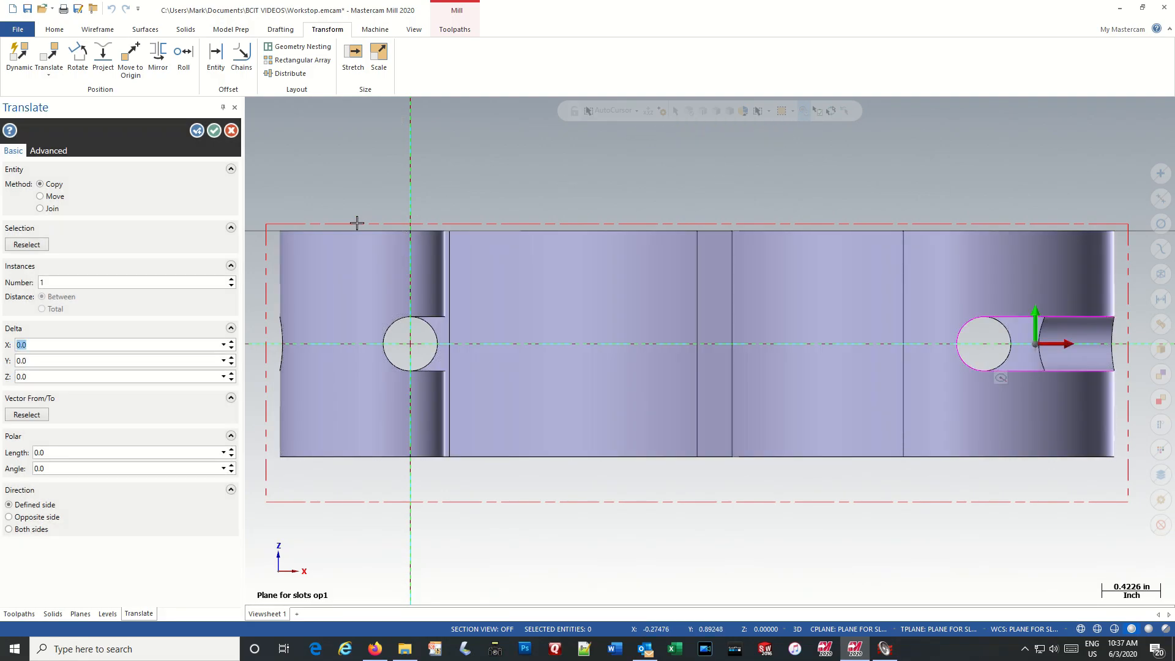
pyautogui.click(28, 415)
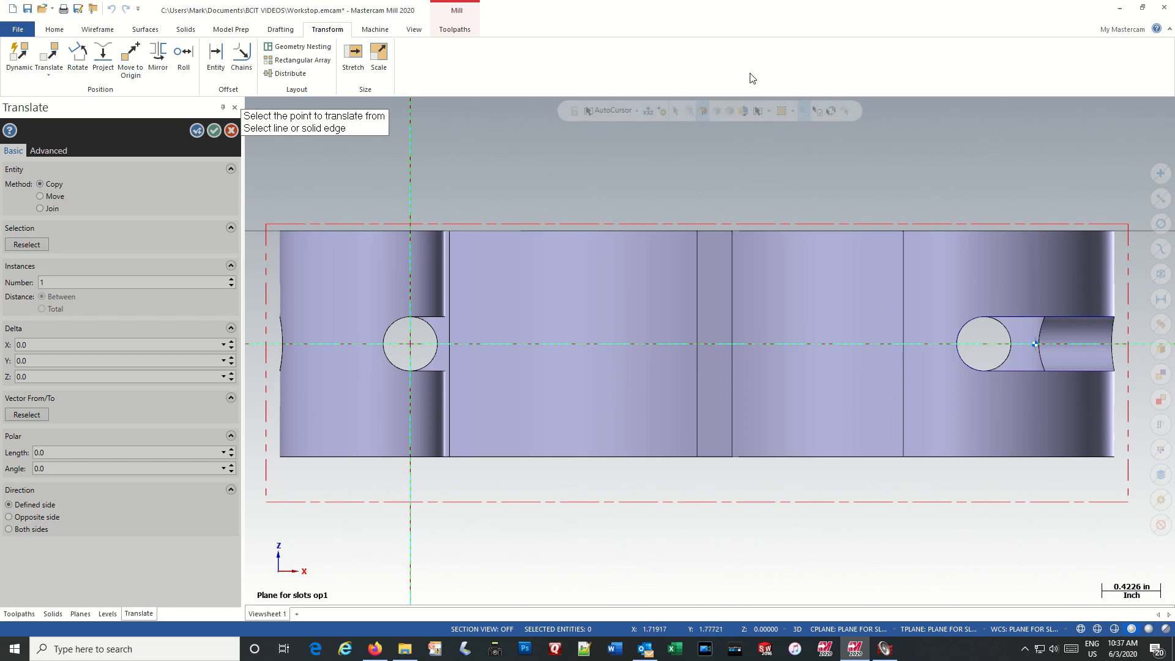
pyautogui.click(957, 345)
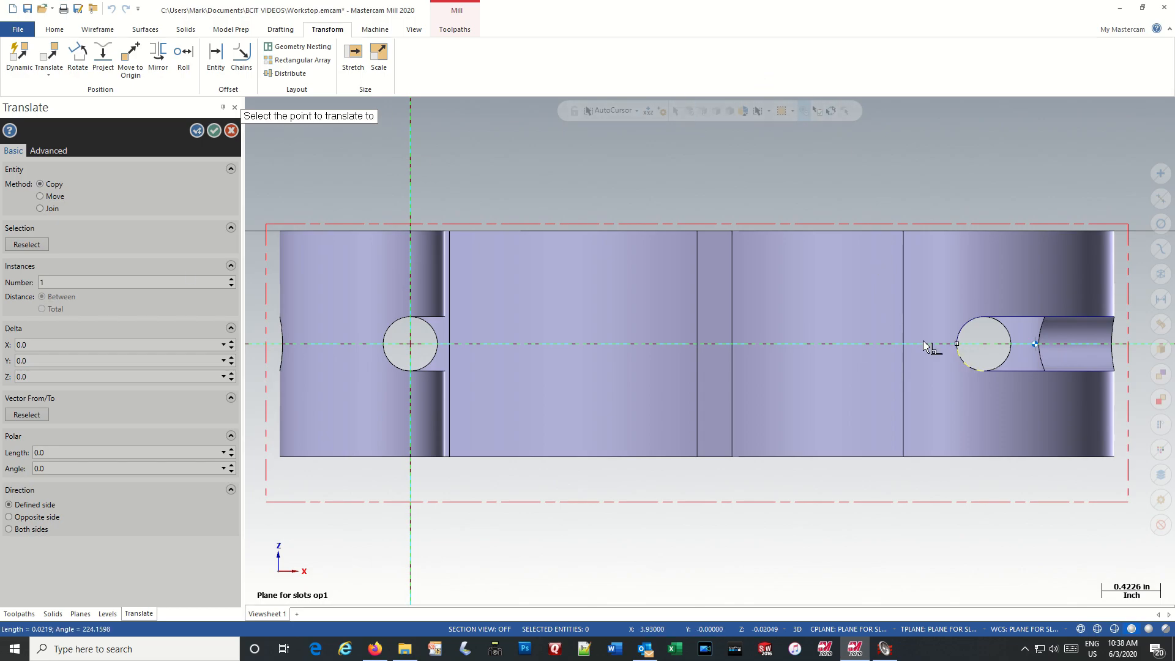
pyautogui.click(383, 345)
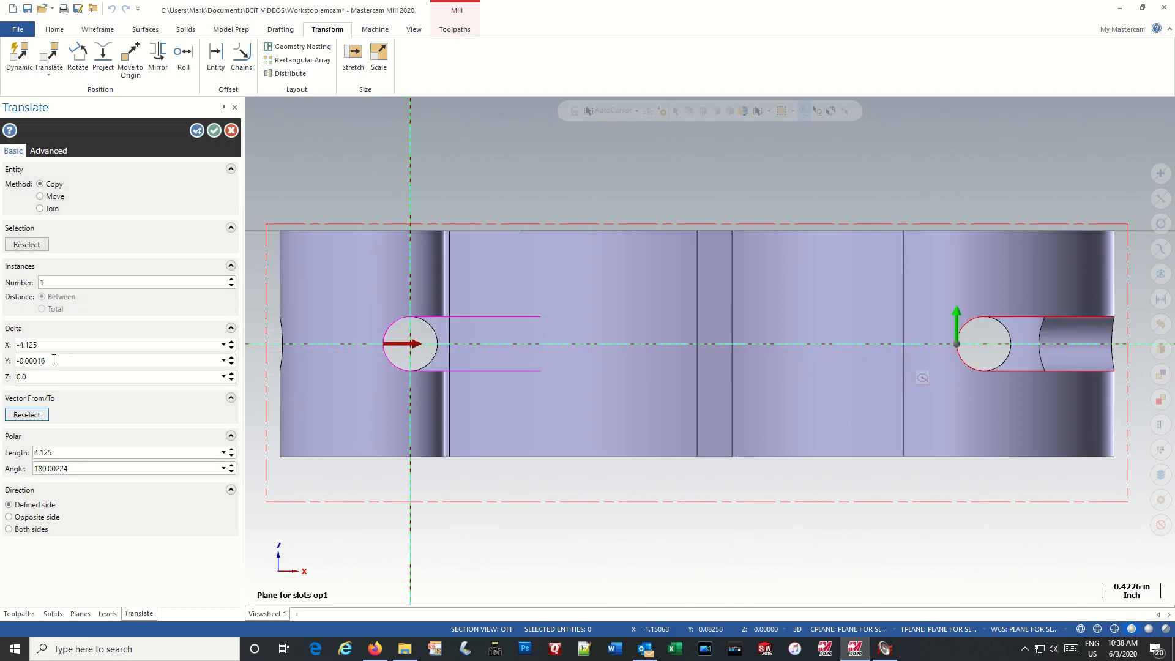
pyautogui.click(218, 132)
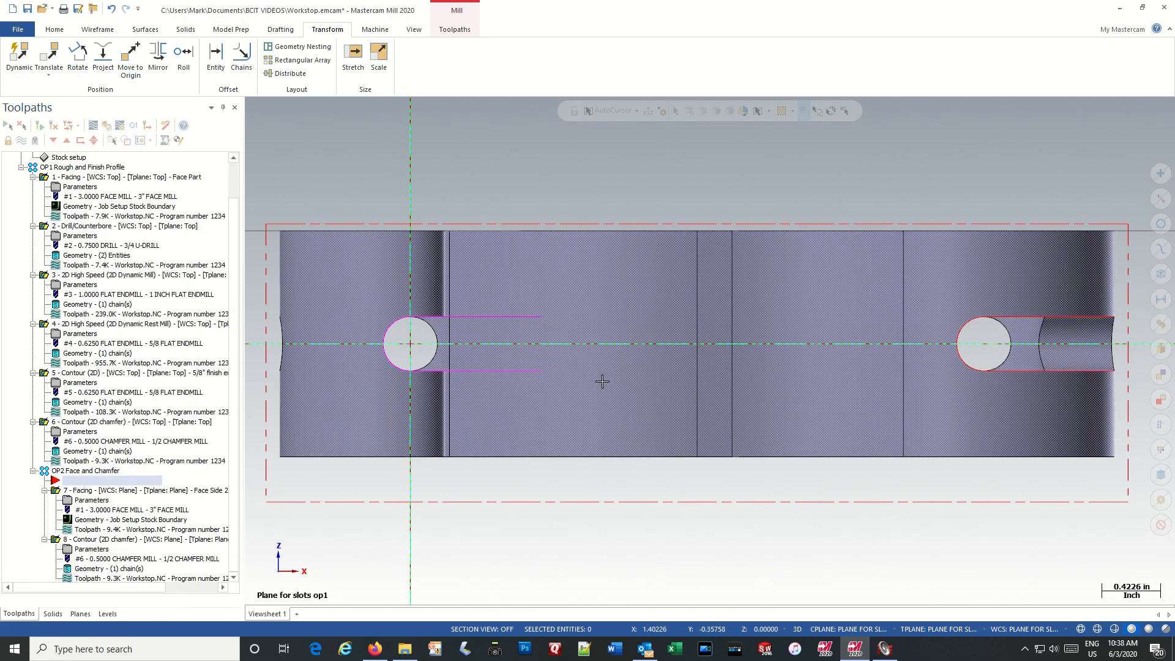
# Add a new toolpath group under the OP2 Face and Chamfer group
pyautogui.scroll(3, 728, 331)
pyautogui.scroll(-4, 774, 389)
pyautogui.moveTo(801, 414)
pyautogui.mouseDown(button='middle')
pyautogui.moveTo(784, 312)
pyautogui.moveTo(787, 332)
pyautogui.mouseUp(button='middle')
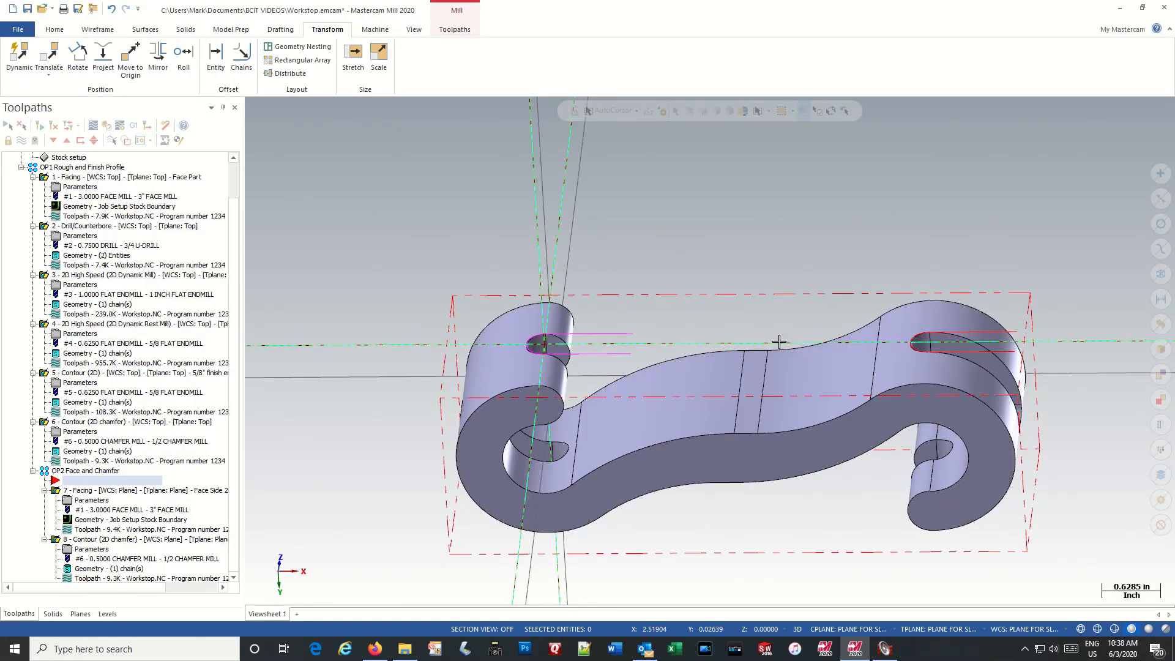
pyautogui.scroll(1, 1004, 378)
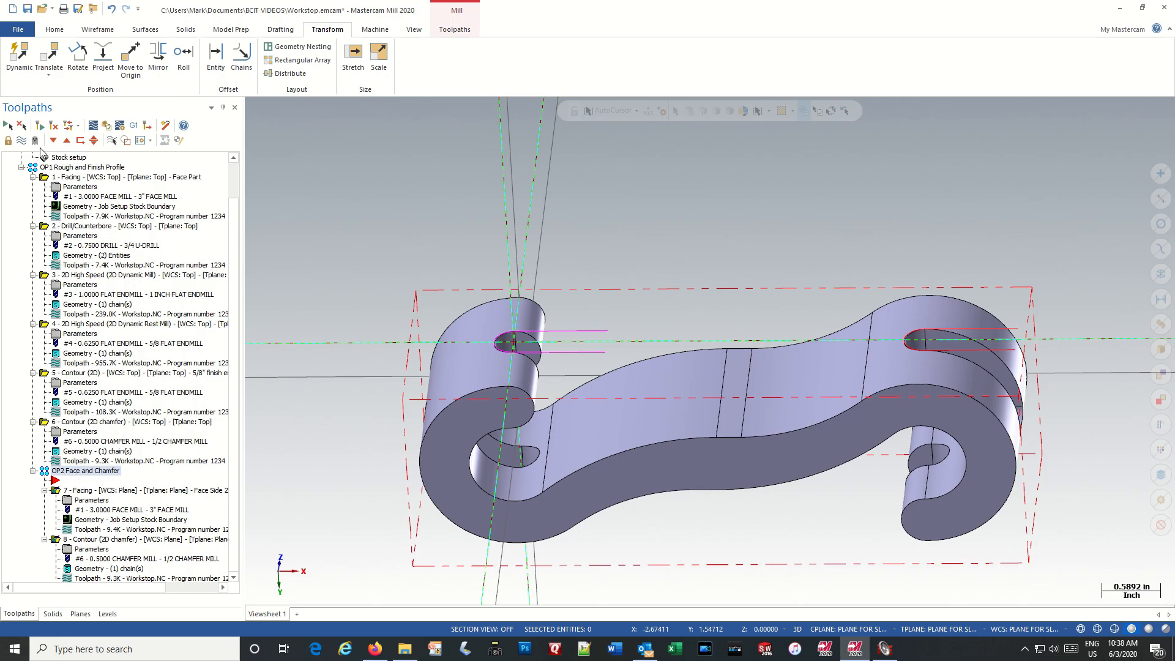
pyautogui.rightClick(76, 473)
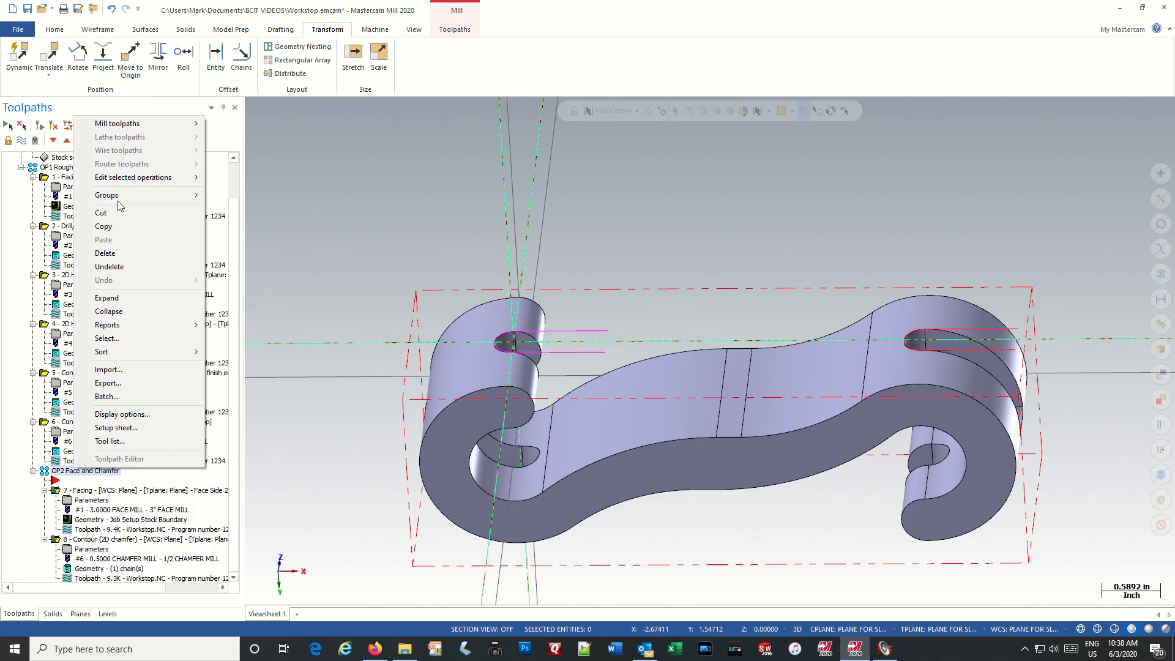
pyautogui.moveTo(183, 195)
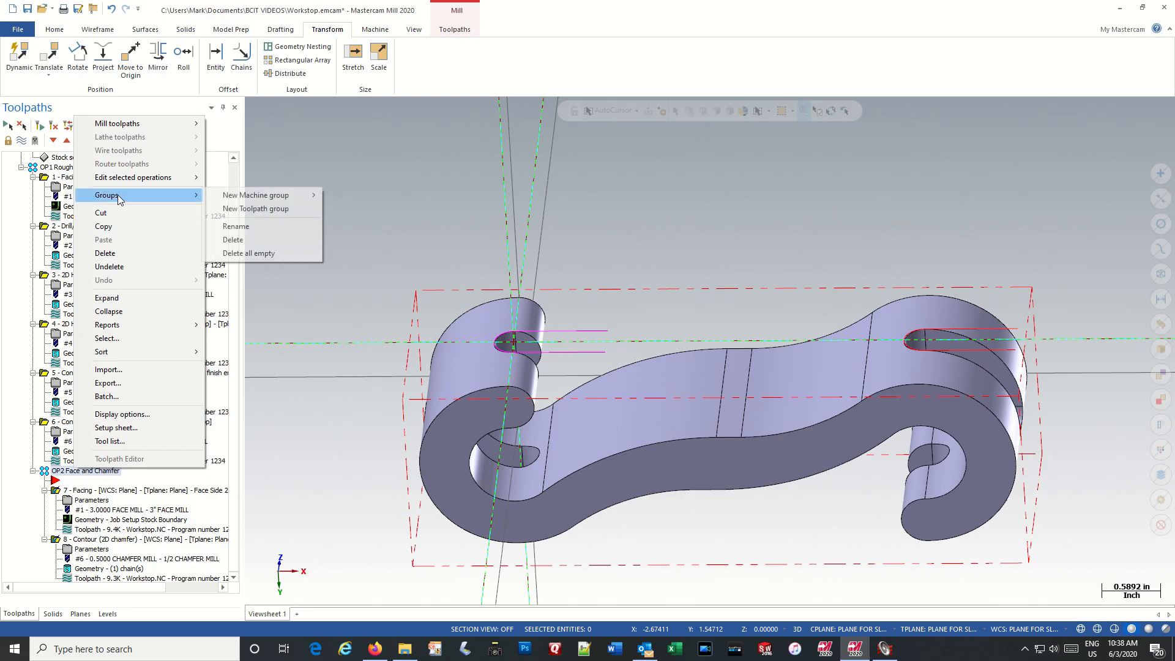
pyautogui.click(248, 210)
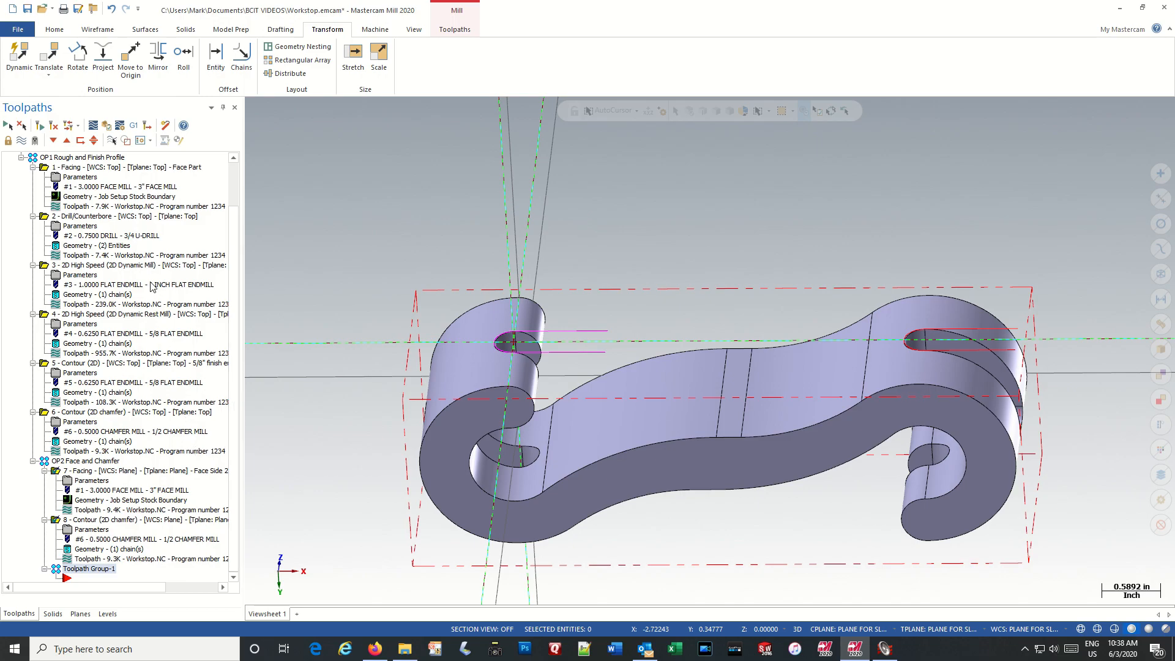
# Create a Contour toolpath on the projected outline of the open-ended slot, using the 3/8 ball endmill
pyautogui.click(455, 30)
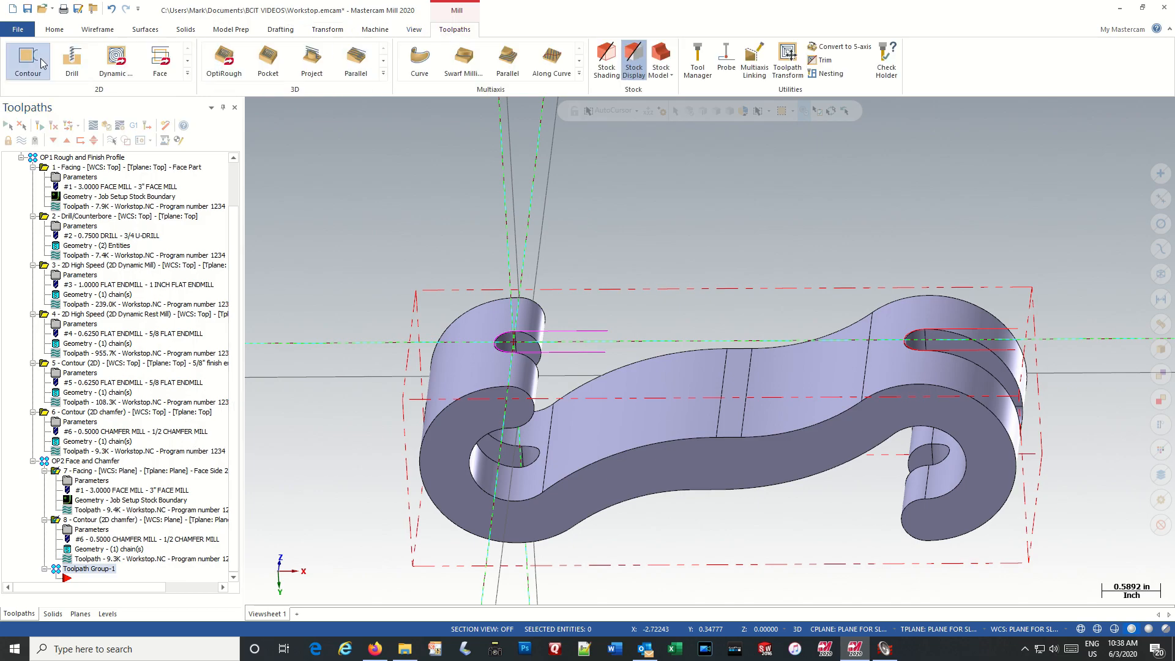
pyautogui.click(22, 60)
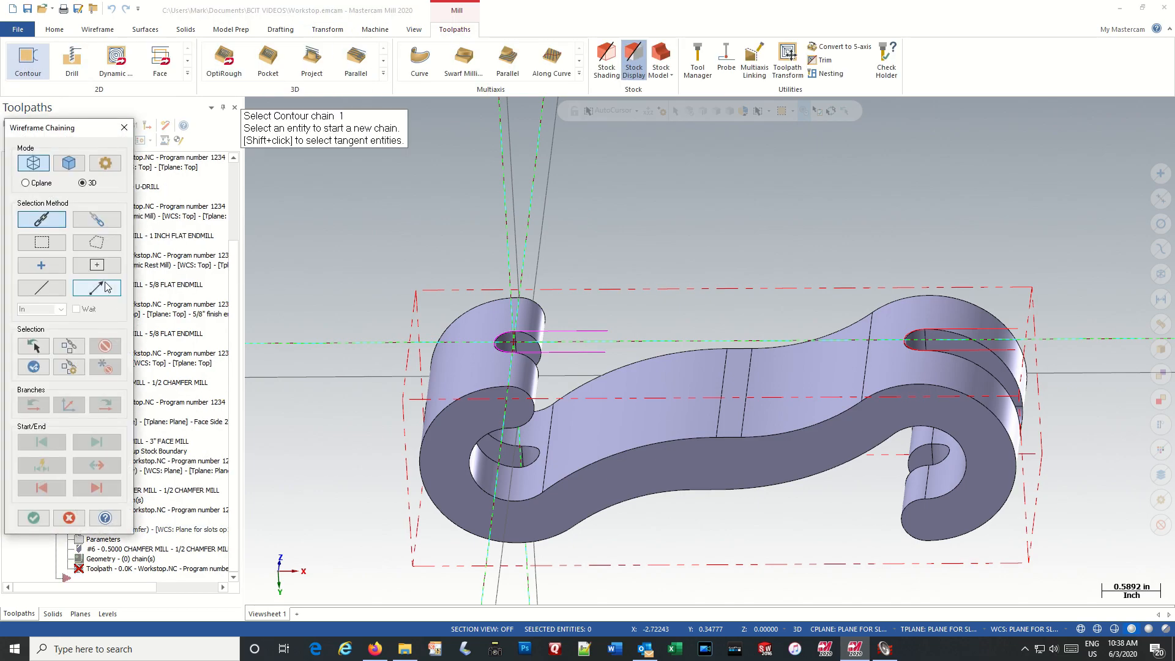
pyautogui.click(1016, 331)
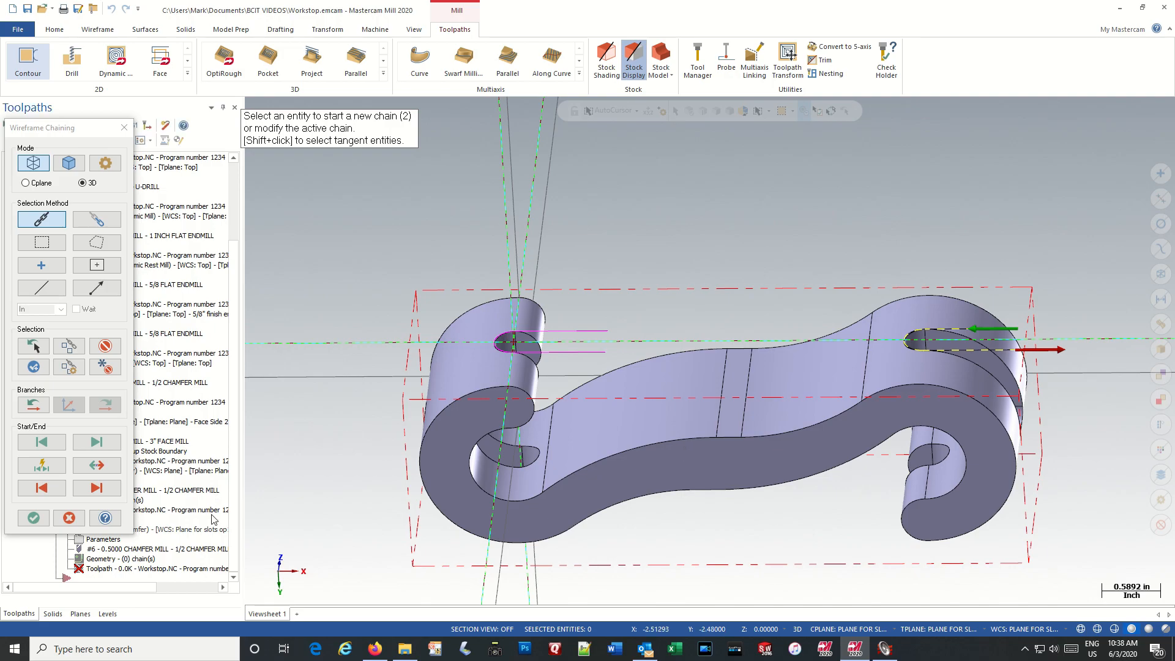
pyautogui.click(34, 518)
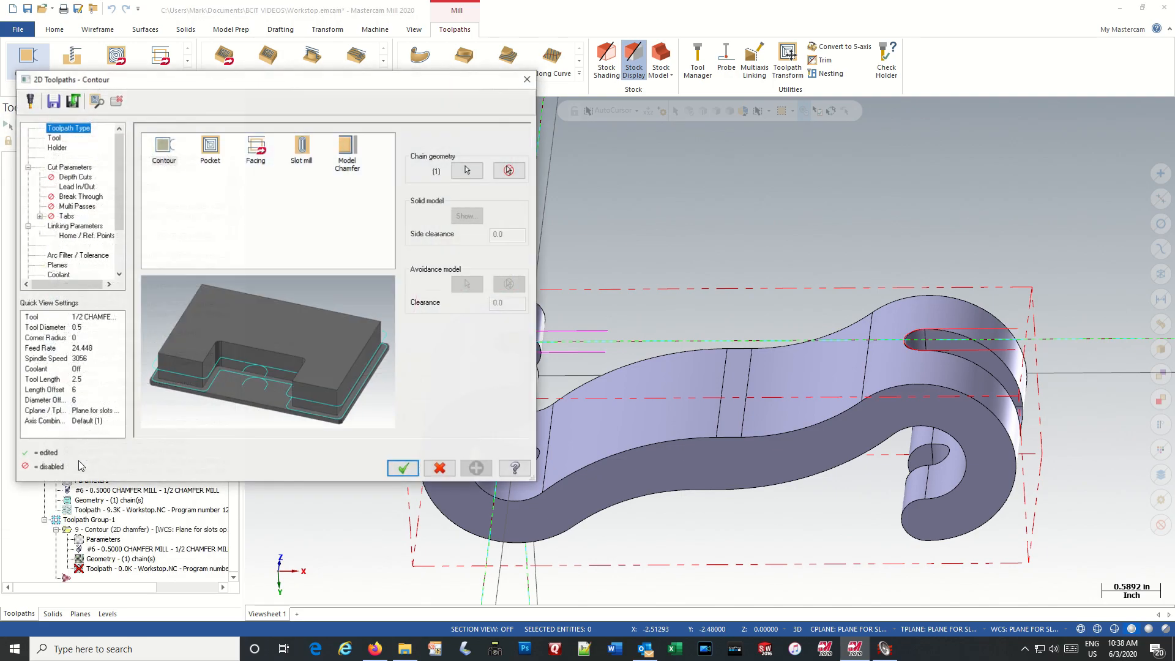
pyautogui.click(53, 138)
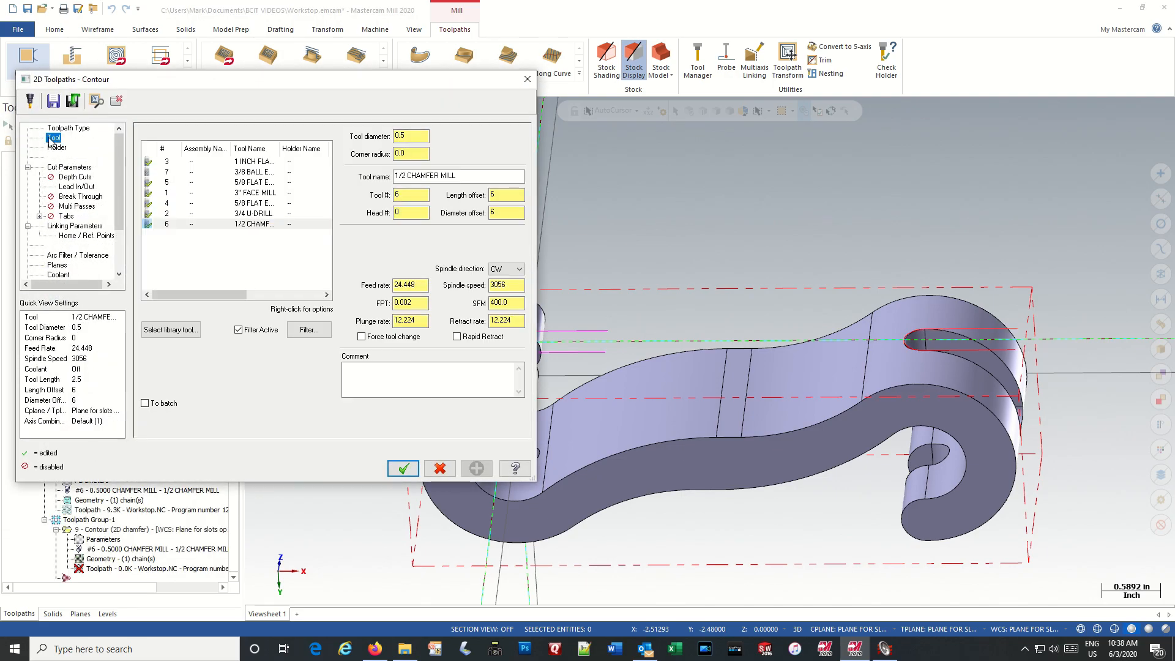
pyautogui.click(236, 172)
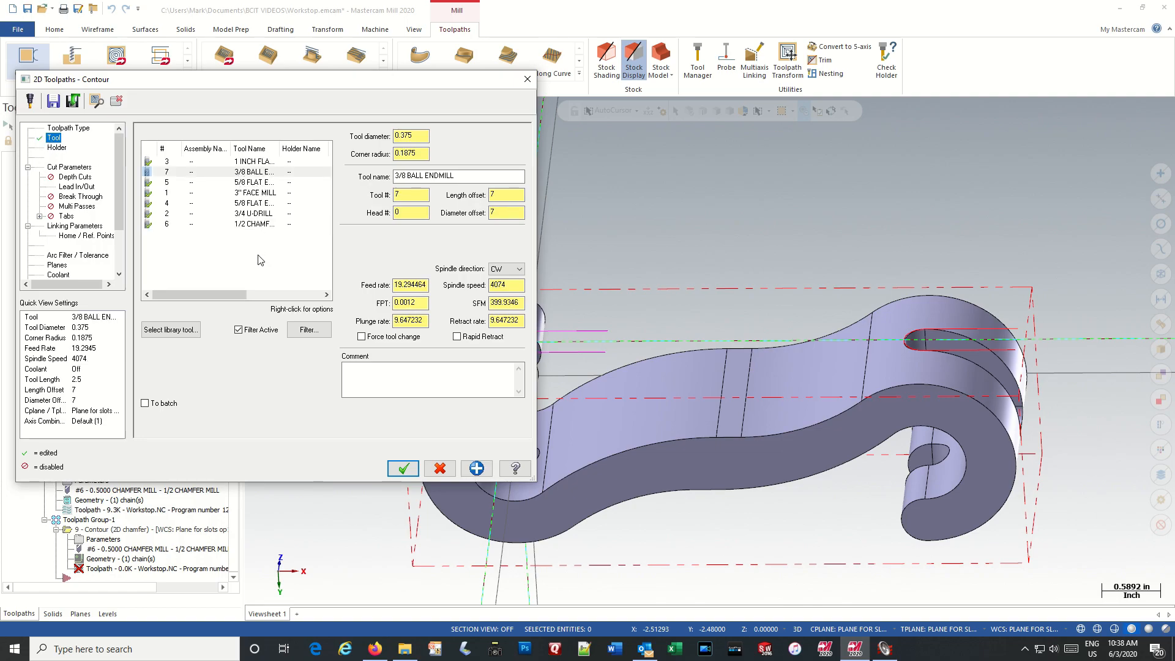
# Enable depth cuts for the contour toolpath and adjust the number of finish cuts and the finish step
pyautogui.click(67, 167)
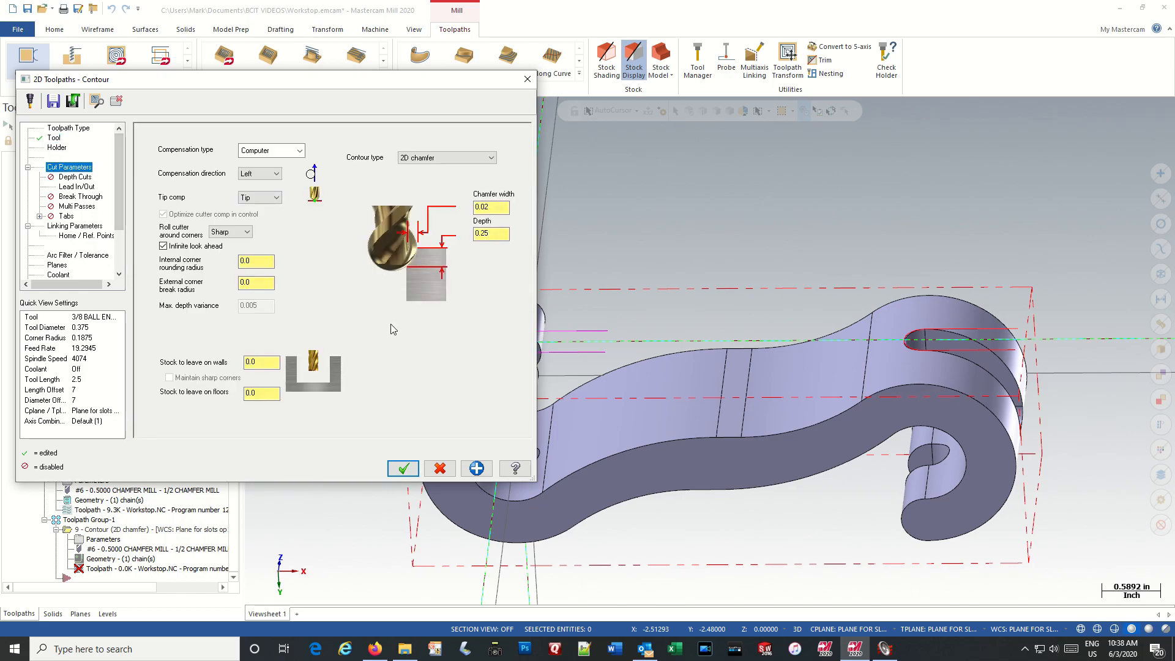
pyautogui.click(75, 179)
pyautogui.click(184, 166)
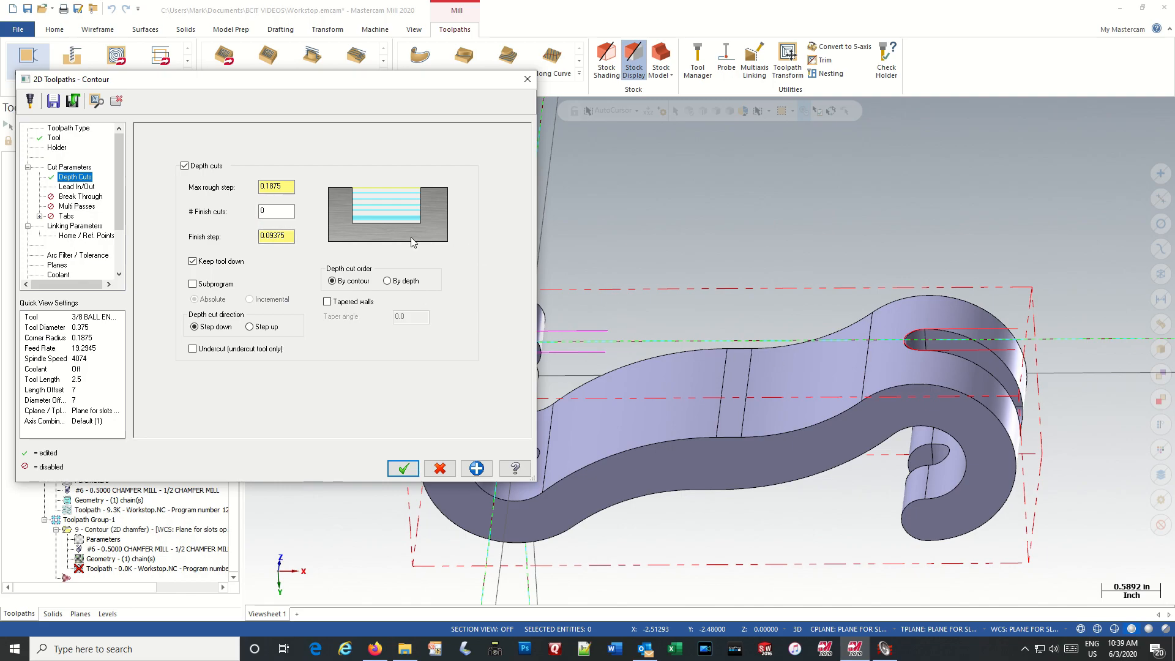
pyautogui.click(265, 212)
pyautogui.moveTo(264, 237); pyautogui.dragTo(302, 237)
pyautogui.write('00')
# Enable multi passes for the contour toolpath and edit the finish pass spacing
pyautogui.click(65, 207)
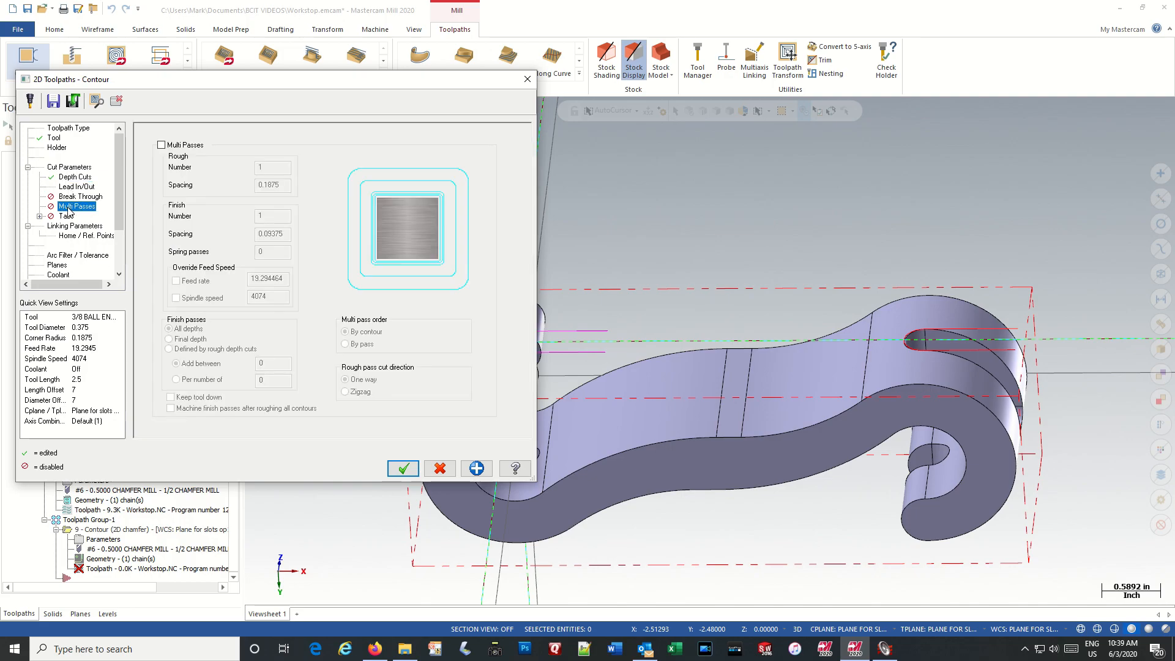
pyautogui.click(161, 145)
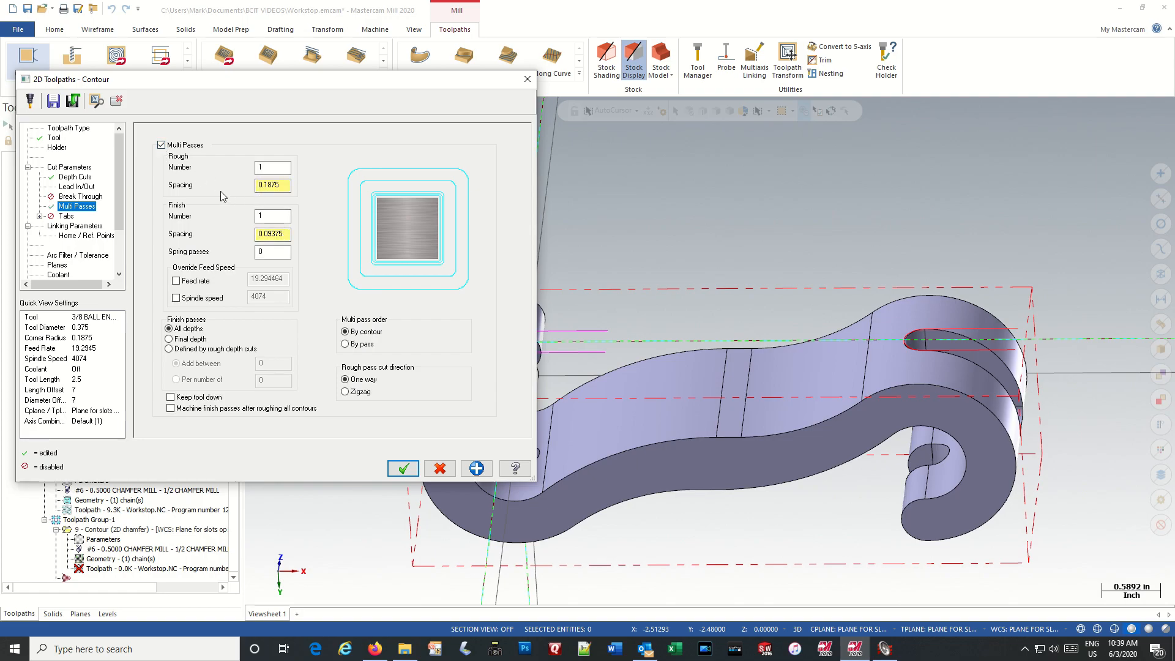
pyautogui.moveTo(266, 234); pyautogui.dragTo(285, 233)
# Set the top of stock to 0.0 and take the cut depth of -1.126 from the lower end edge of the open-ended slot
pyautogui.click(65, 226)
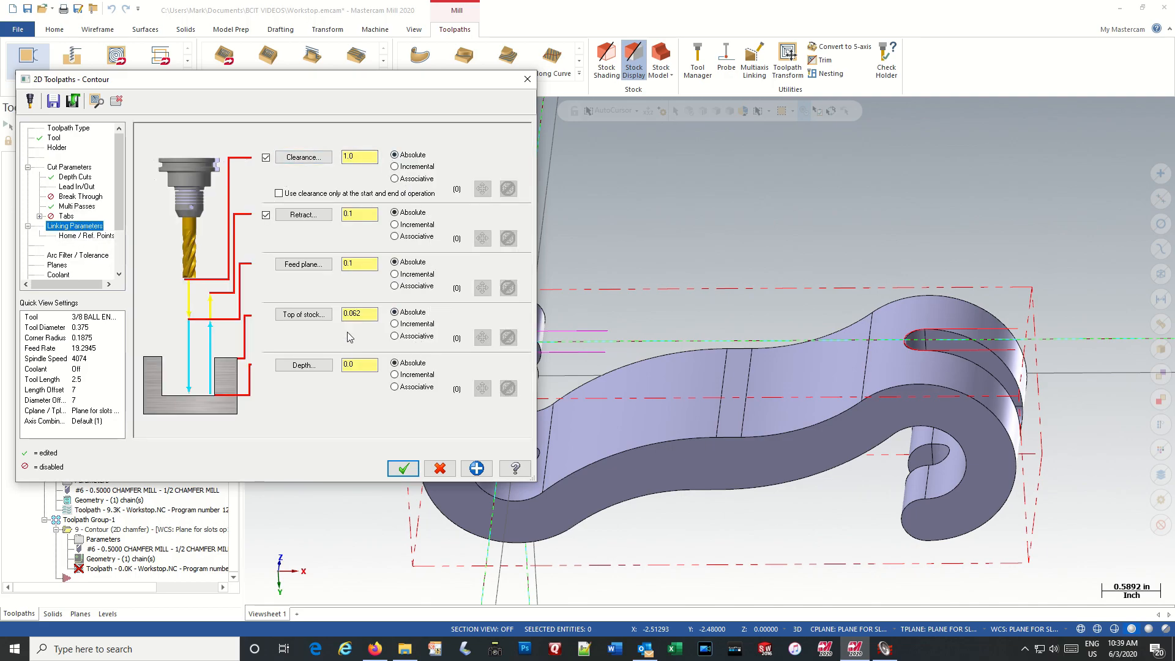
pyautogui.moveTo(361, 314); pyautogui.dragTo(335, 316)
pyautogui.write('0')
pyautogui.click(304, 365)
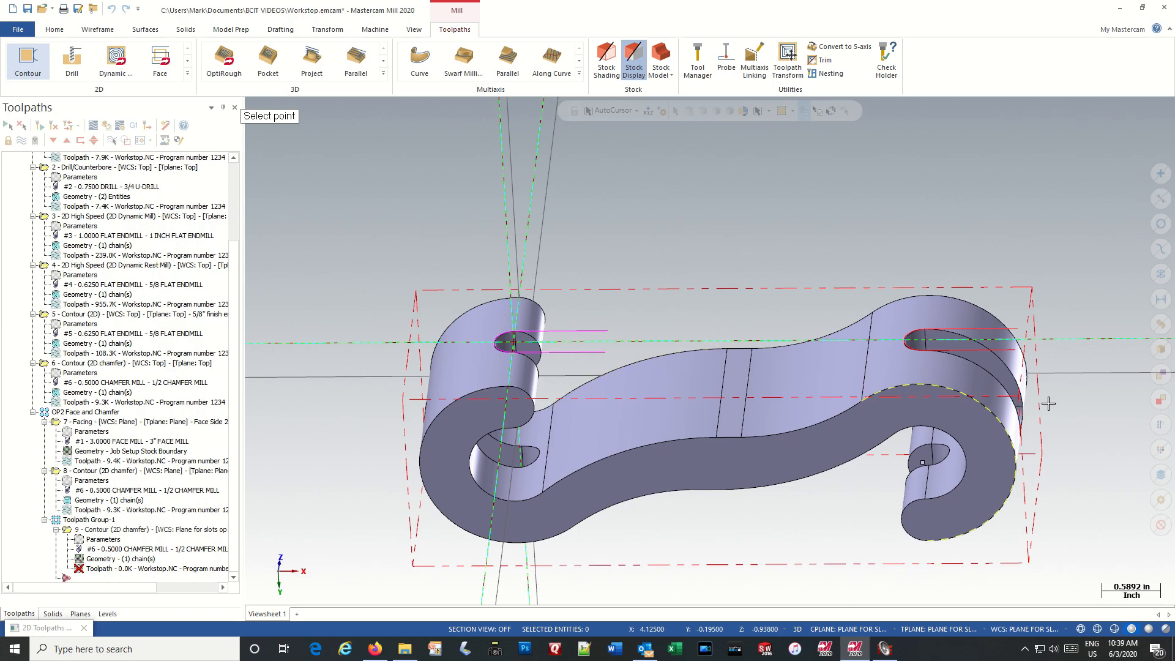
pyautogui.moveTo(1036, 490); pyautogui.dragTo(967, 441, button='middle')
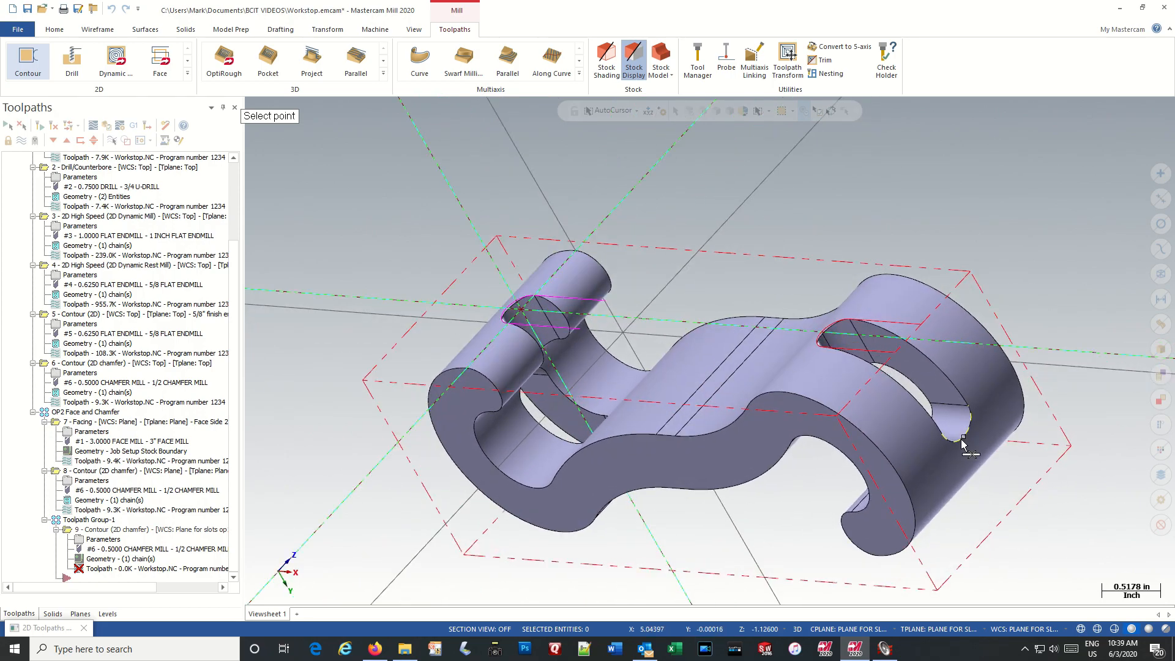
pyautogui.click(964, 438)
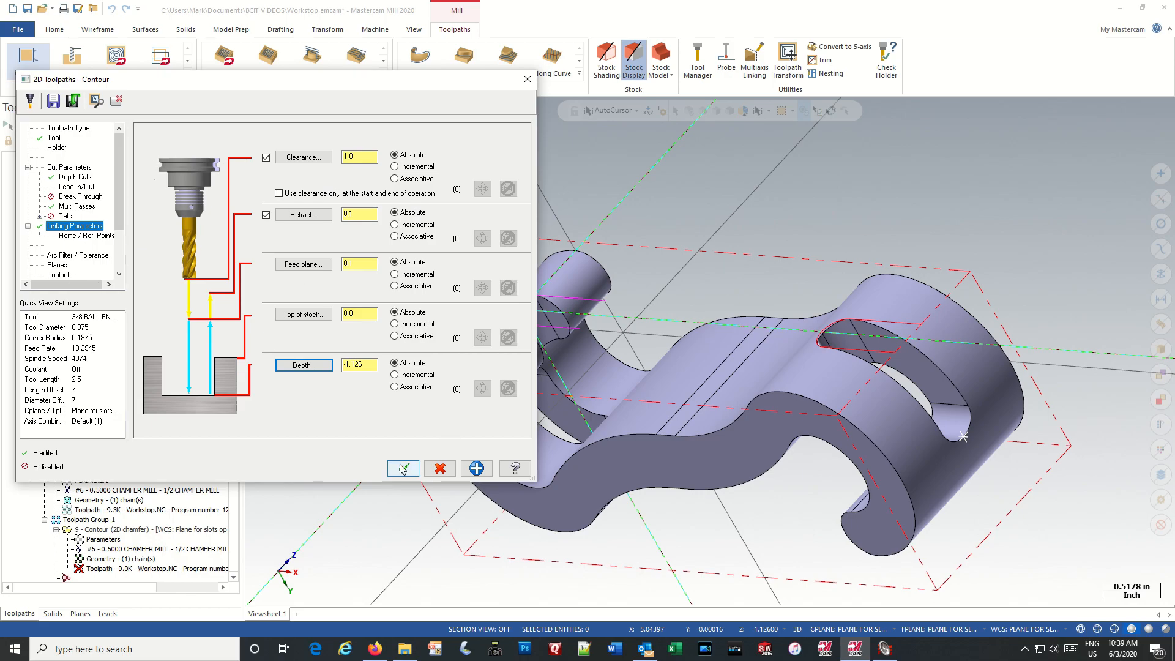
# Turn flood coolant on and accept the contour toolpath, keeping the operation
pyautogui.click(60, 277)
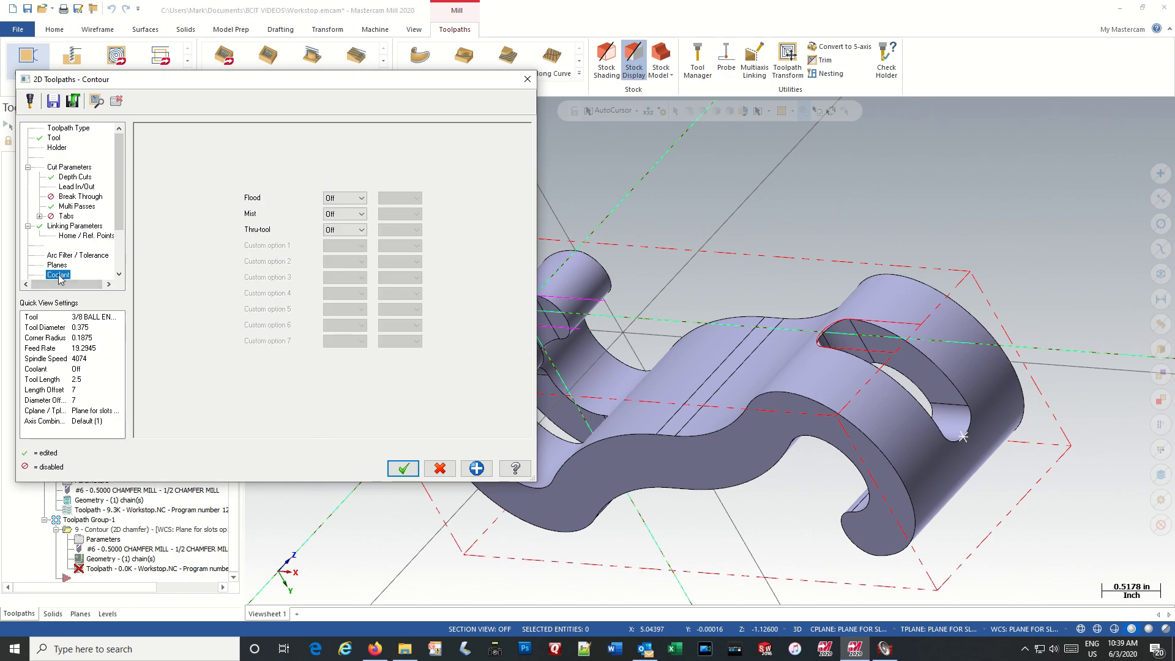
pyautogui.click(343, 197)
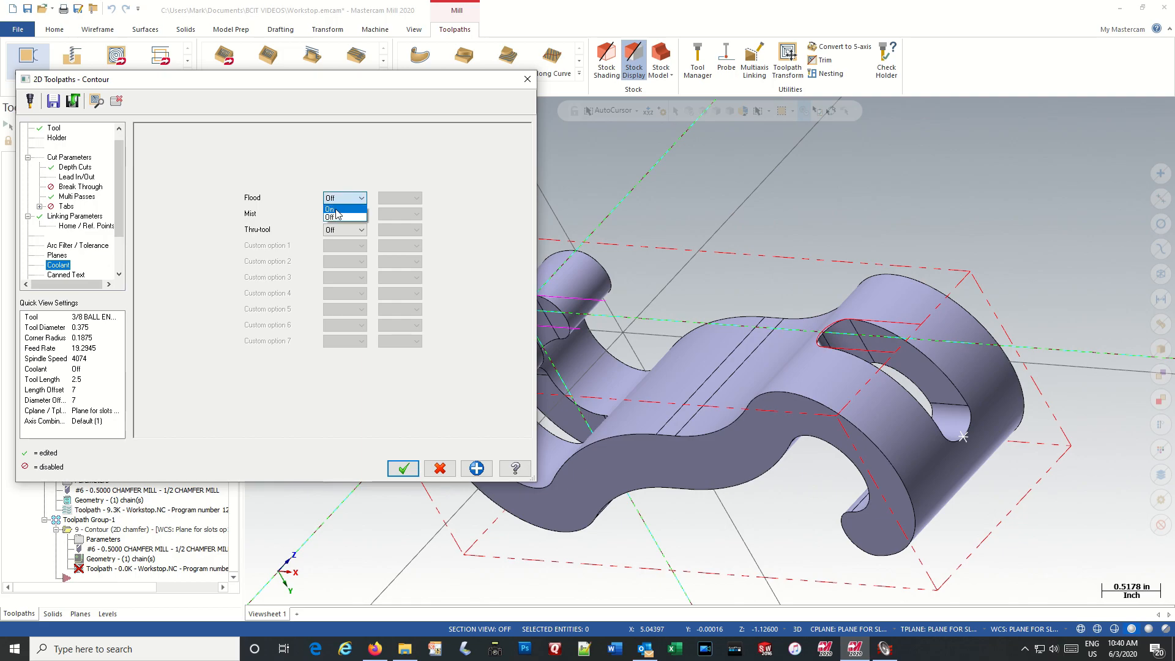
pyautogui.click(337, 209)
pyautogui.click(403, 469)
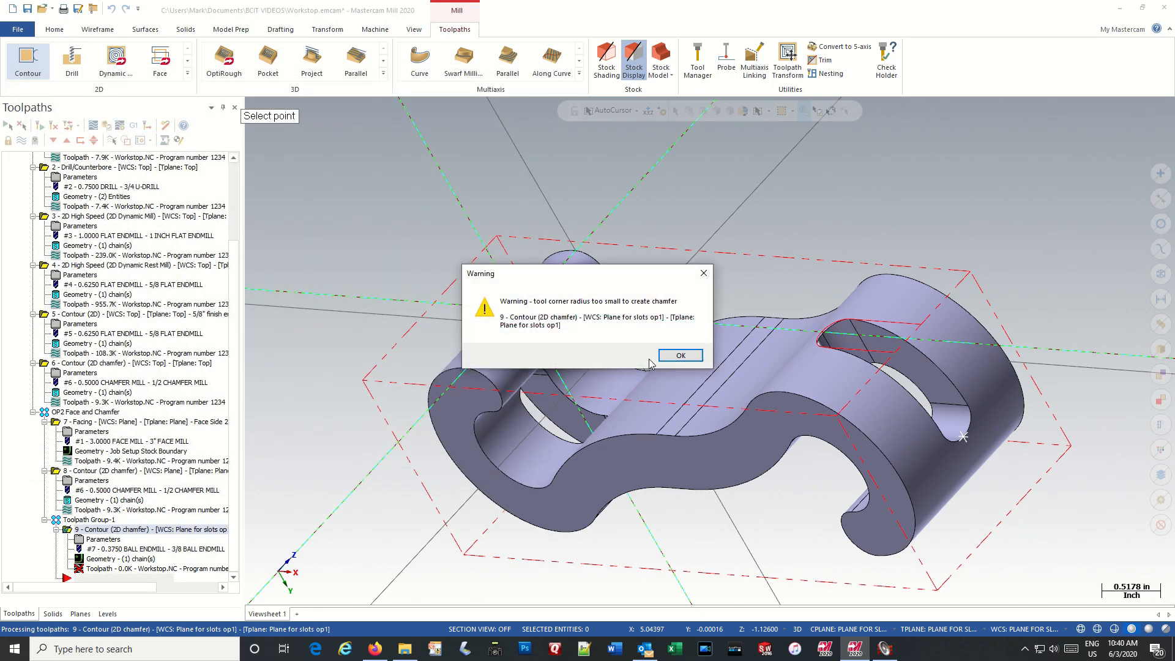
pyautogui.click(679, 356)
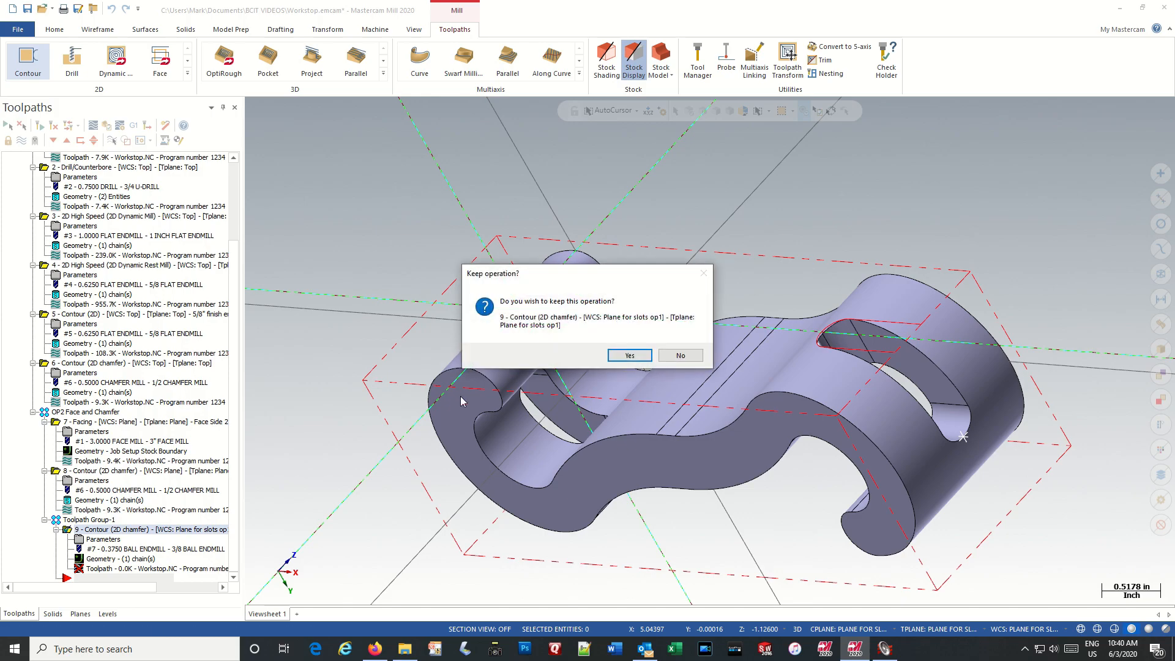
pyautogui.click(637, 358)
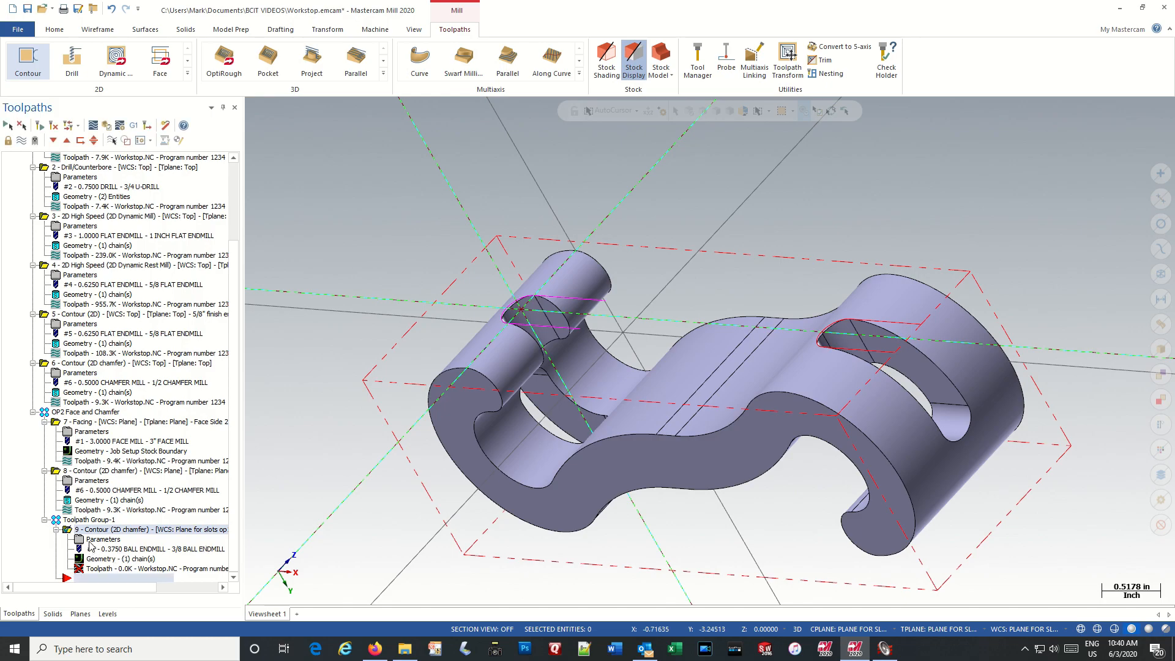
# Change the first slot's contour toolpath from 2D chamfer to the 2D contour type and regenerate it
pyautogui.click(78, 540)
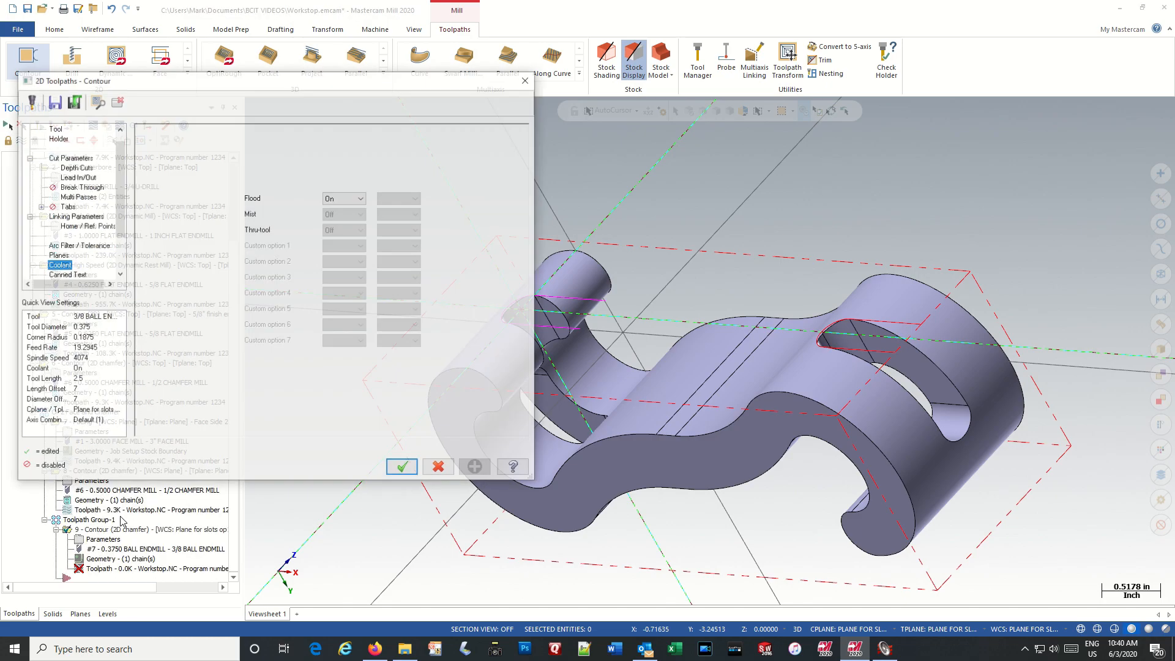
pyautogui.click(58, 158)
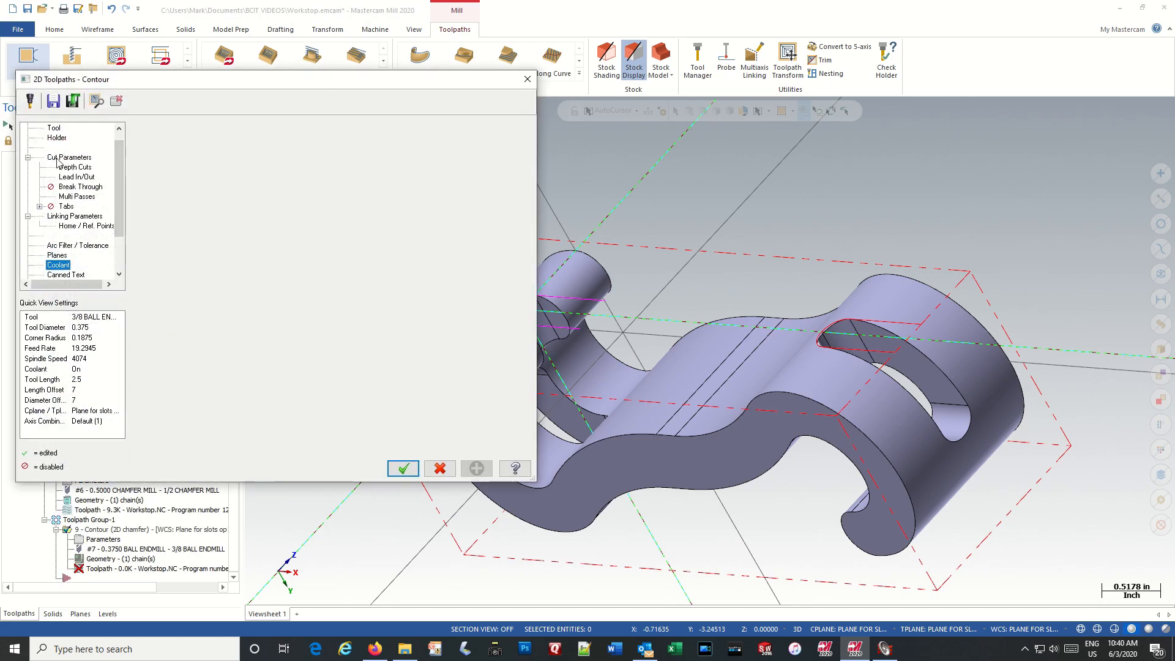
pyautogui.click(453, 158)
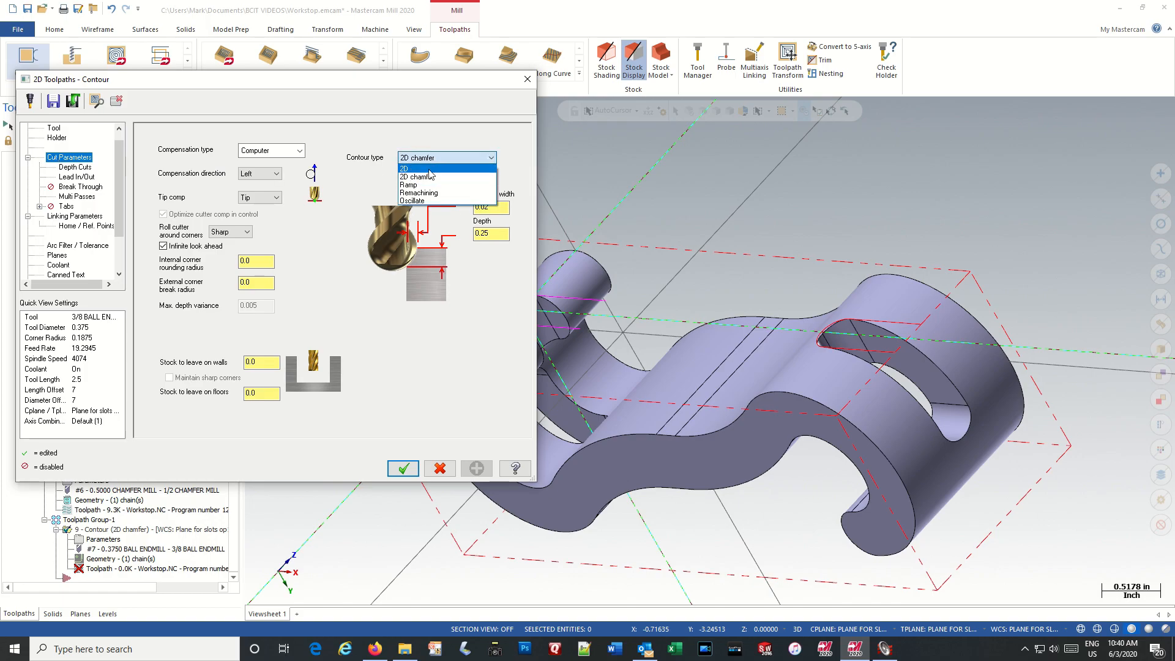
pyautogui.click(430, 175)
pyautogui.click(403, 469)
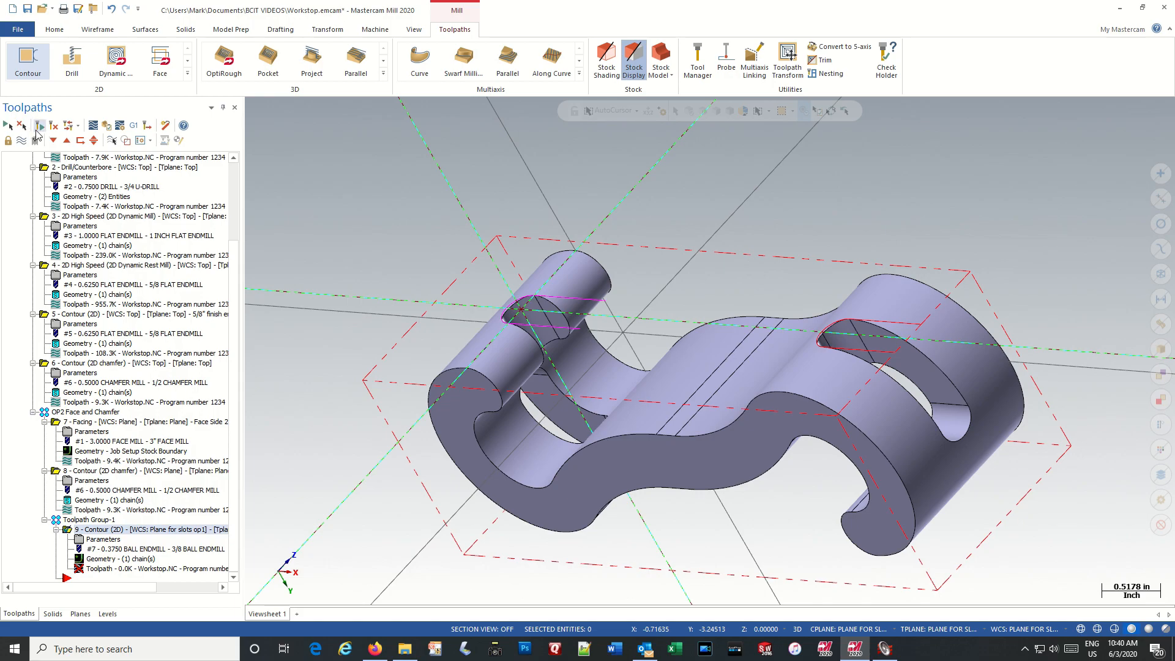
pyautogui.click(37, 126)
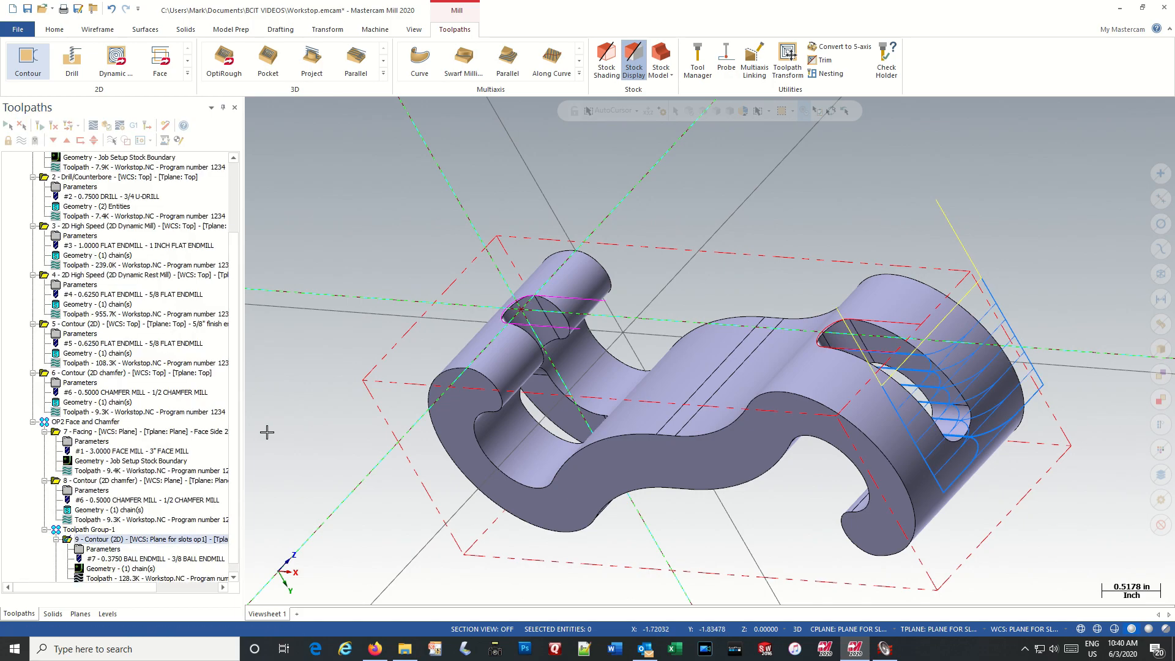
# Create a second contour toolpath from the open chain around the other projected slot, starting on its upper line
pyautogui.moveTo(362, 491)
pyautogui.mouseDown(button='middle')
pyautogui.moveTo(499, 486)
pyautogui.moveTo(443, 489)
pyautogui.mouseUp(button='middle')
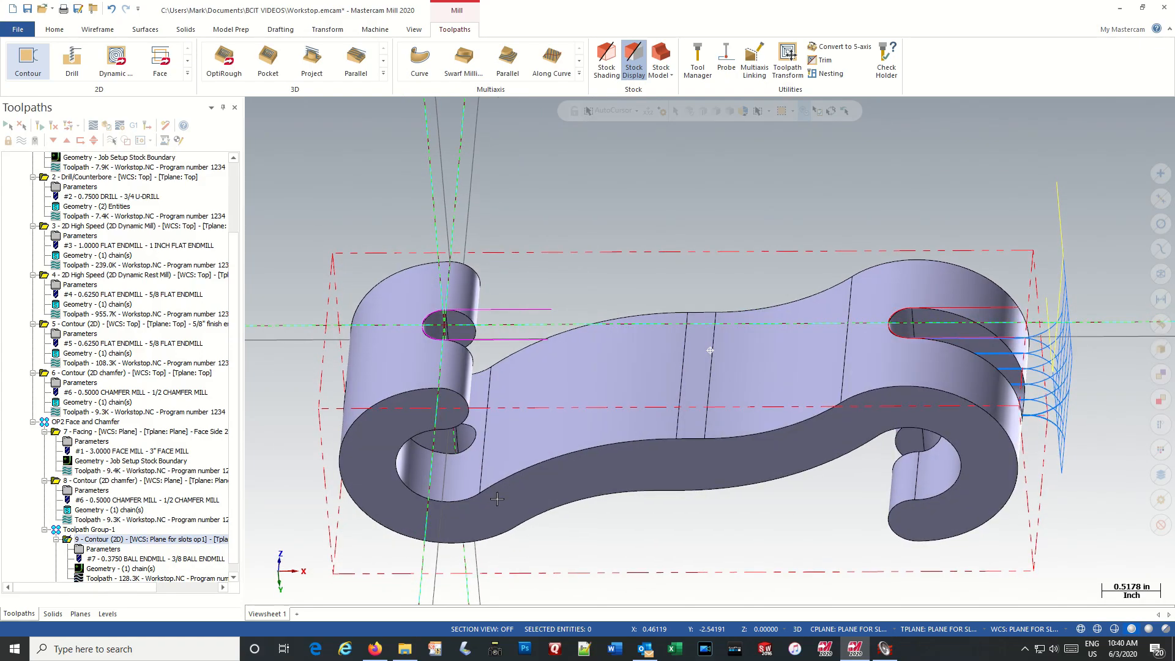
pyautogui.scroll(2, 443, 489)
pyautogui.scroll(1, 227, 486)
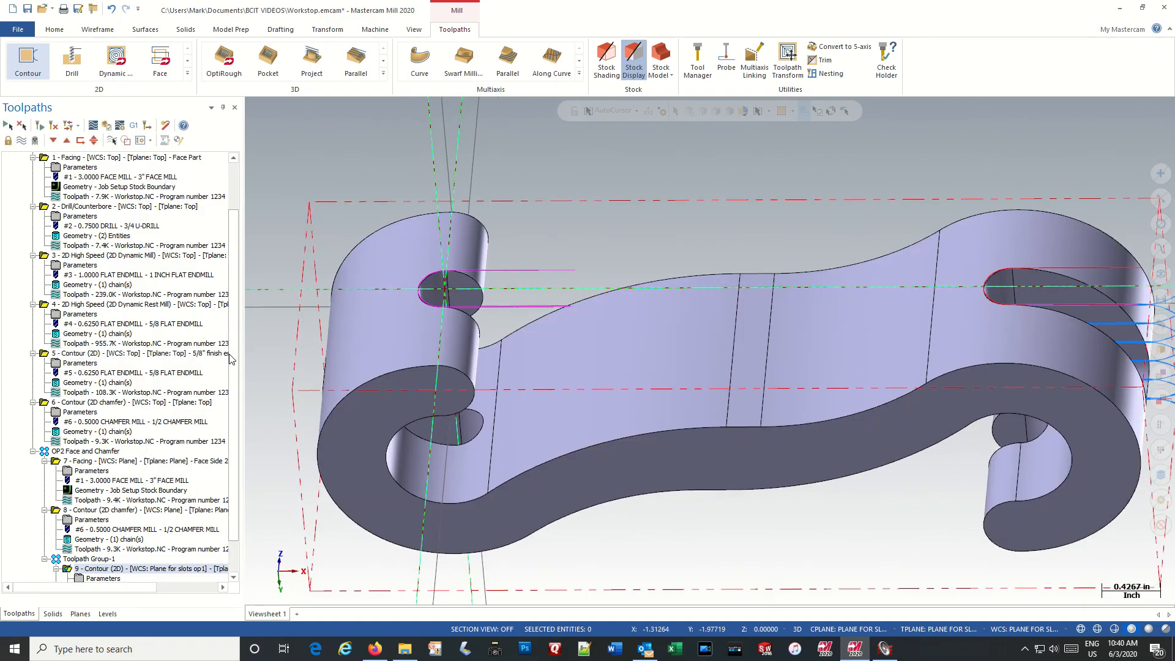
pyautogui.scroll(-2, 235, 379)
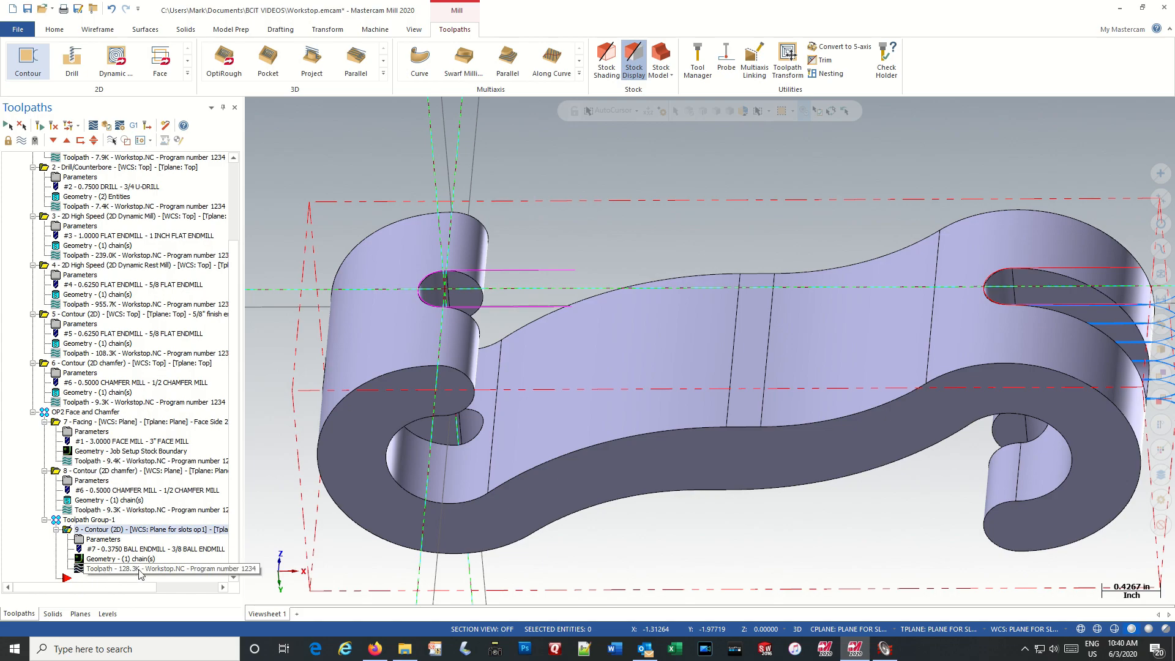
pyautogui.click(28, 61)
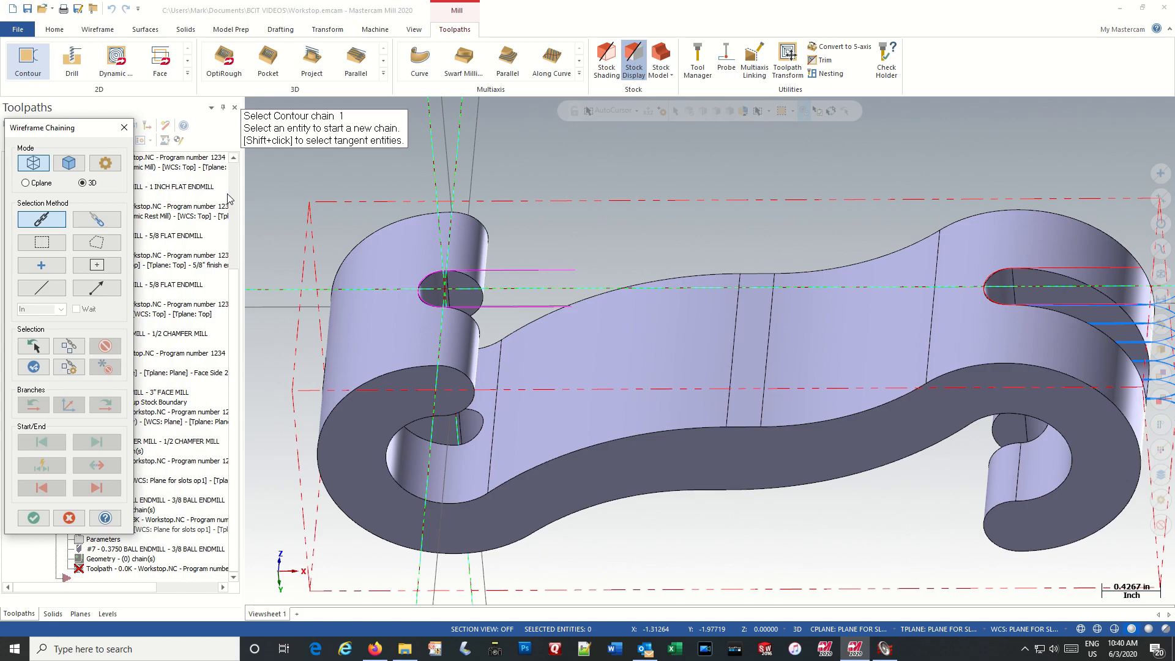
pyautogui.click(557, 270)
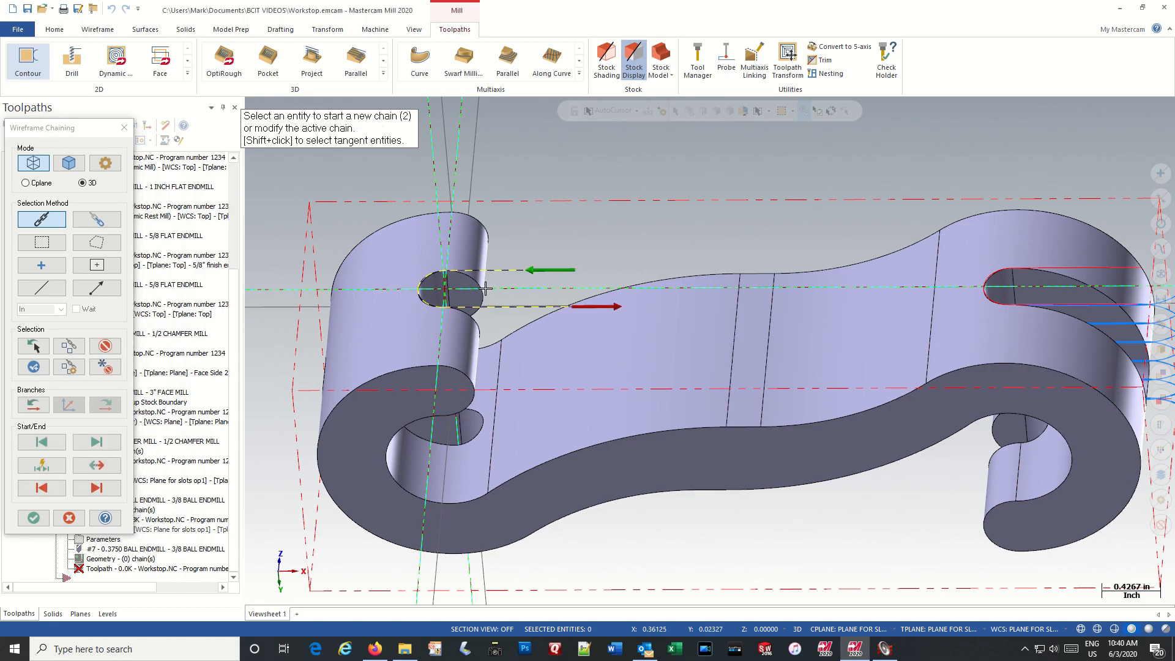
pyautogui.click(33, 518)
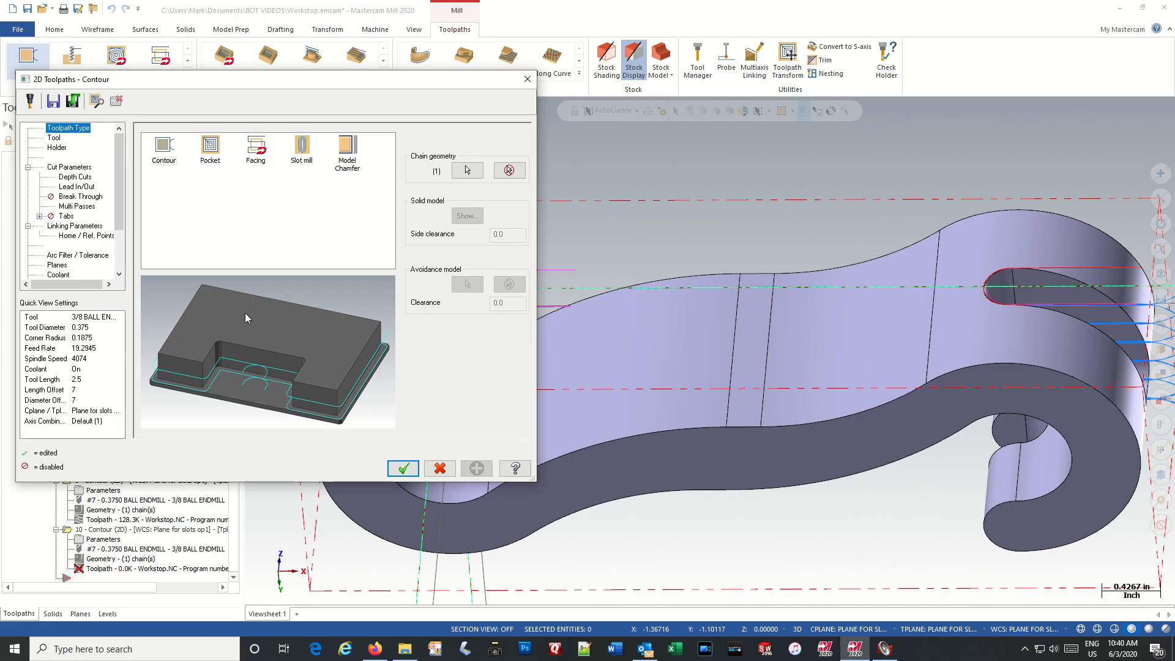
# Review the tool selection, cut parameters and depth cut settings of the second slot's contour toolpath
pyautogui.click(54, 139)
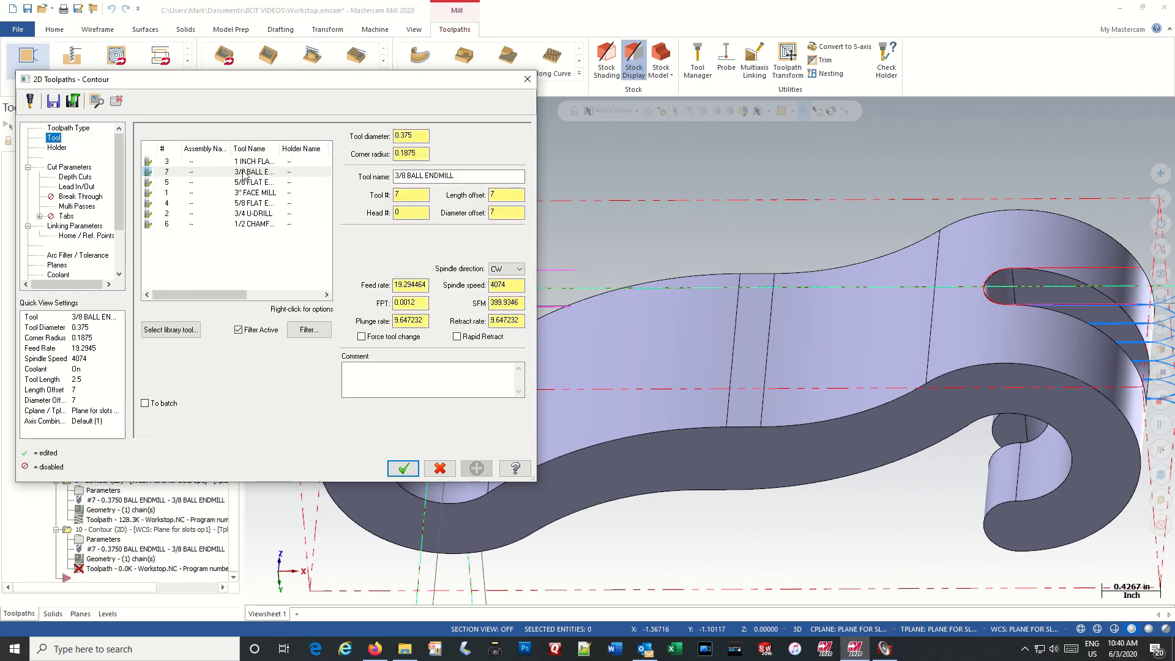
pyautogui.click(58, 169)
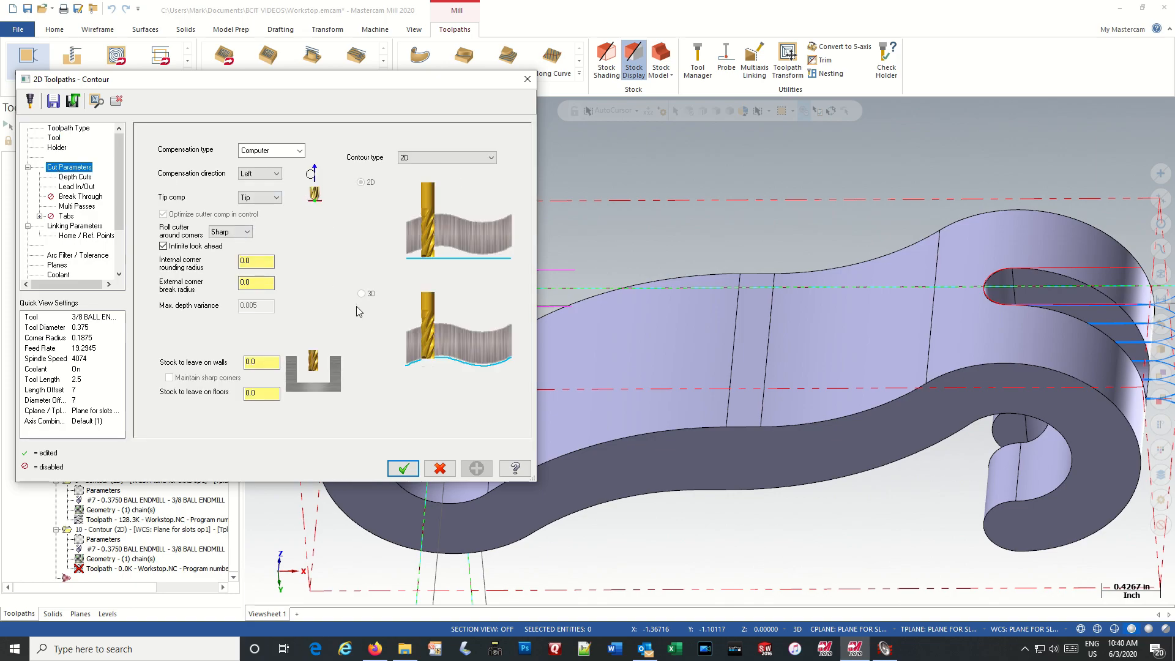
pyautogui.click(76, 177)
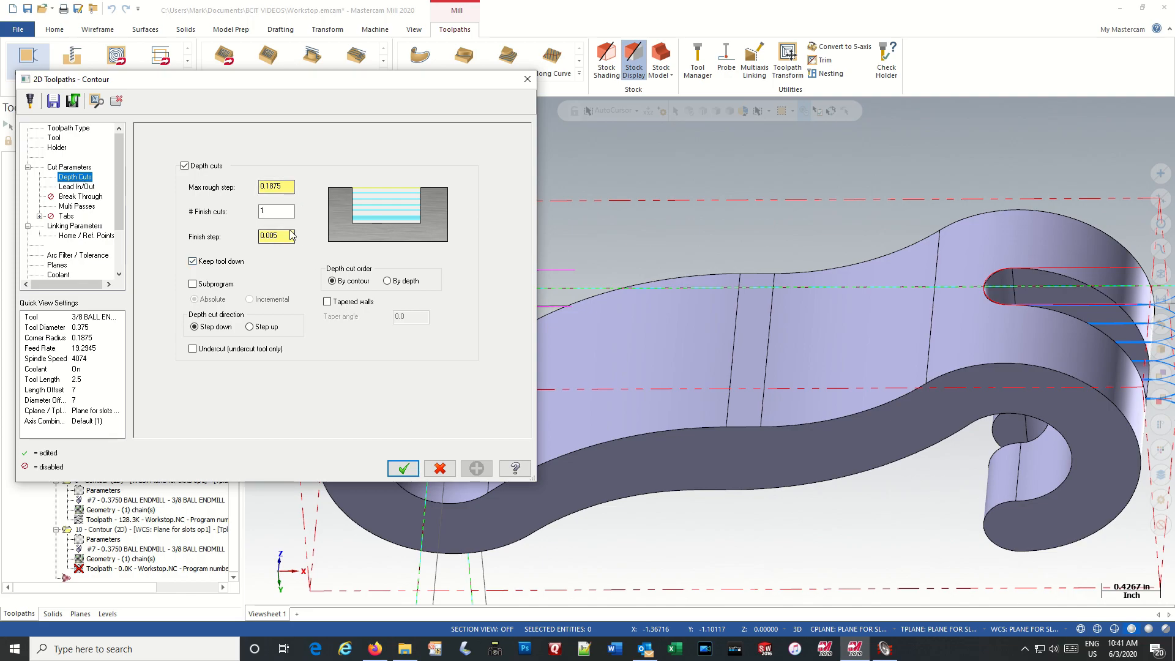
pyautogui.moveTo(272, 211); pyautogui.dragTo(255, 214)
# Shorten the start of the contour by 0.5 in the lead in/out settings and copy the adjustment to its end
pyautogui.click(77, 186)
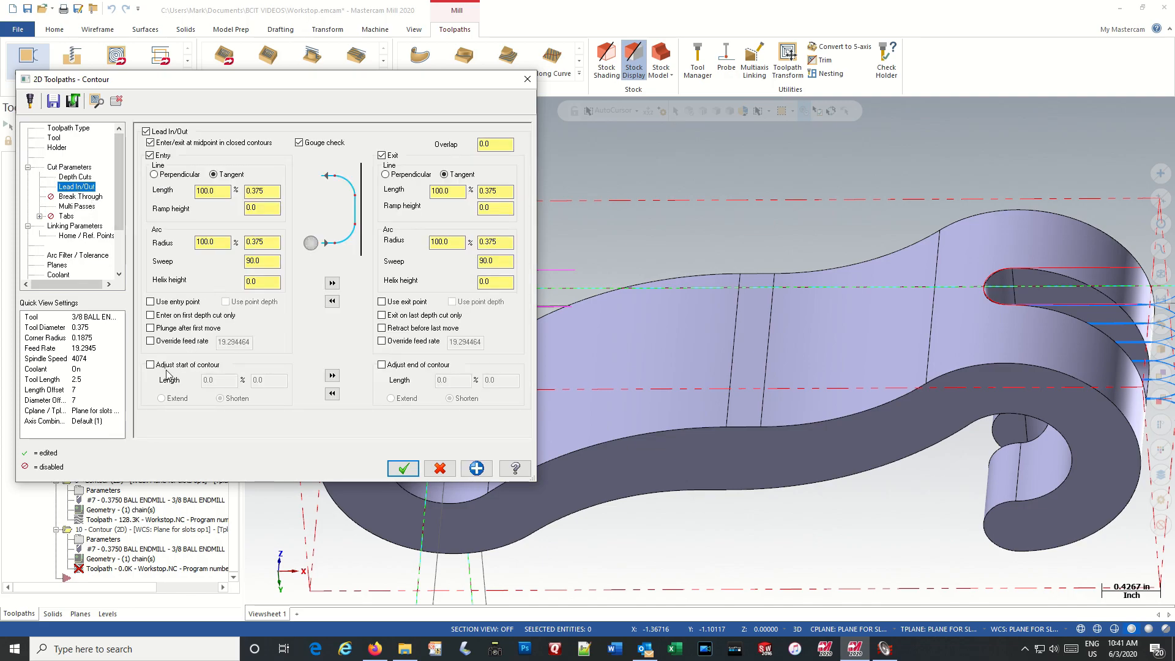
pyautogui.click(150, 366)
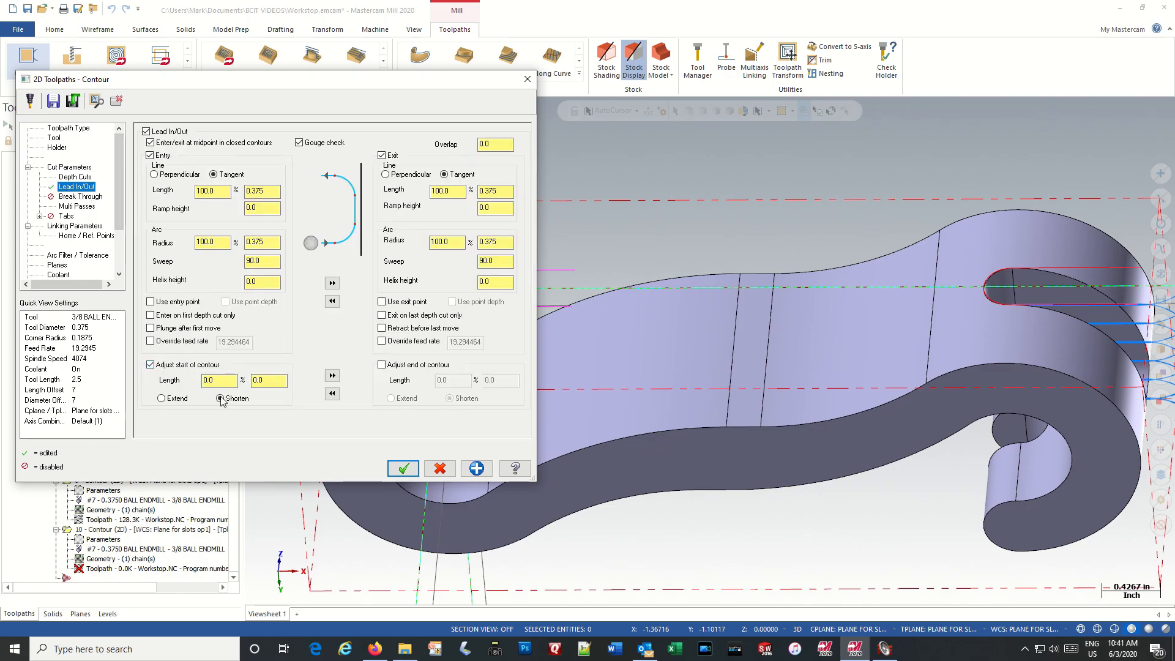
pyautogui.click(271, 381)
pyautogui.write('.5')
pyautogui.click(332, 376)
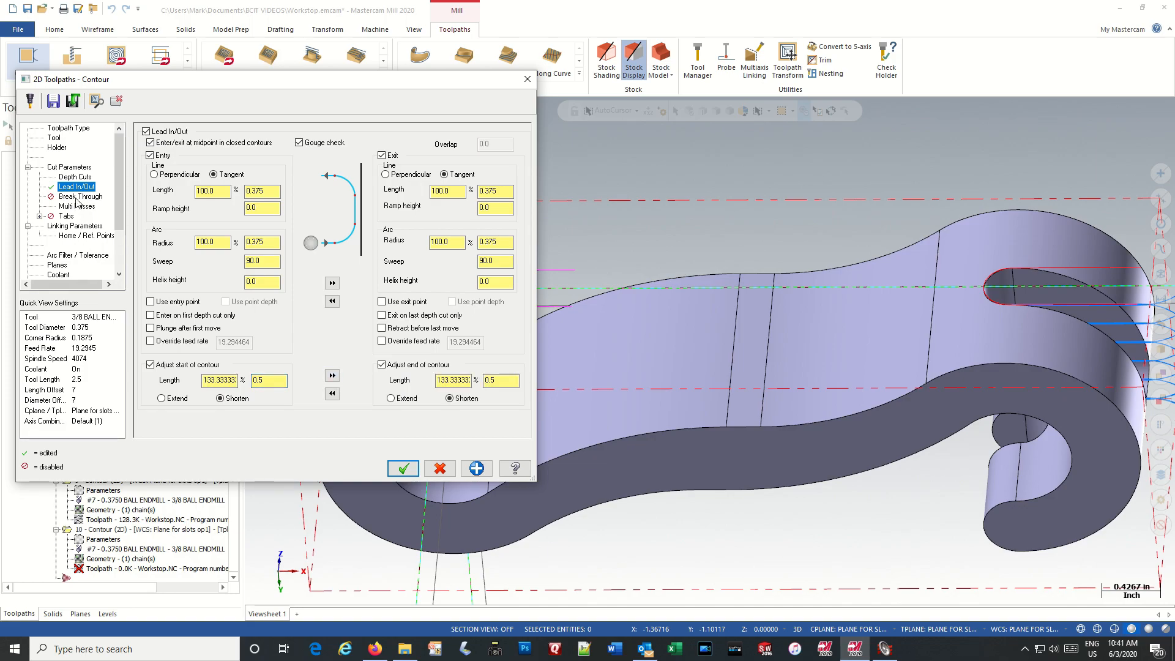
# Enable break through with an amount of 0.2 and check the multi pass settings
pyautogui.click(76, 197)
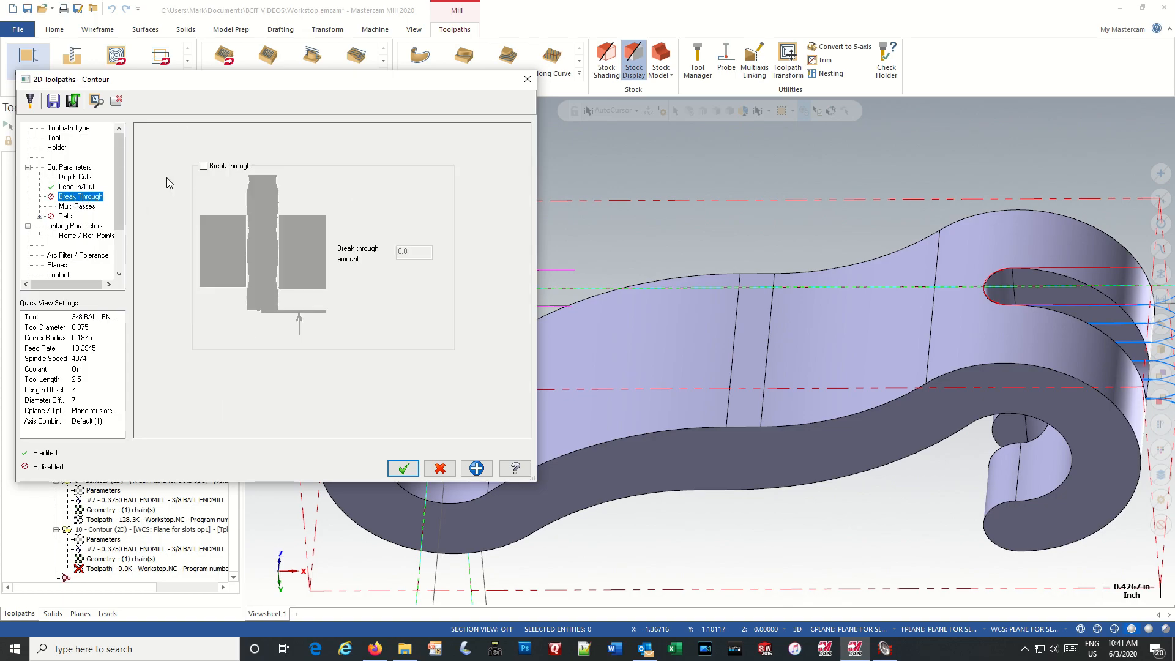
pyautogui.click(204, 166)
pyautogui.click(416, 251)
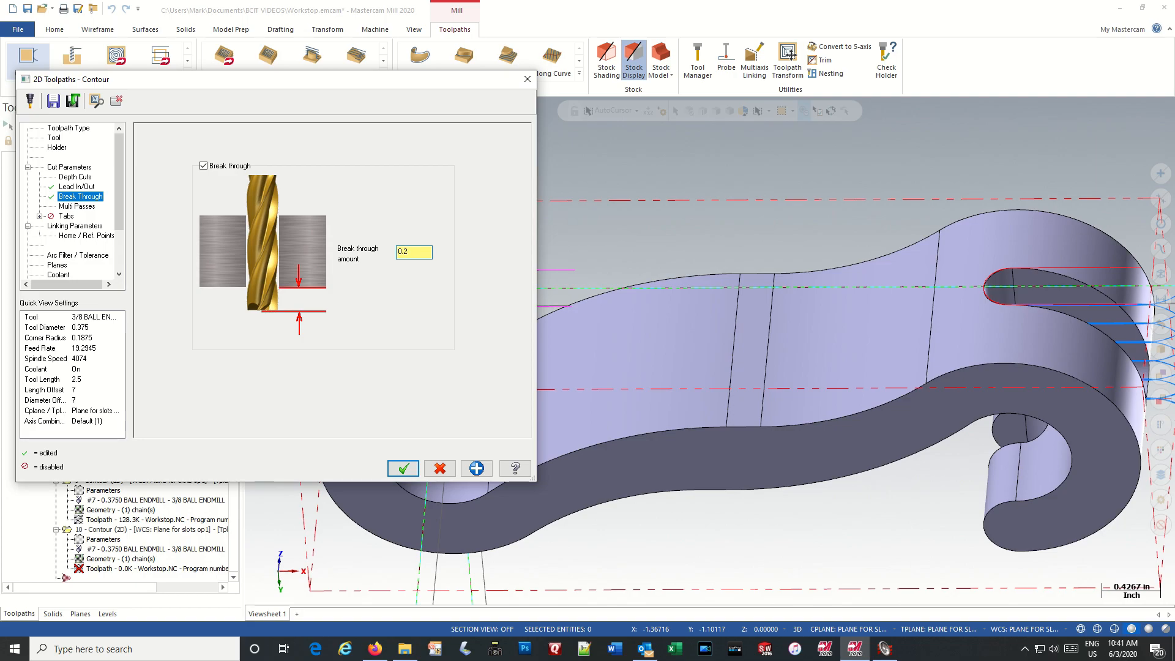
pyautogui.click(65, 207)
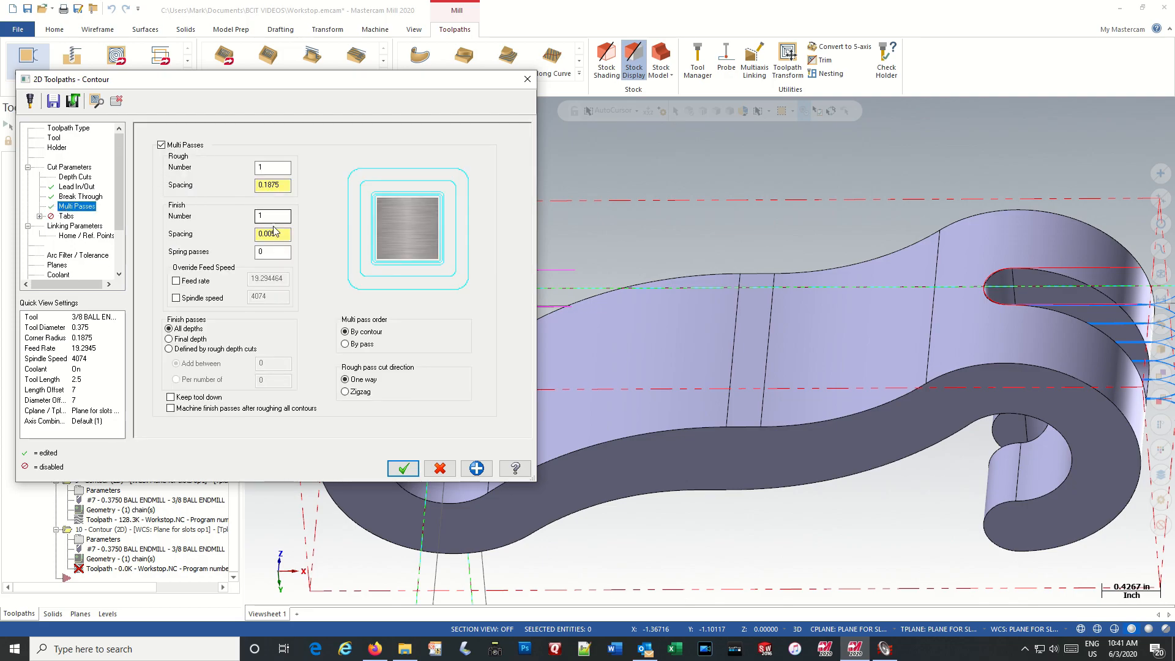
# Set the top of stock to 0.0, take the depth of -0.545802 from the slot's lower edge and accept the toolpath
pyautogui.click(63, 226)
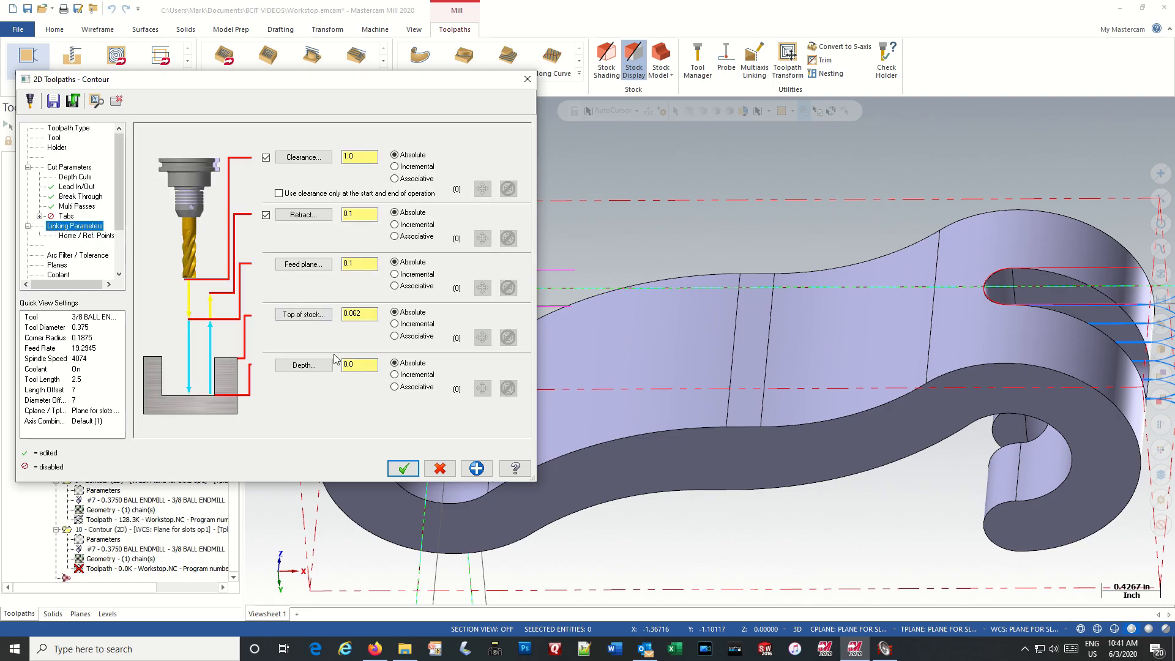
pyautogui.doubleClick(359, 314)
pyautogui.write('0')
pyautogui.click(306, 365)
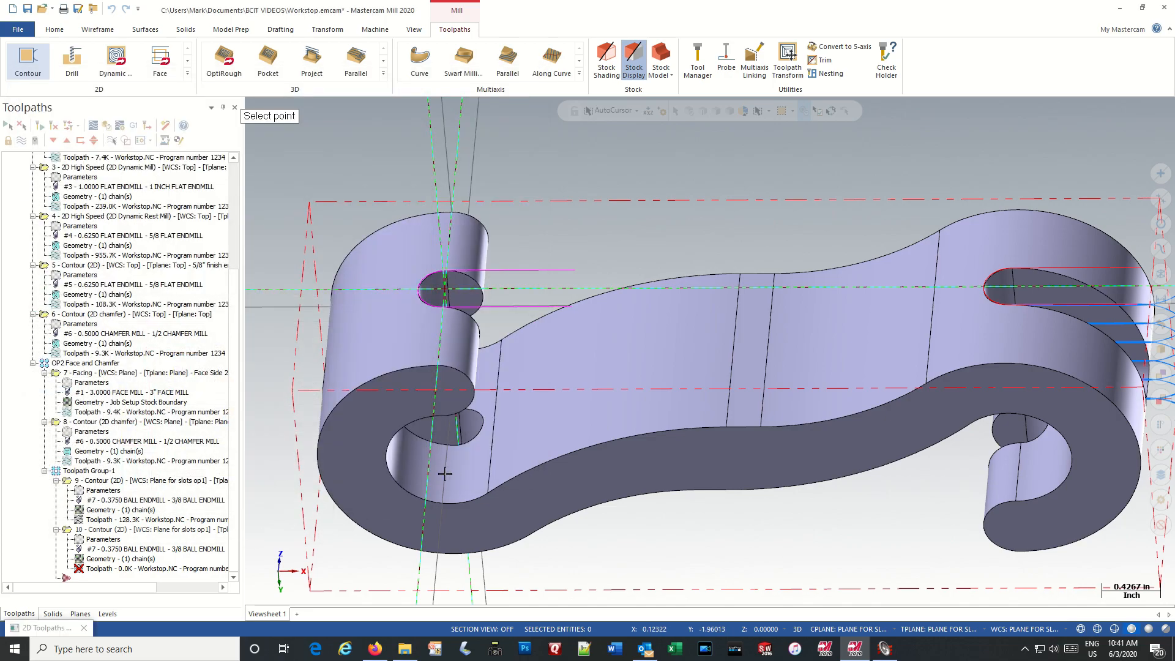
pyautogui.moveTo(444, 429); pyautogui.dragTo(343, 374, button='middle')
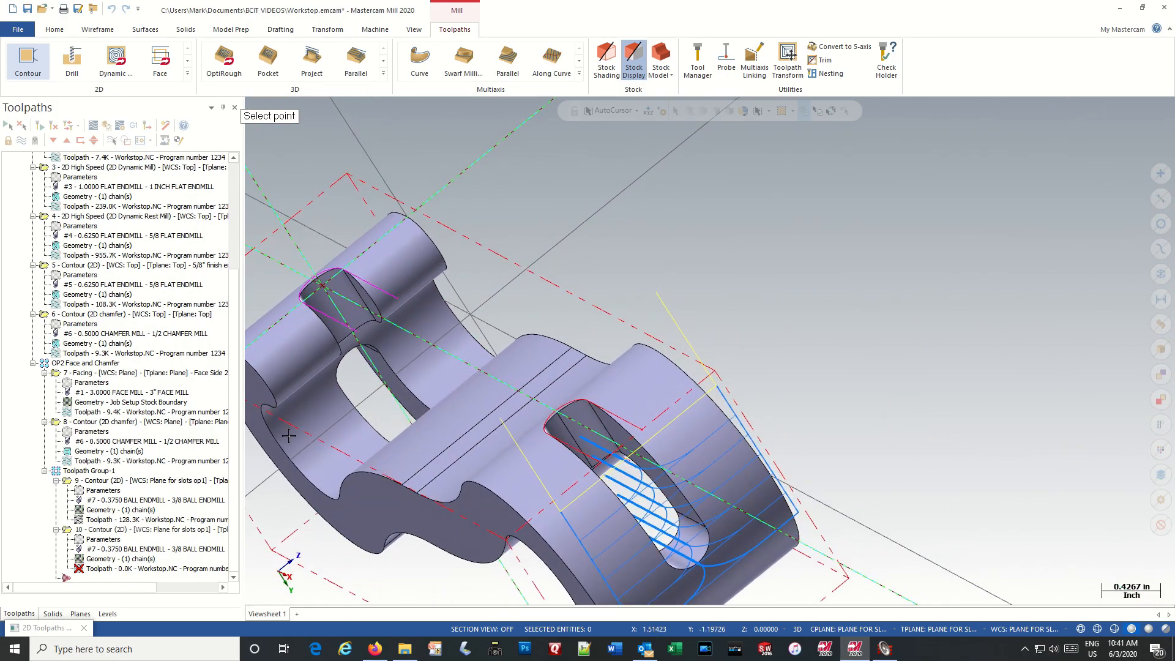
pyautogui.click(351, 338)
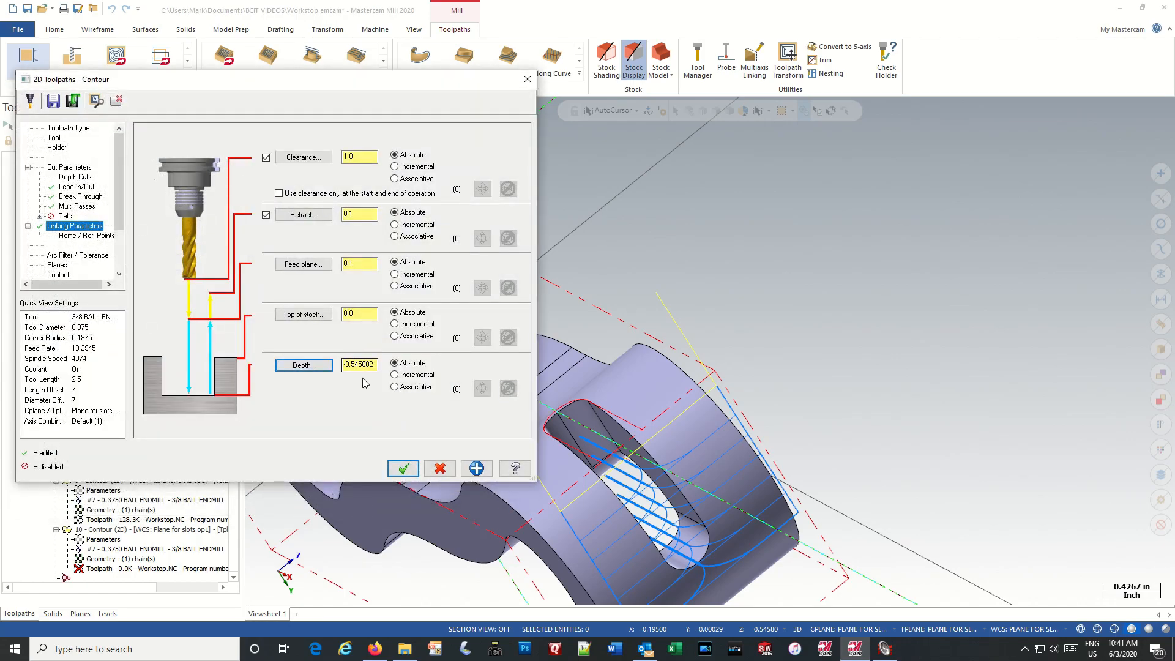
pyautogui.click(402, 469)
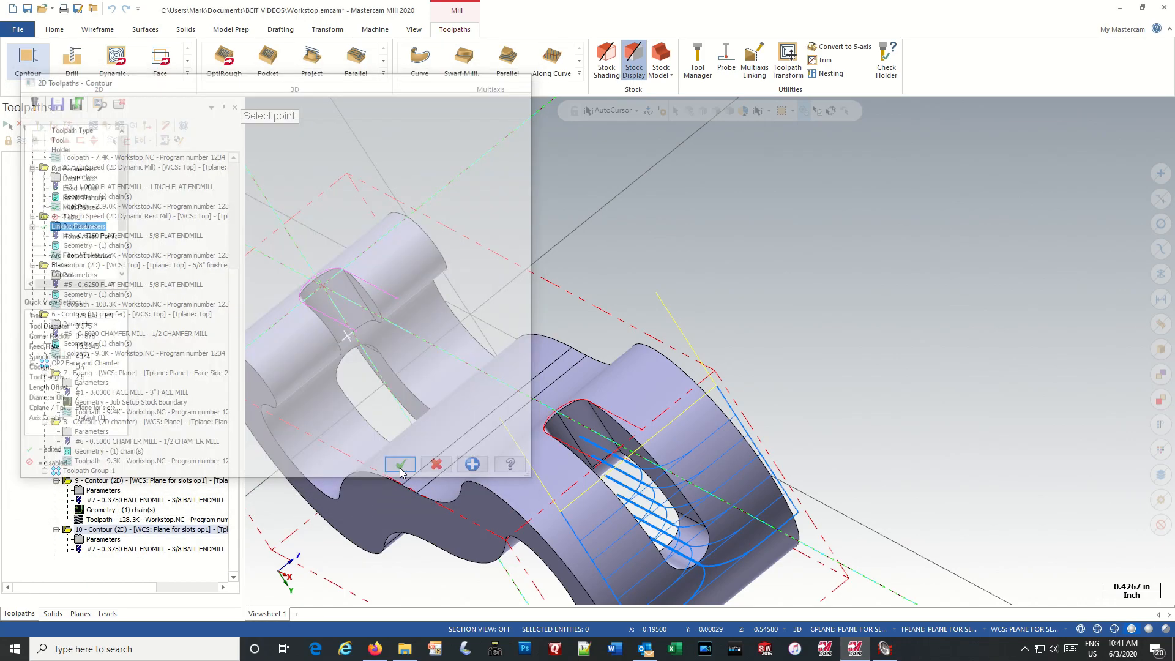
# Fit the part to the view and play the second slot contour's backplot at a higher speed, then close it
pyautogui.moveTo(471, 426); pyautogui.dragTo(565, 402, button='middle')
pyautogui.scroll(-6, 260, 438)
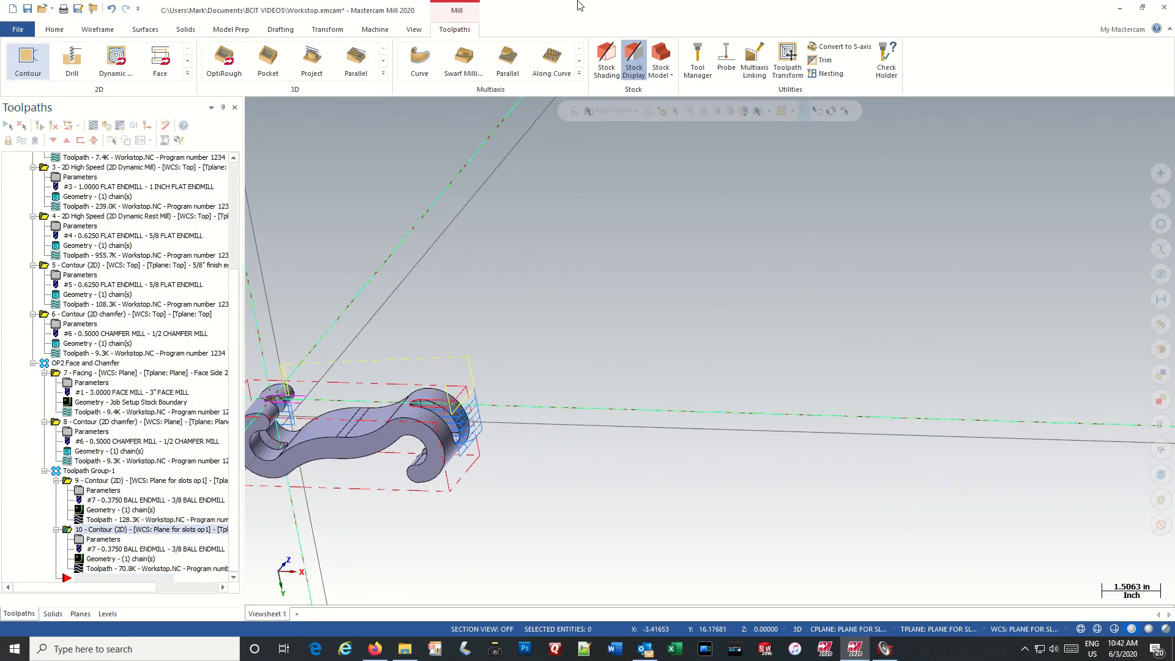
pyautogui.click(414, 30)
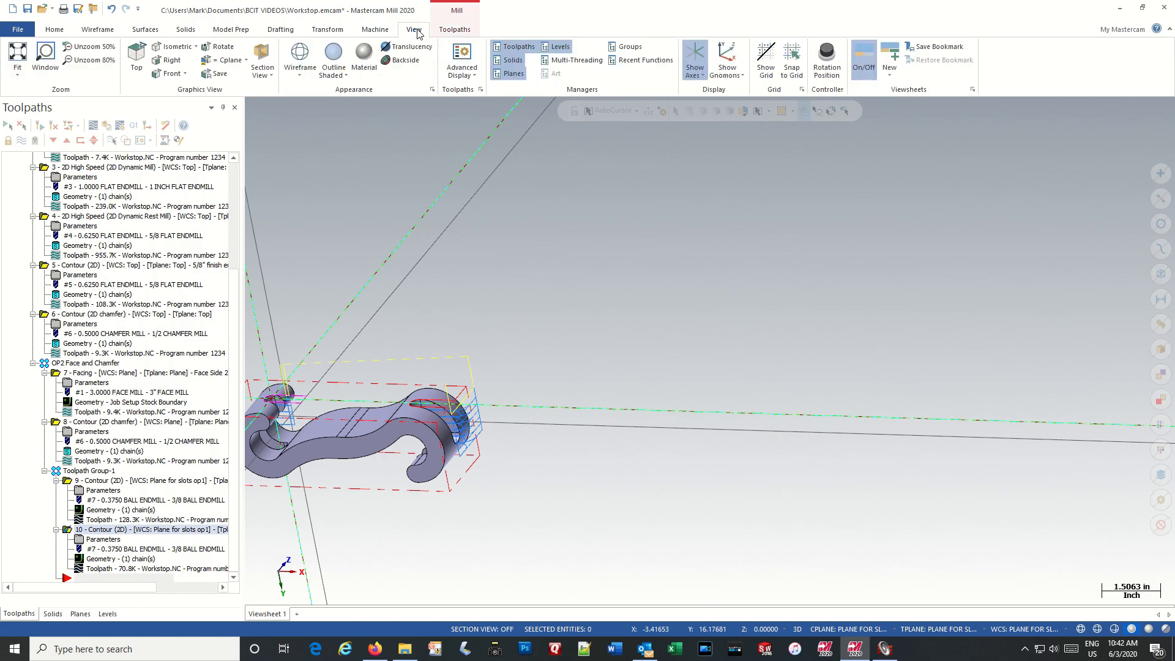
pyautogui.click(17, 56)
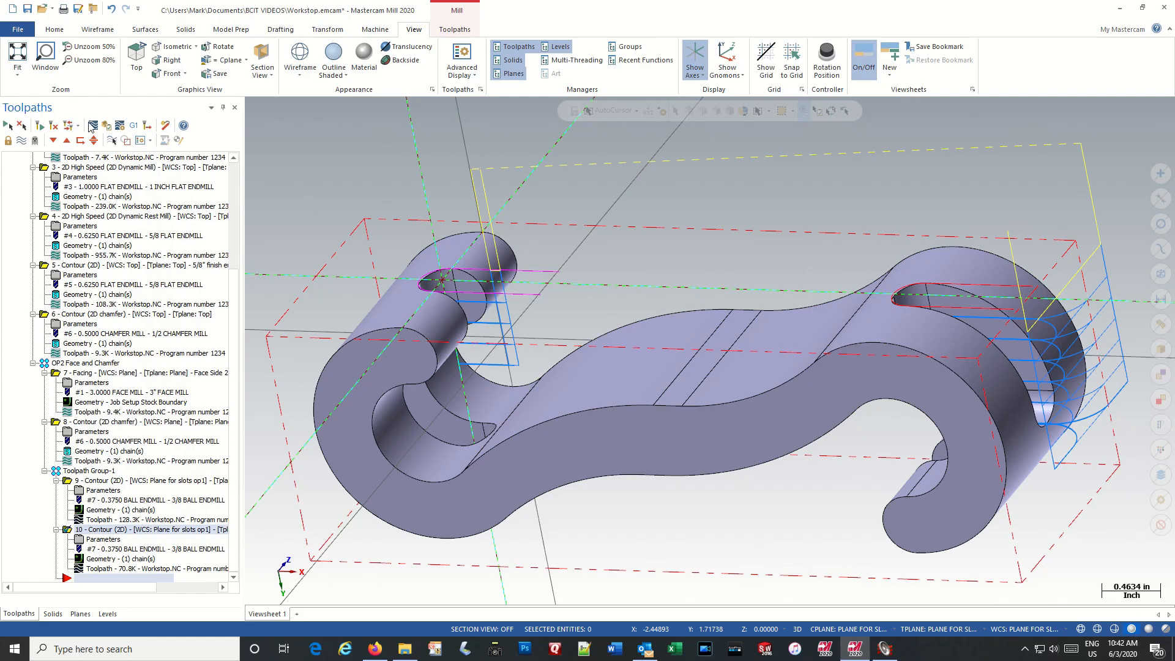
pyautogui.click(93, 126)
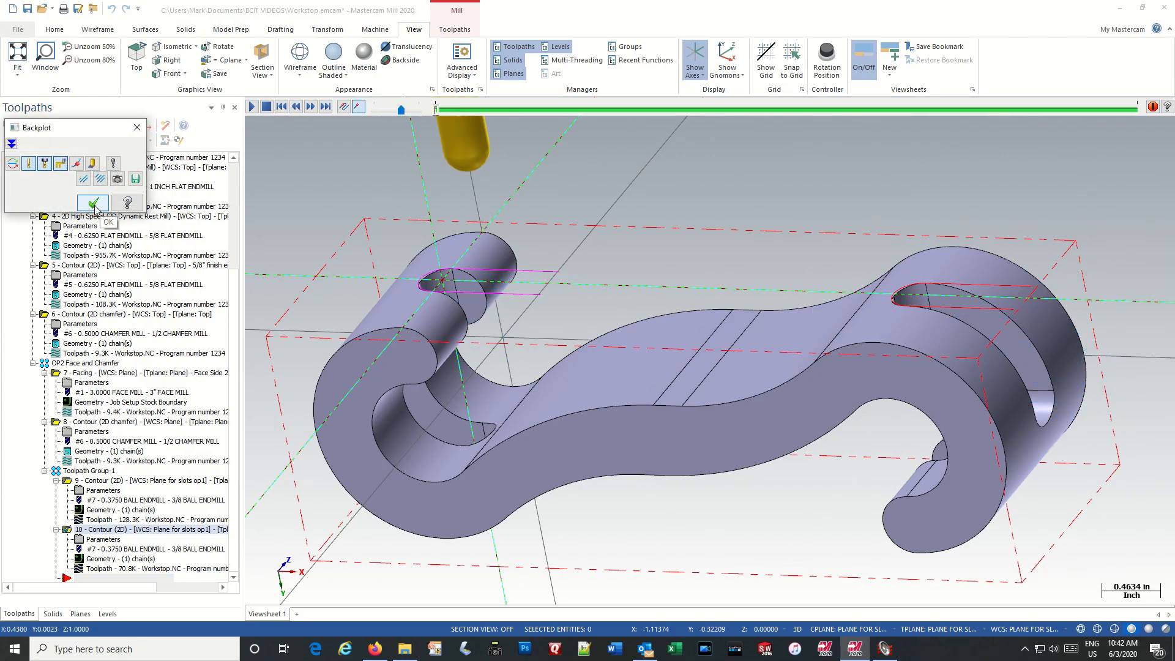
pyautogui.click(252, 106)
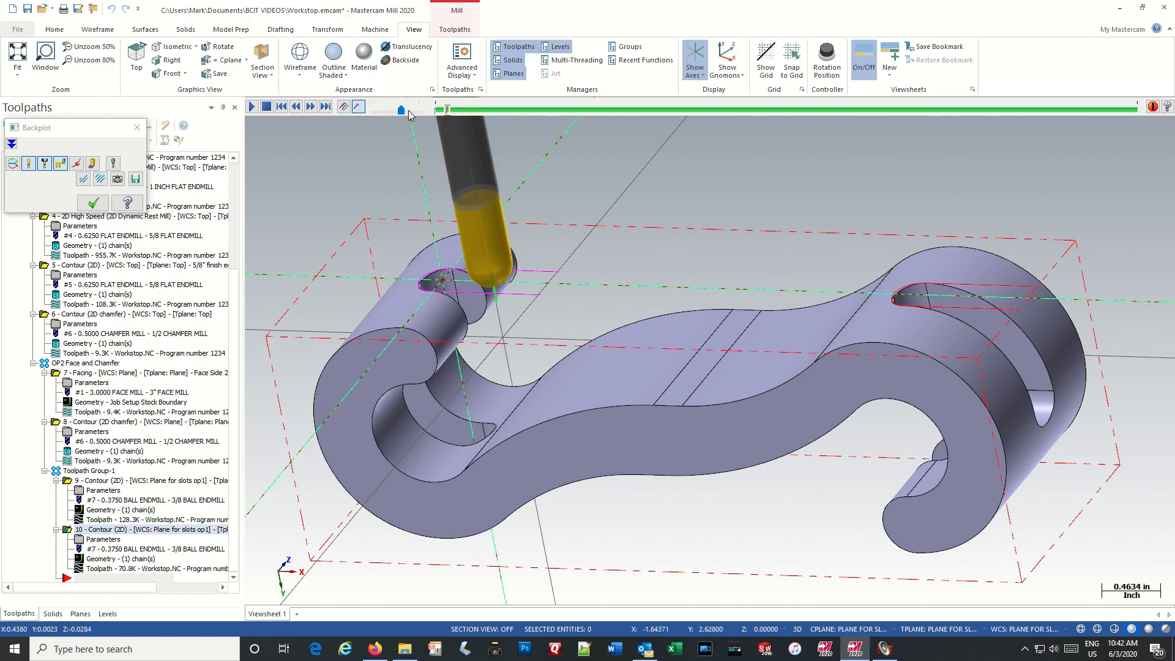
pyautogui.moveTo(399, 111); pyautogui.dragTo(414, 114)
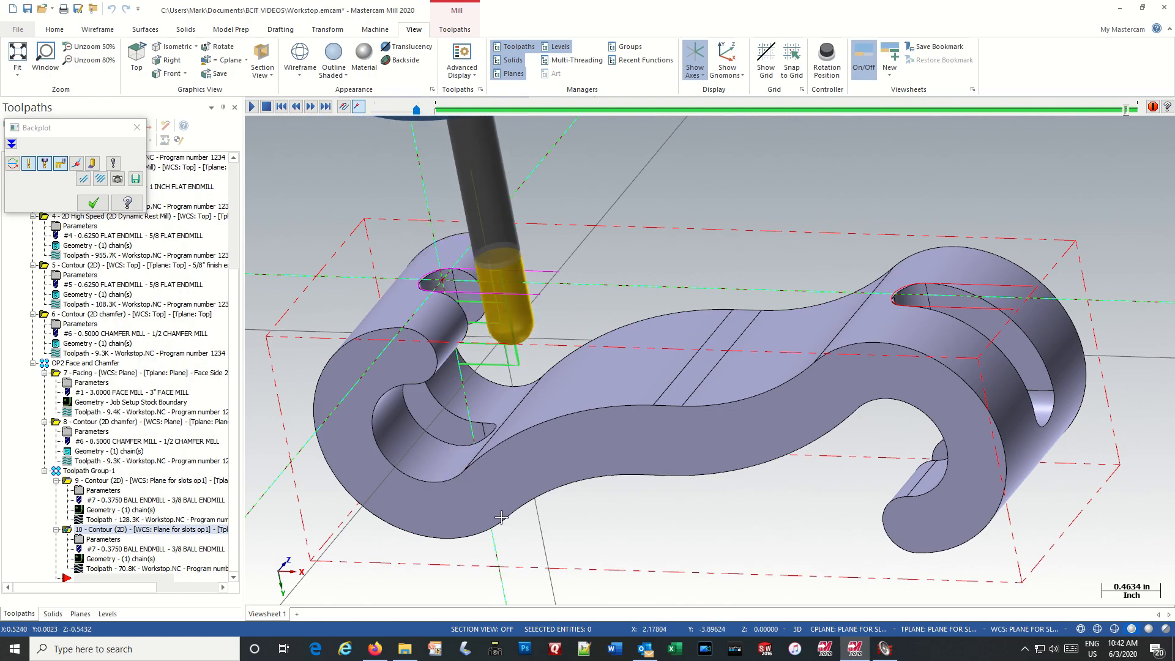
pyautogui.moveTo(501, 517); pyautogui.dragTo(522, 488, button='middle')
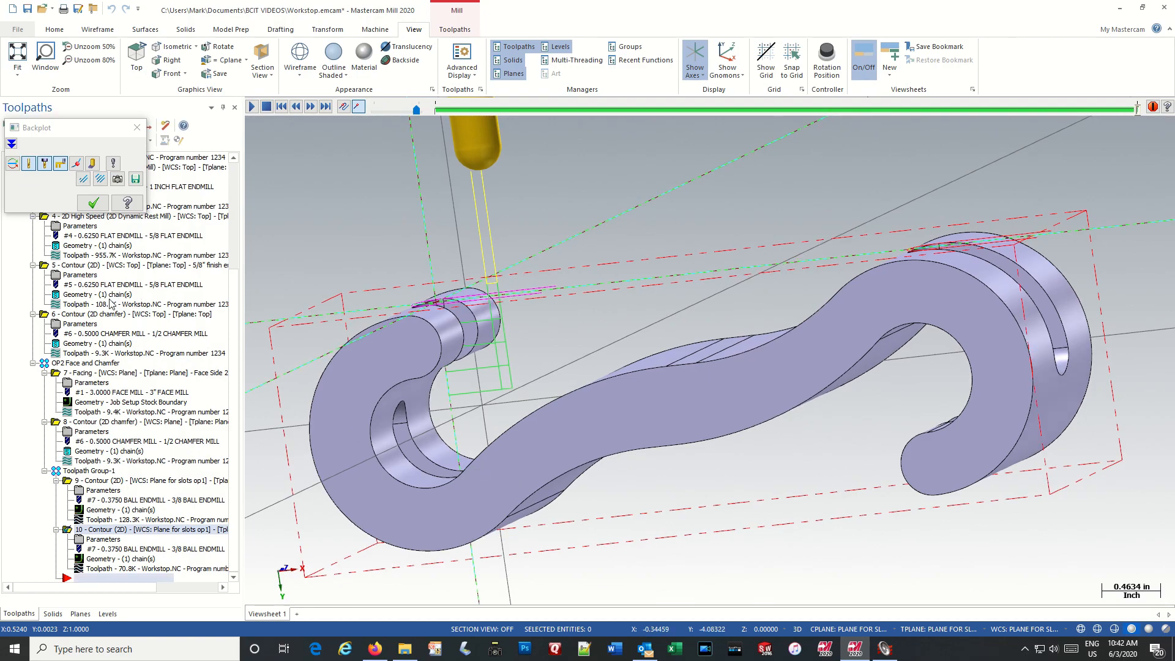
pyautogui.click(137, 127)
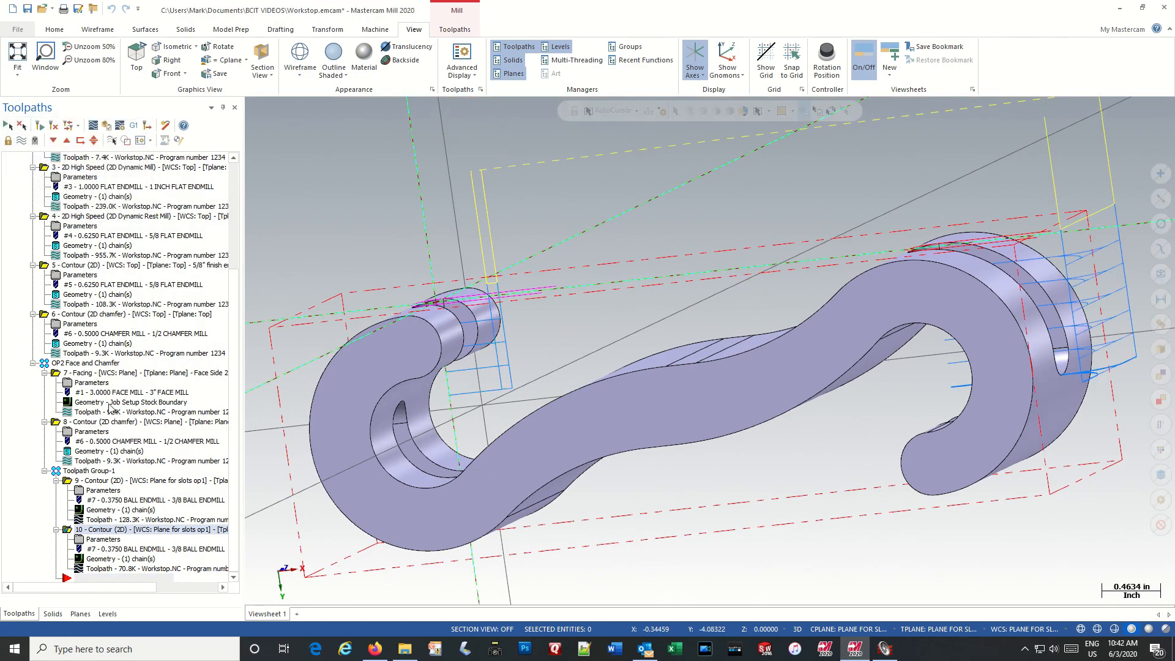
pyautogui.click(65, 475)
pyautogui.click(84, 539)
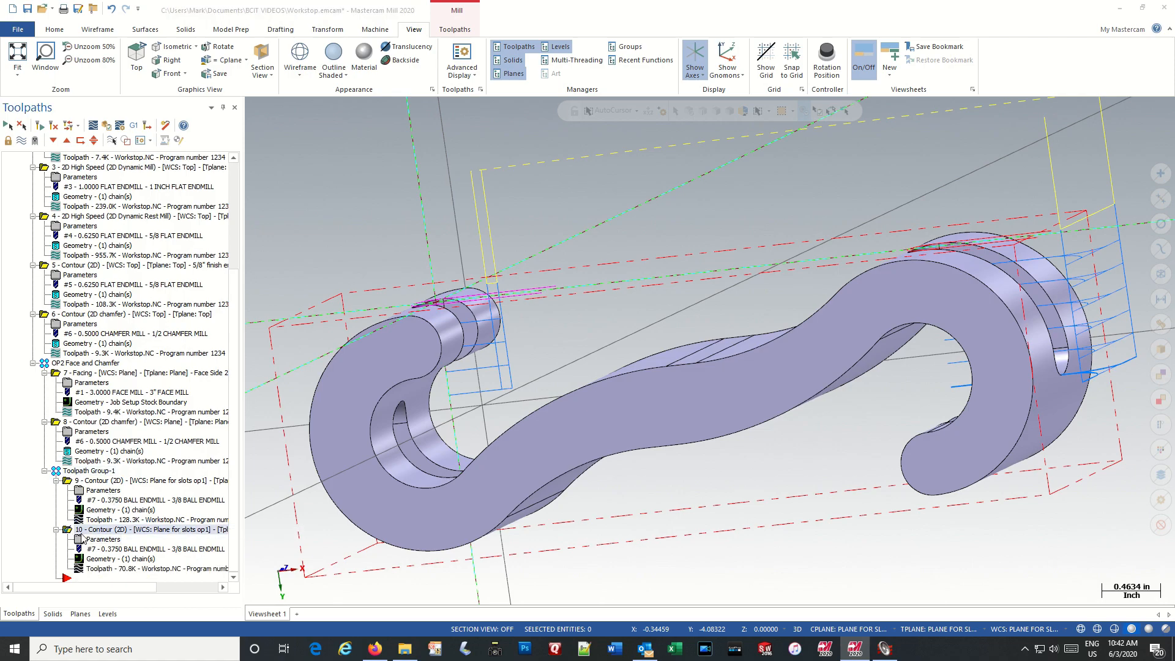
pyautogui.click(442, 469)
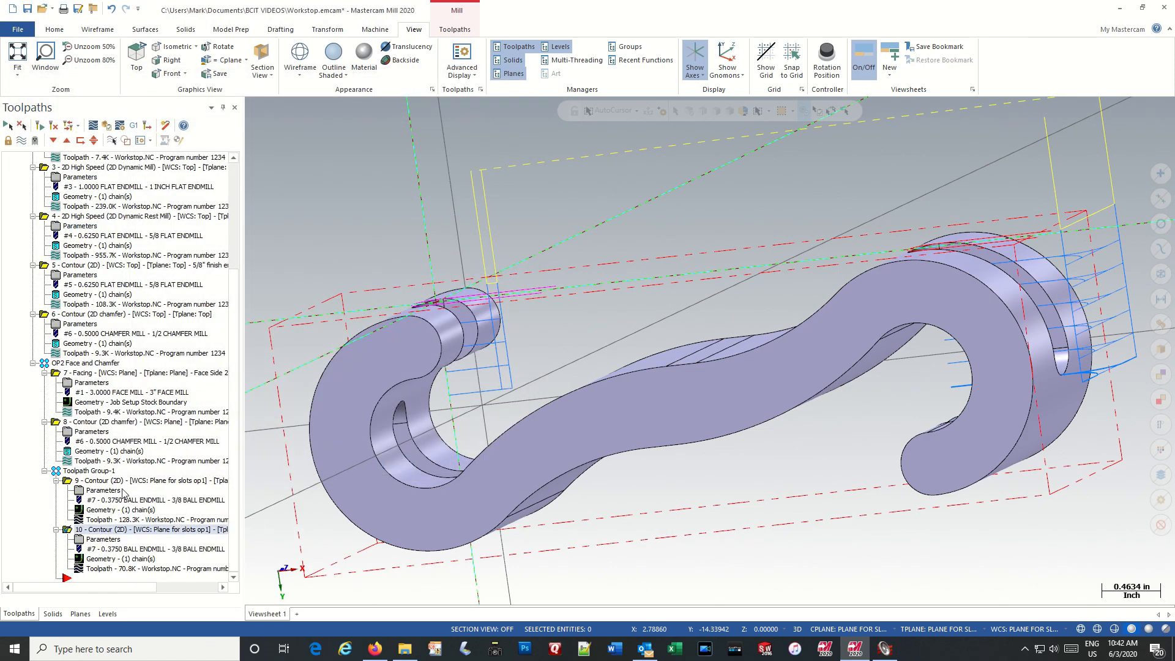
# Play the backplot of the first slot contour, operation 9, and close it
pyautogui.keyDown('ctrl'); pyautogui.click(63, 482); pyautogui.keyUp('ctrl')
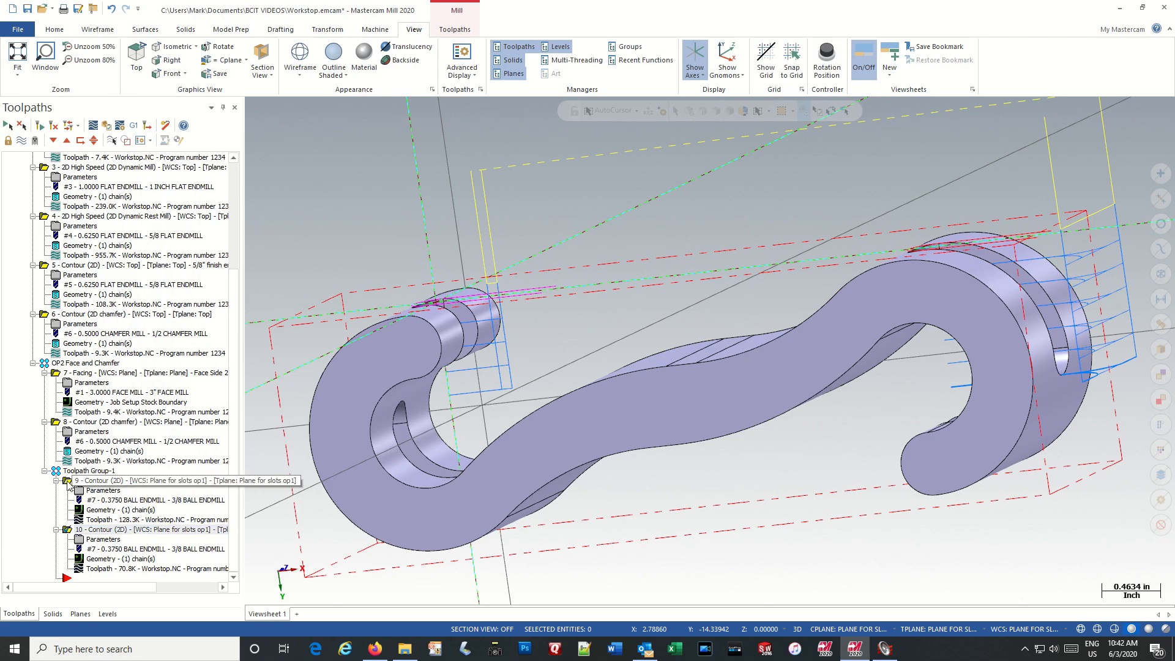
pyautogui.click(94, 126)
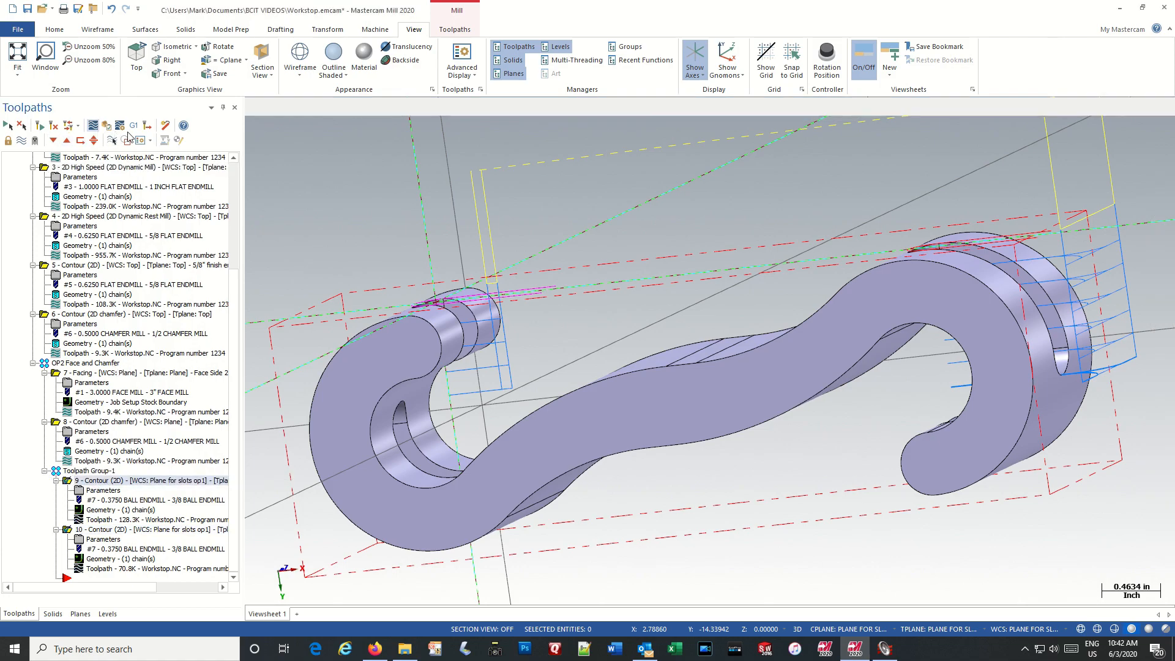
pyautogui.click(252, 107)
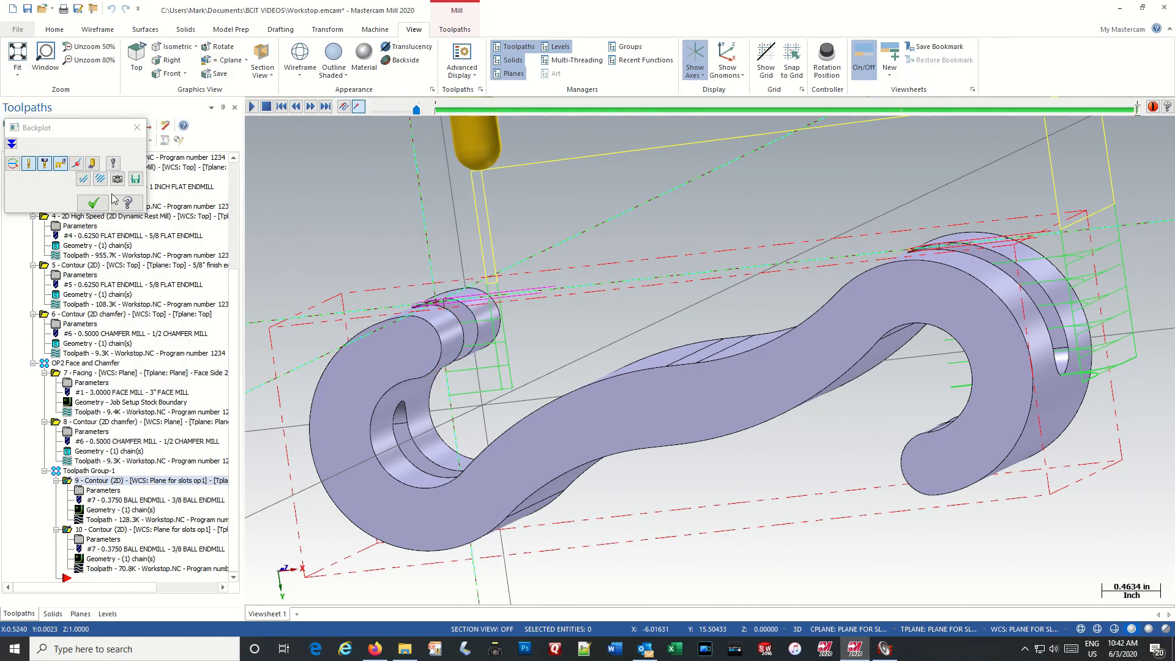
pyautogui.click(93, 202)
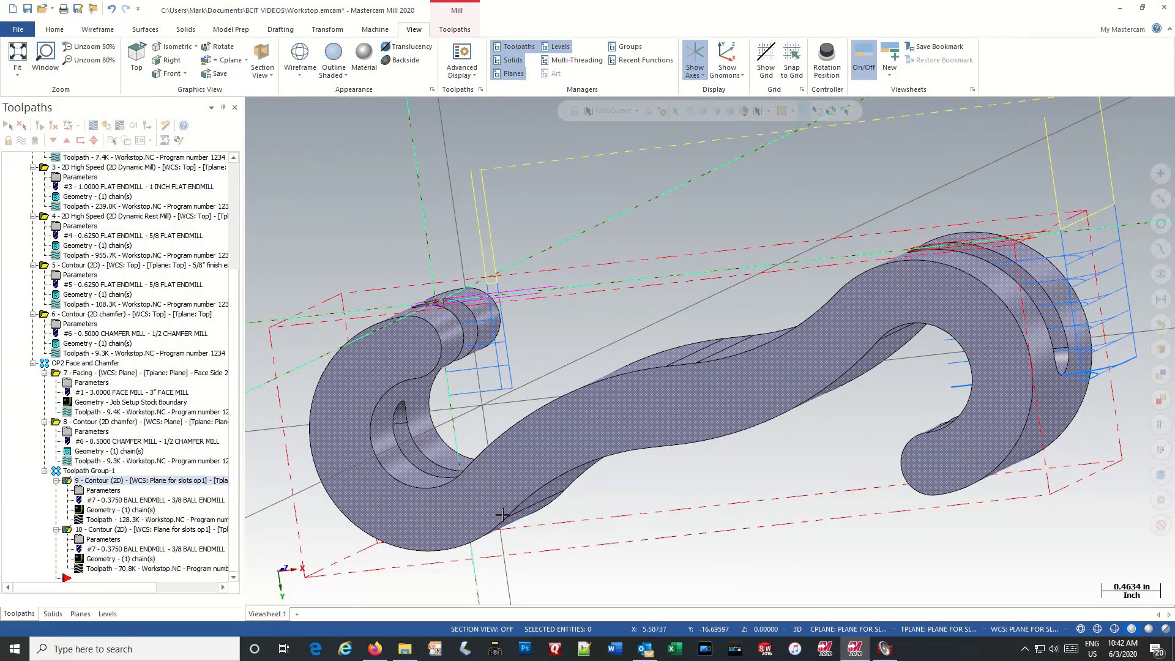
# Create a new plane from the narrow flat solid face midway along the opposite side of the part, accepting the first proposed orientation
pyautogui.scroll(2, 510, 514)
pyautogui.scroll(-4, 510, 513)
pyautogui.scroll(-3, 510, 514)
pyautogui.moveTo(532, 545); pyautogui.dragTo(578, 545, button='middle')
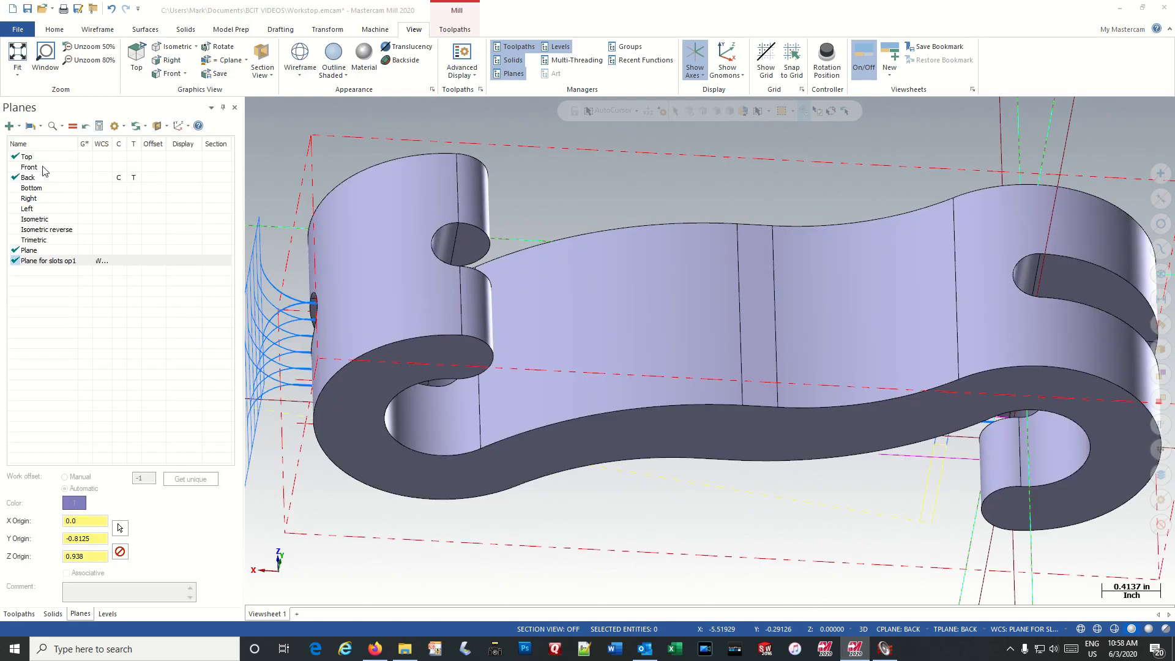
pyautogui.click(10, 126)
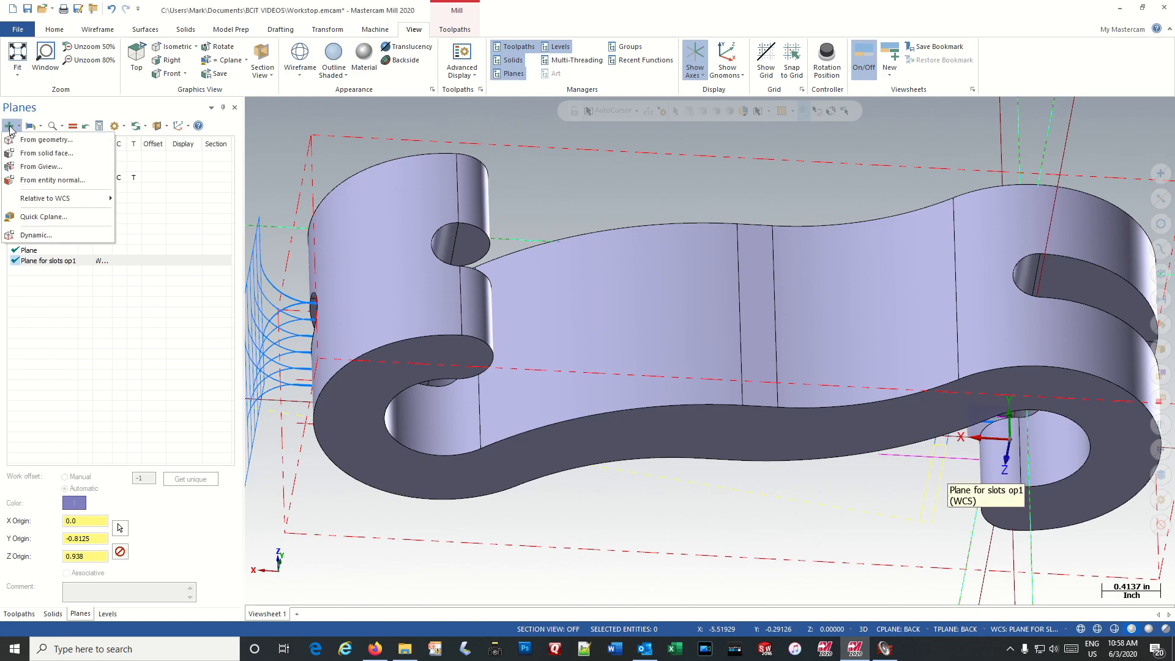
pyautogui.click(44, 153)
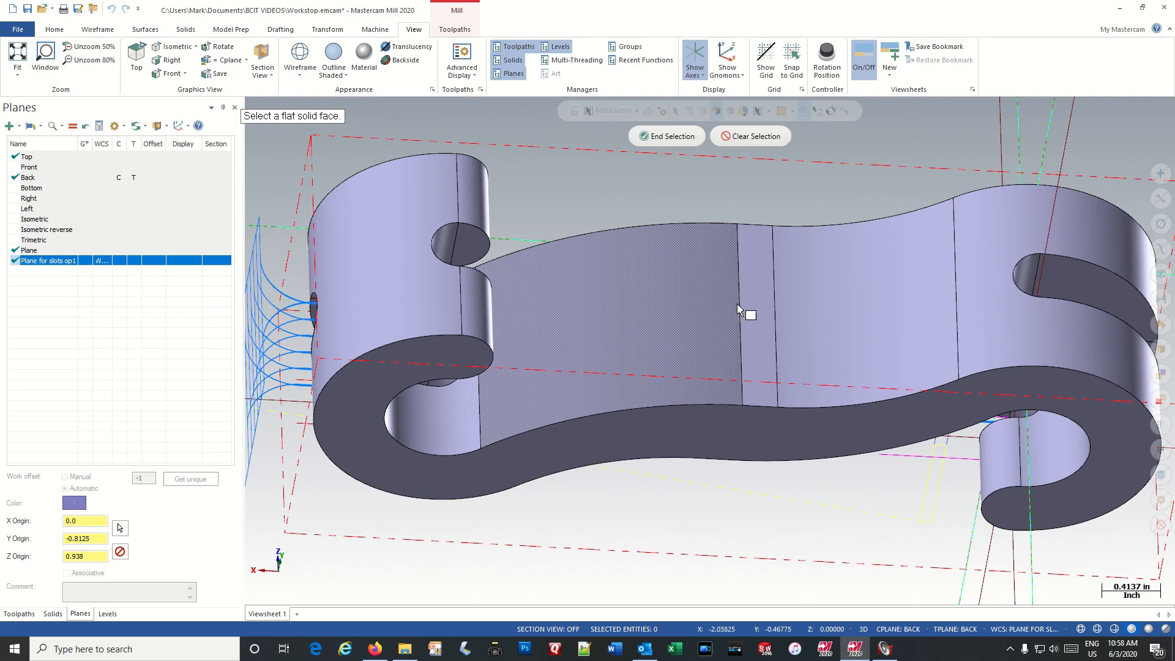
pyautogui.click(759, 313)
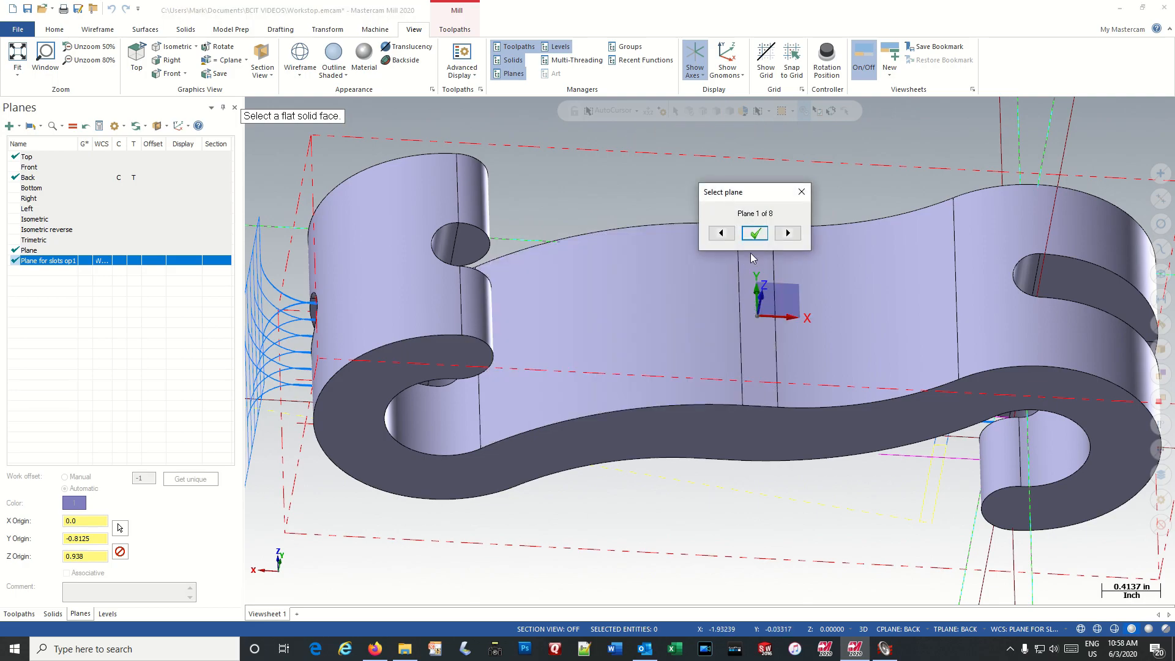
pyautogui.click(755, 234)
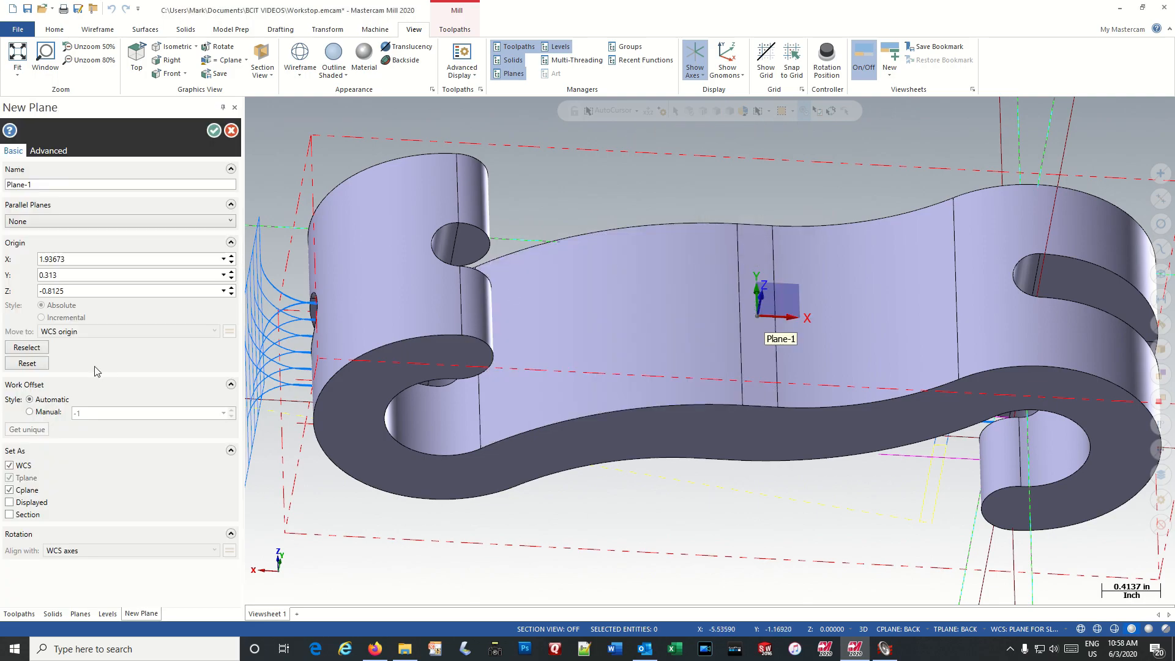
# Move the new plane's origin to the upper edge point of the round-ended slot, set its Z to -0.8125 and accept the plane
pyautogui.click(23, 348)
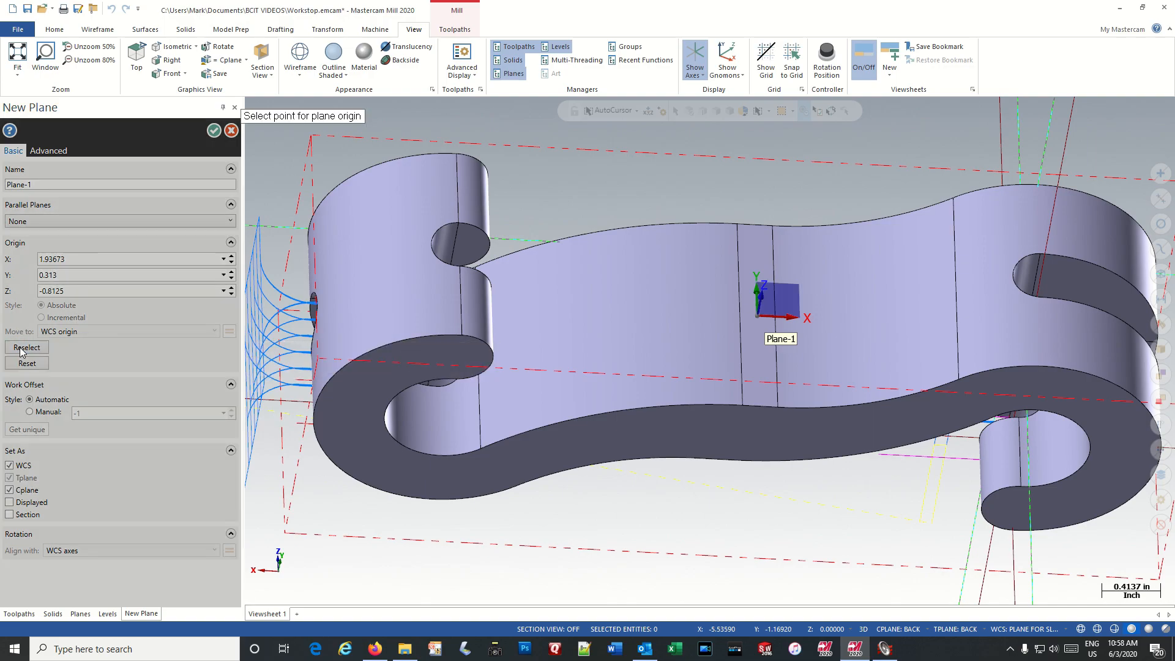
pyautogui.click(460, 227)
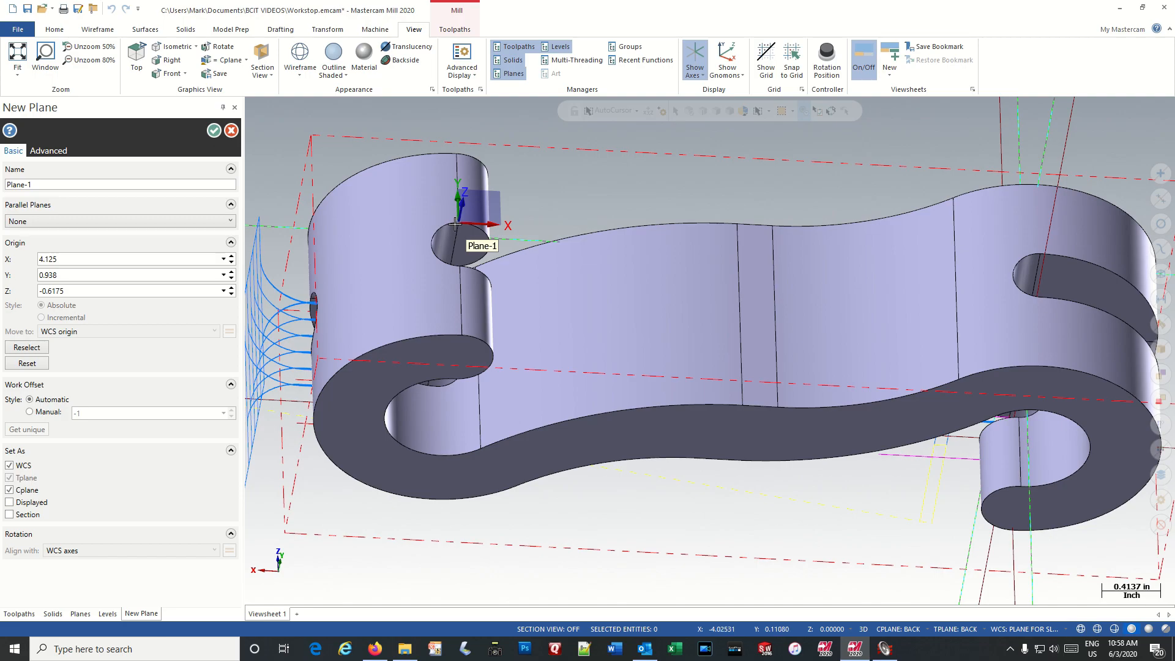
pyautogui.click(75, 289)
pyautogui.write('-')
pyautogui.press('Return')
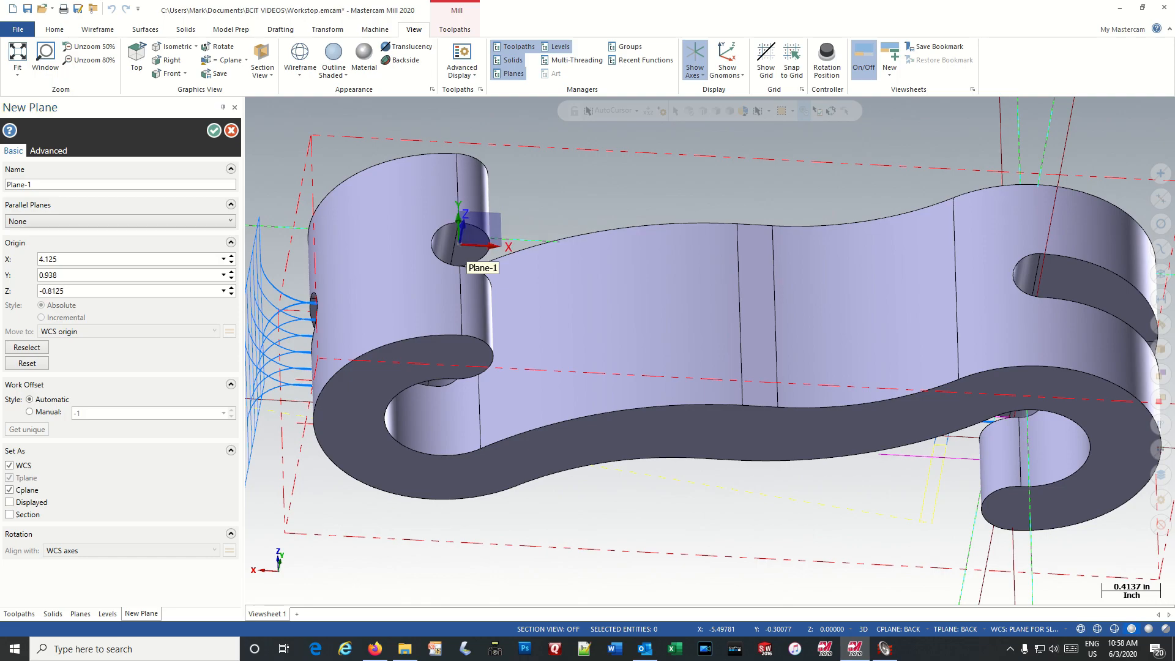
pyautogui.click(214, 130)
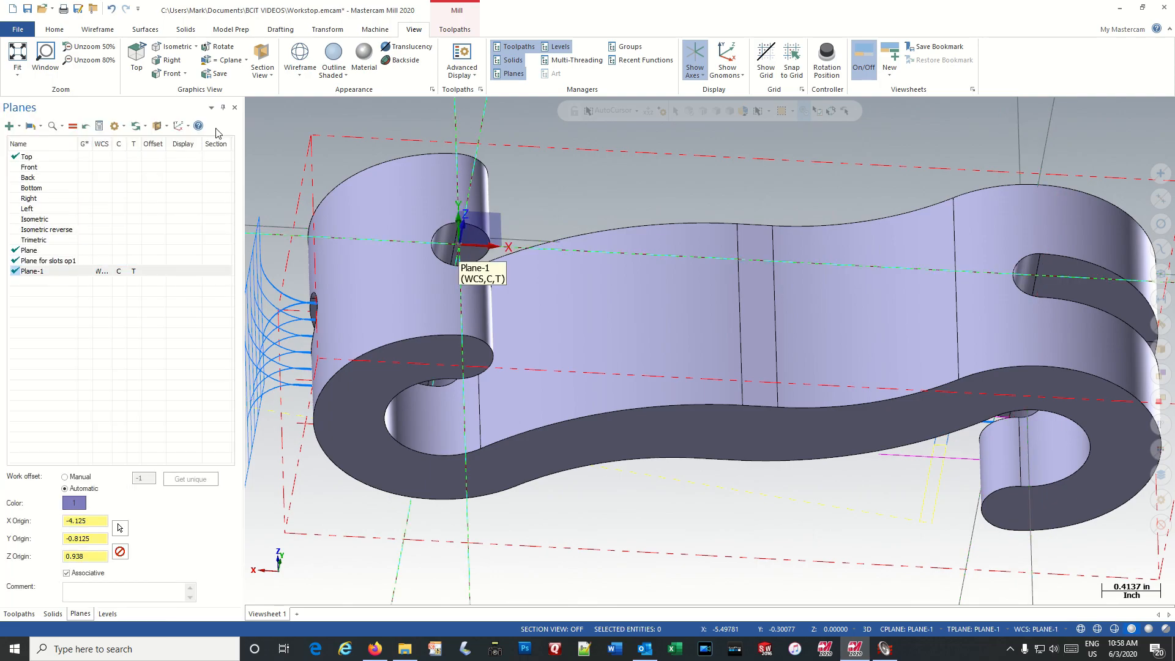
# Fit the part to the view and copy the two slot contour operations, 9 and 10
pyautogui.scroll(1, 741, 351)
pyautogui.scroll(-4, 741, 350)
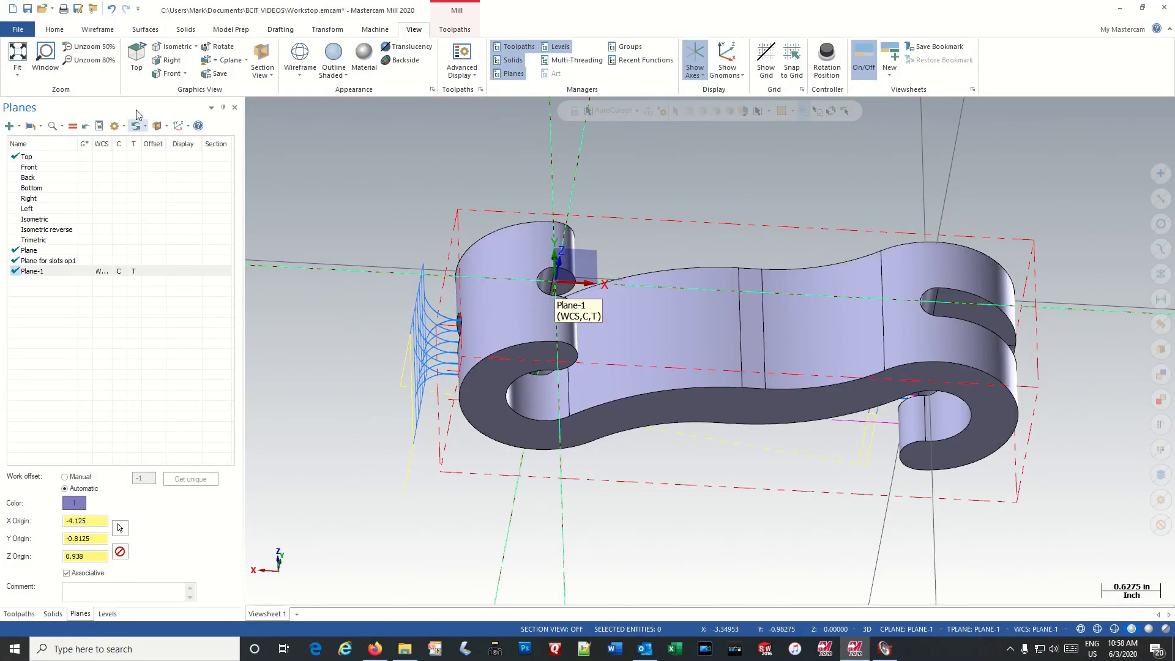
pyautogui.click(23, 57)
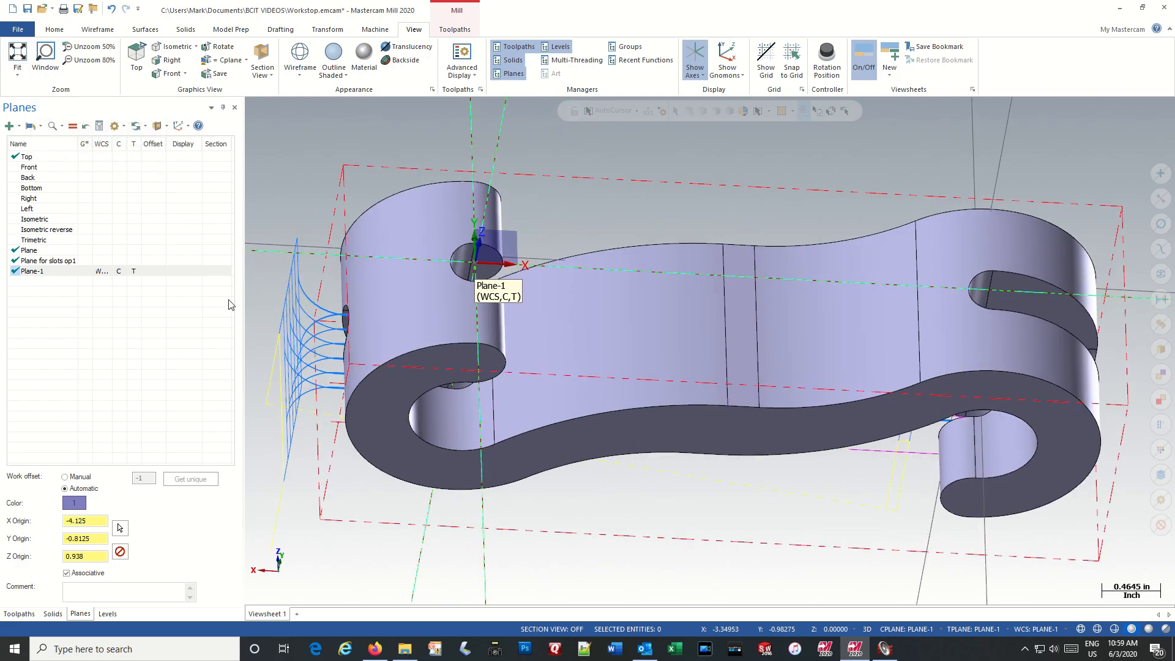
pyautogui.click(19, 613)
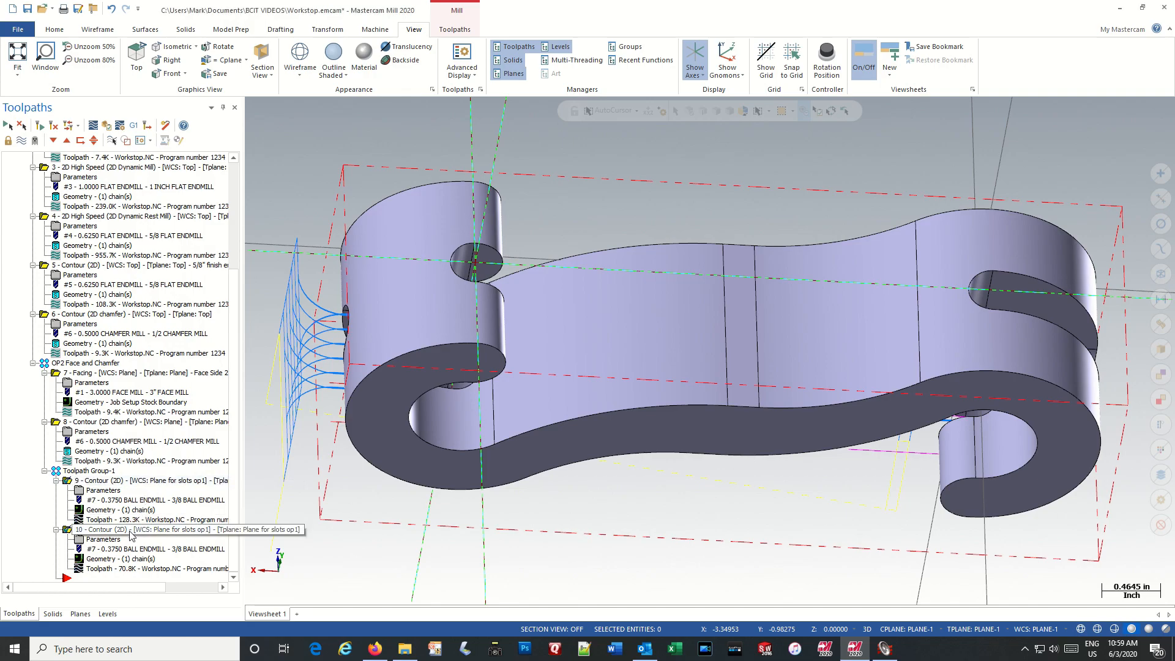
pyautogui.rightClick(135, 488)
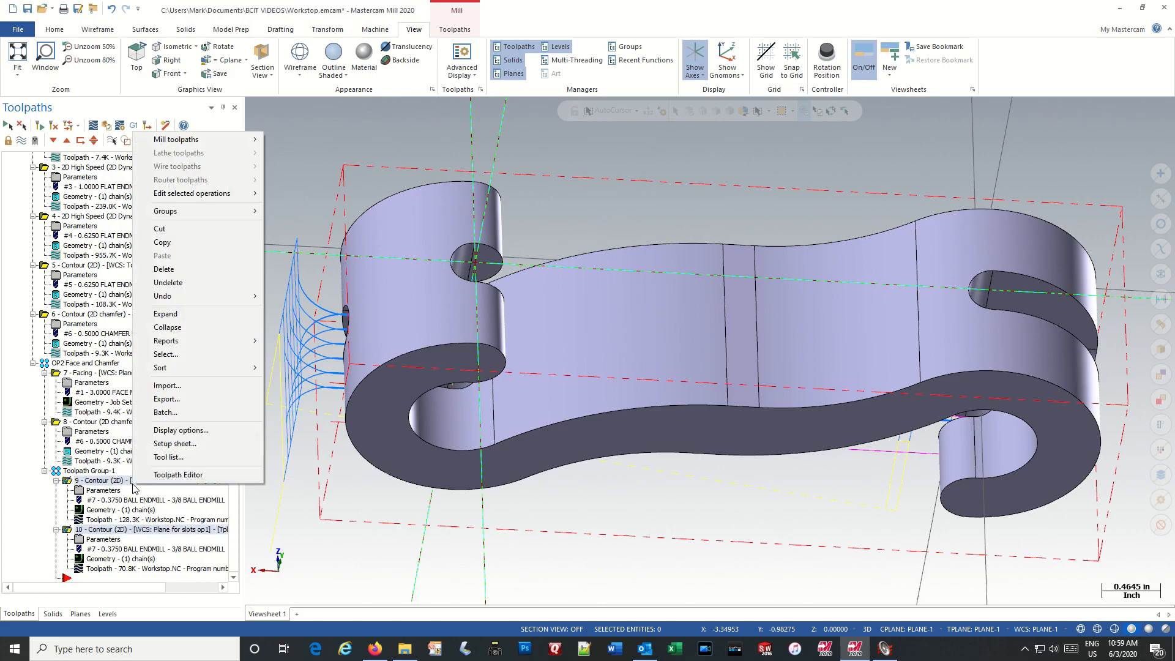
pyautogui.click(174, 242)
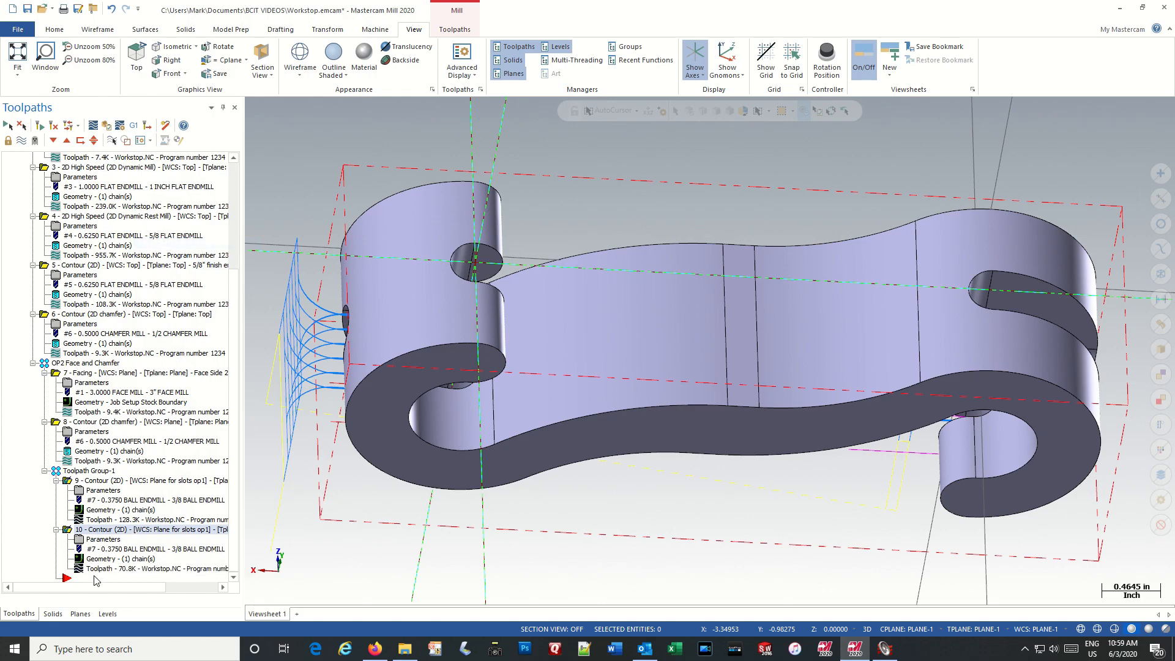
# Add a new toolpath group under Toolpath Group-1 and paste the two copied slot contours into it
pyautogui.click(69, 472)
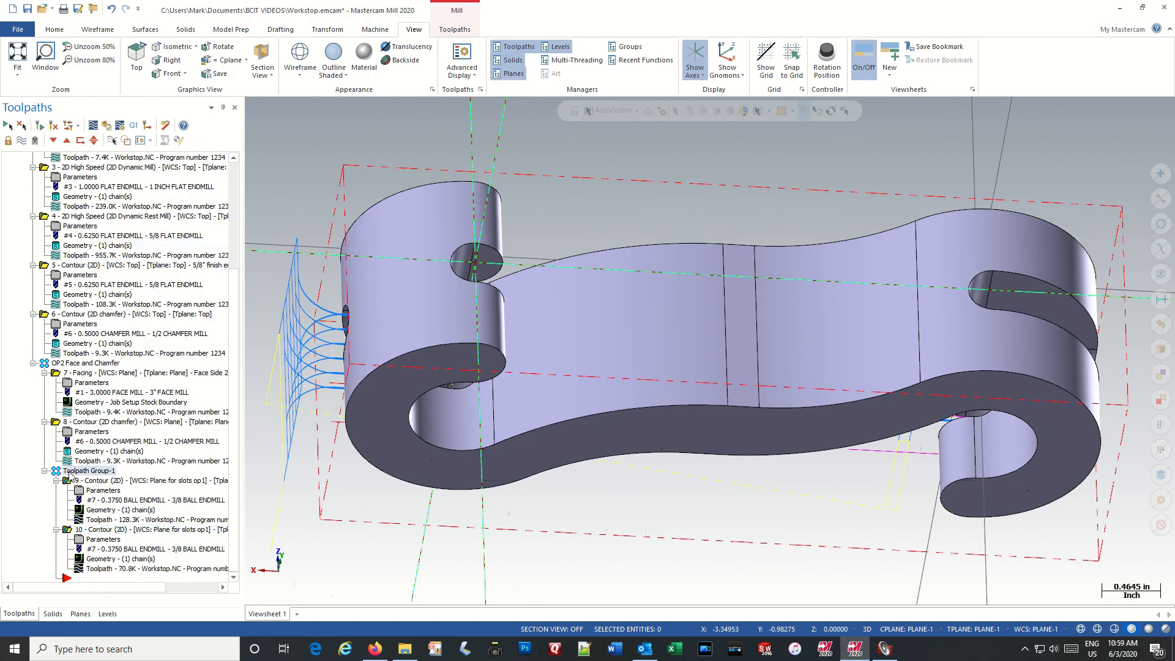
pyautogui.rightClick(70, 472)
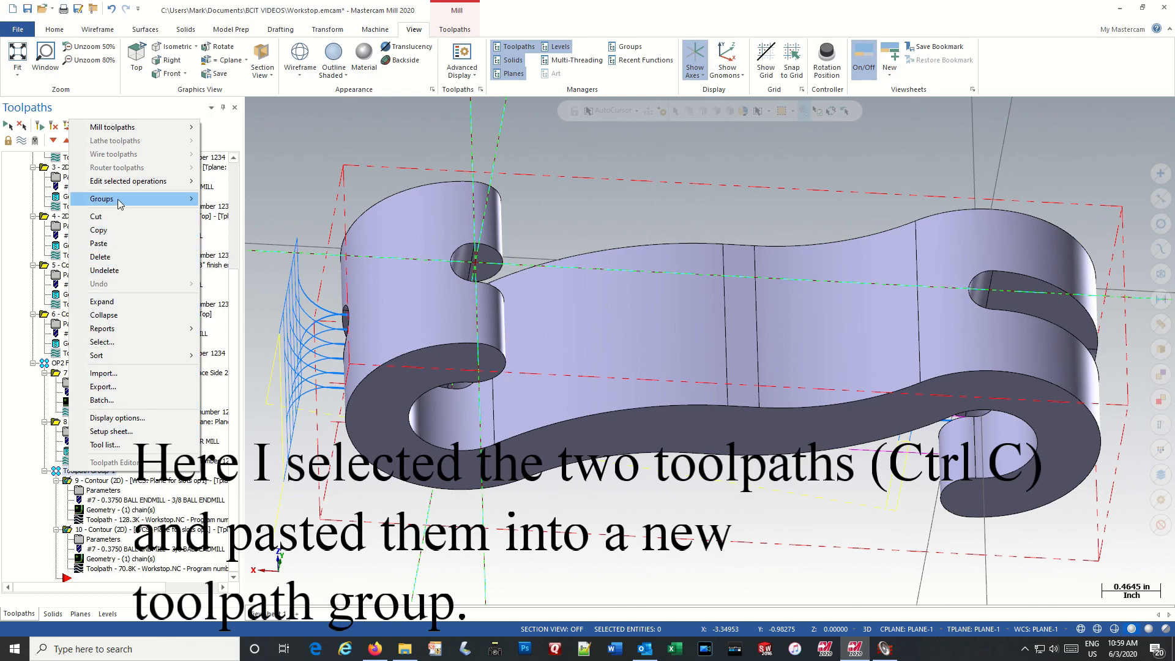
pyautogui.moveTo(120, 203)
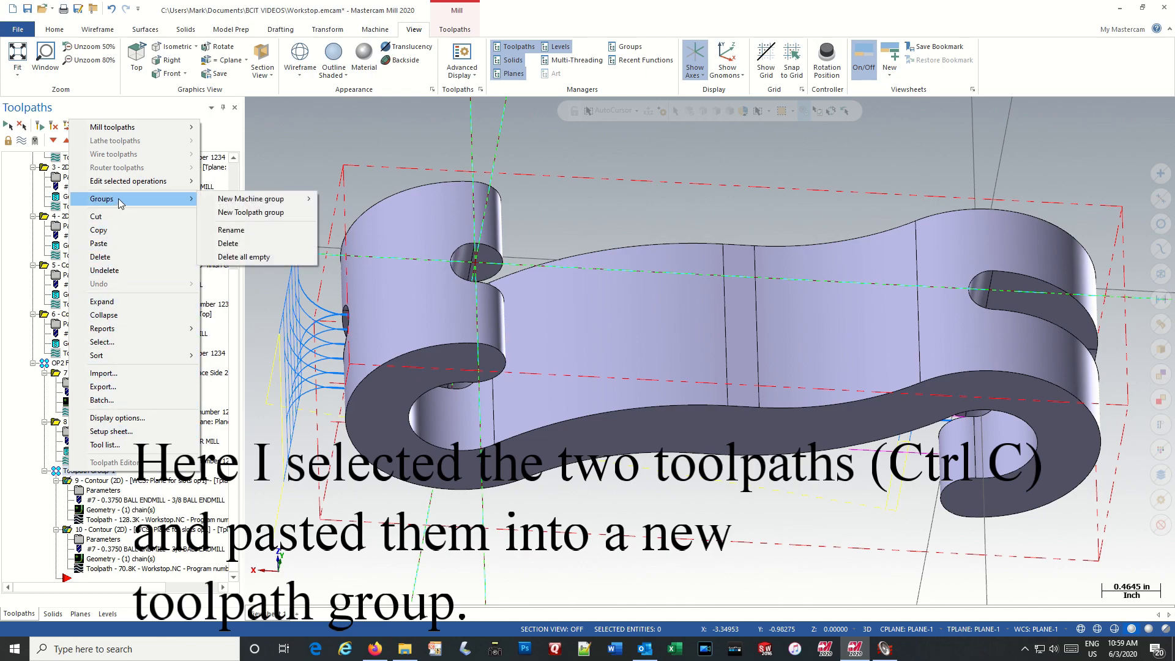
pyautogui.click(244, 213)
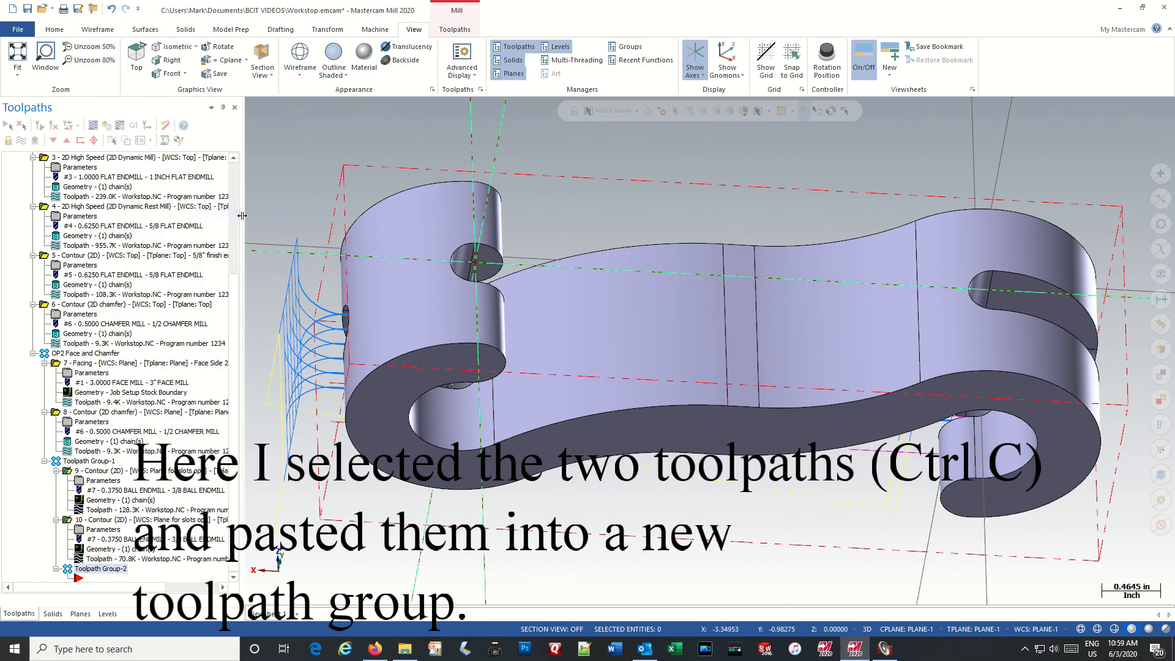
pyautogui.click(102, 580)
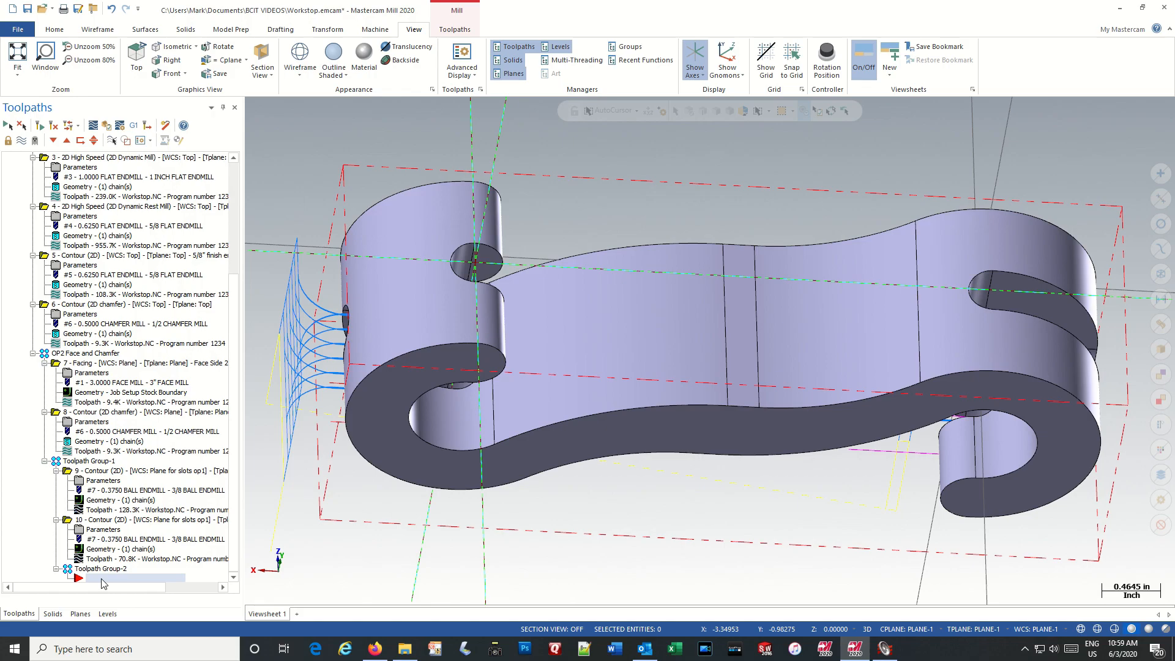
pyautogui.hotkey('ctrl', 'v')
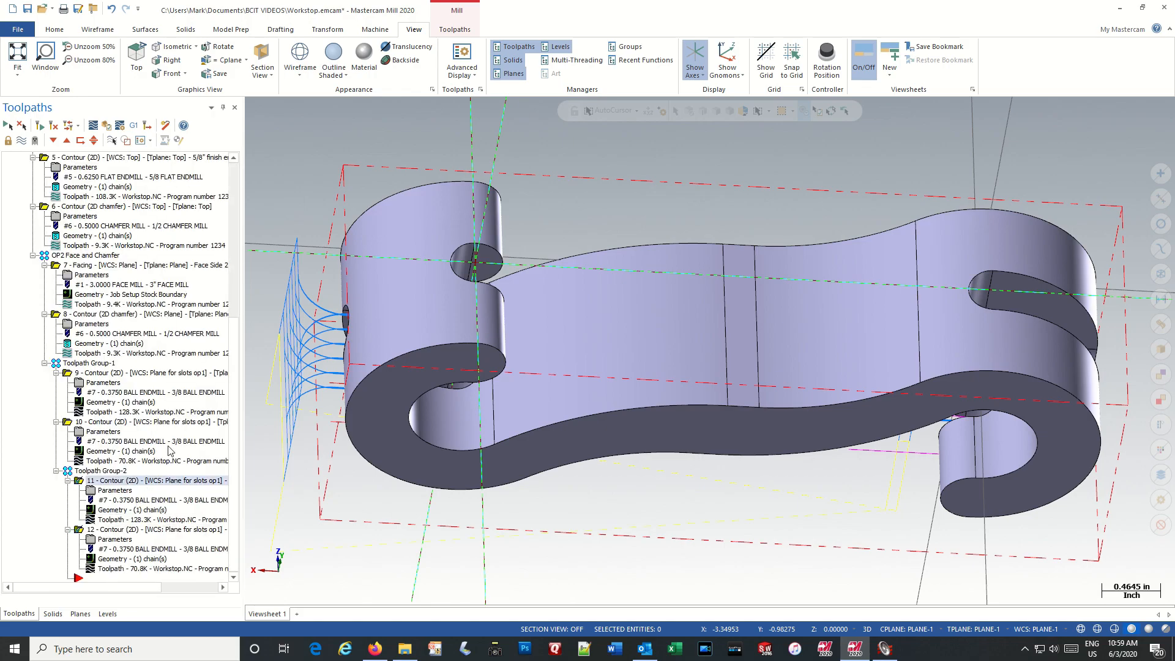
# Rename Toolpath Group-1, which holds the original slot contours, as "Slots OP1"
pyautogui.click(94, 364)
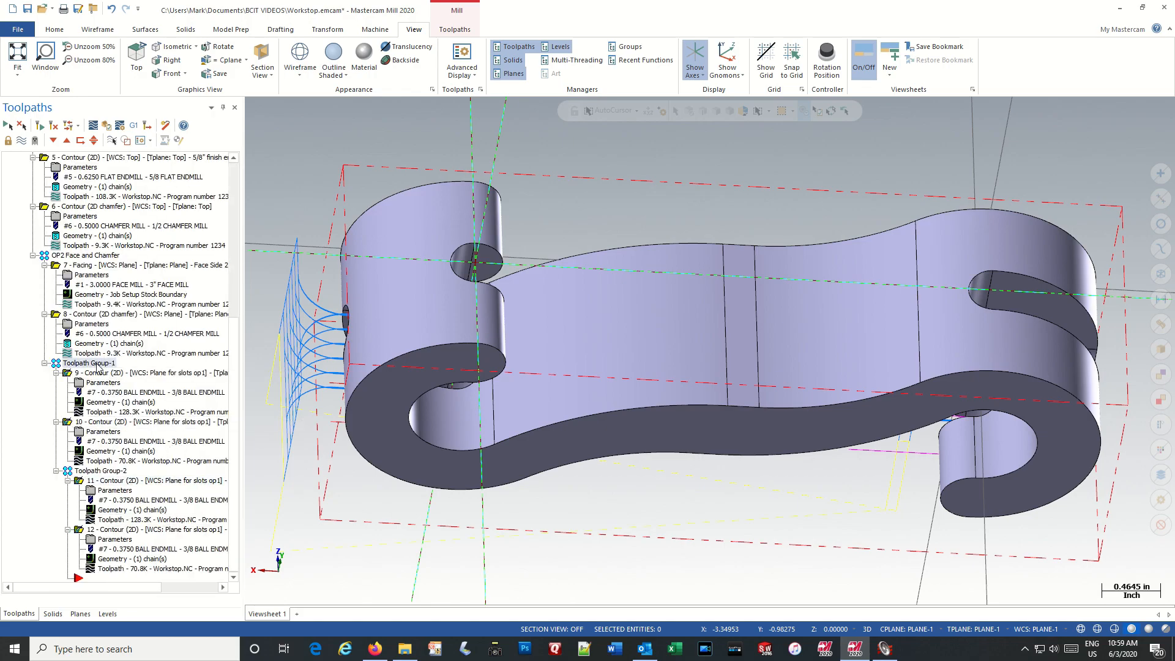
pyautogui.click(97, 364)
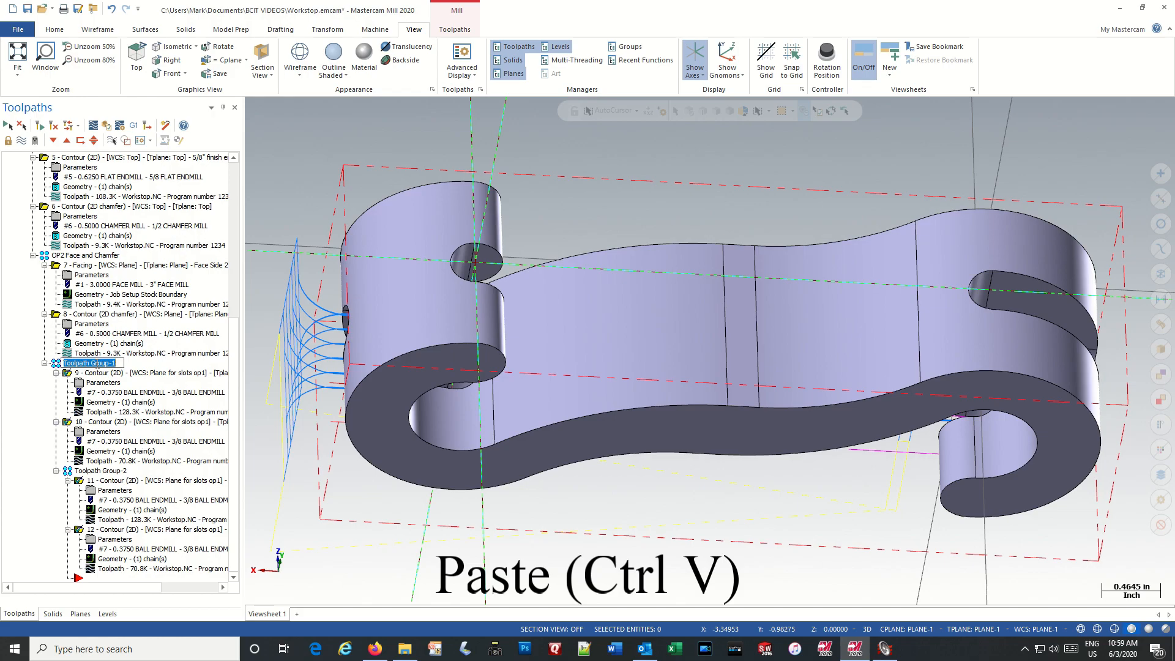
pyautogui.write('Slots OP1')
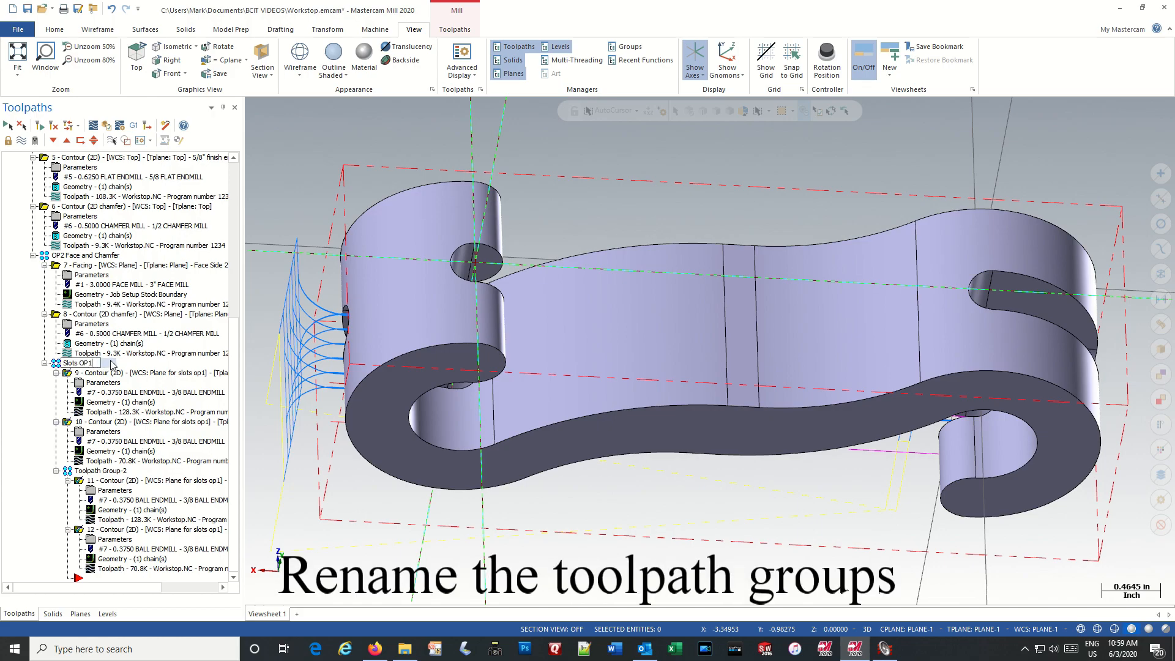
pyautogui.press('Return')
# Rename Toolpath Group-2, which holds the pasted slot contours, as "Slots OP2"
pyautogui.click(89, 475)
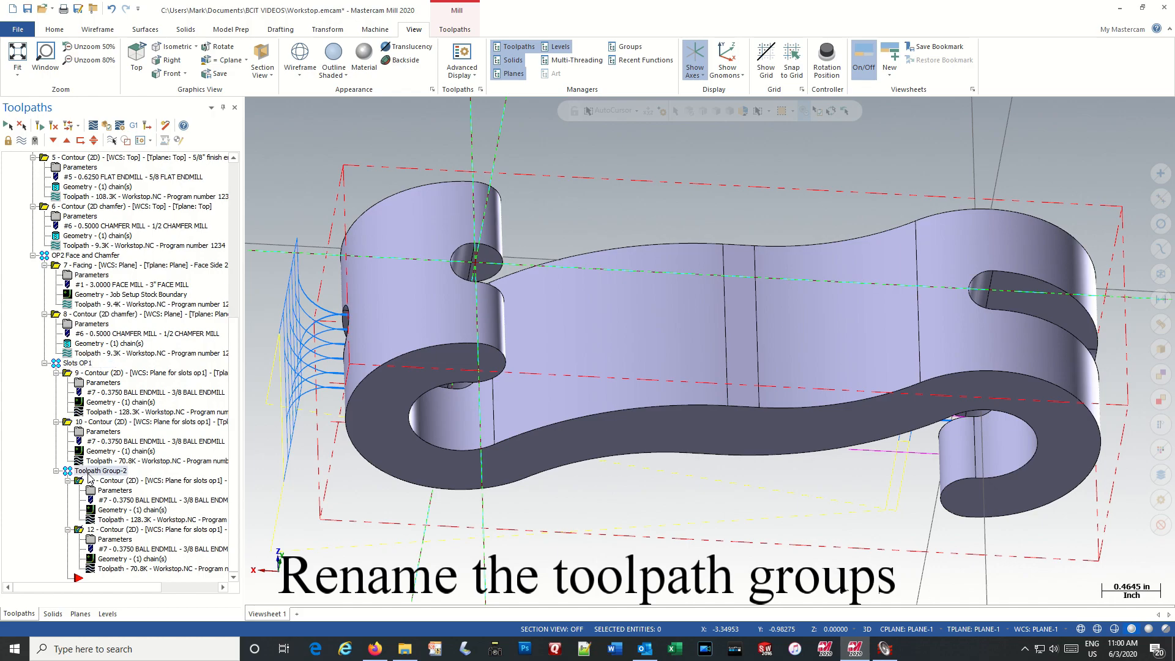
pyautogui.click(89, 476)
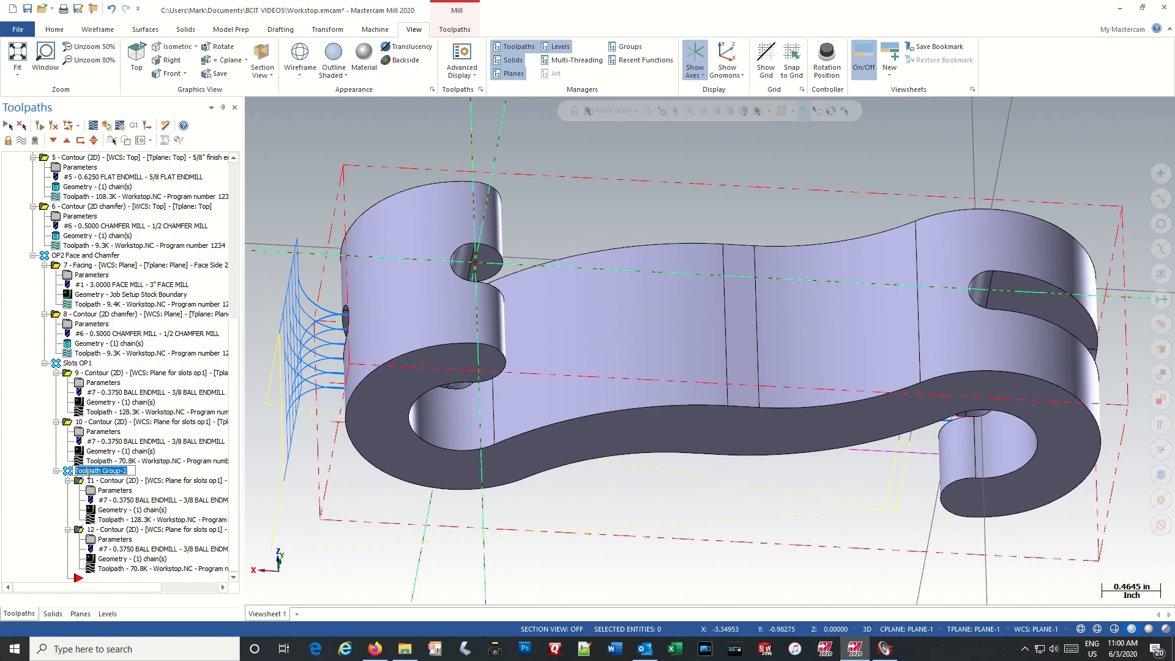
pyautogui.write('Op')
pyautogui.write('s OP')
pyautogui.press('Return')
pyautogui.click(96, 494)
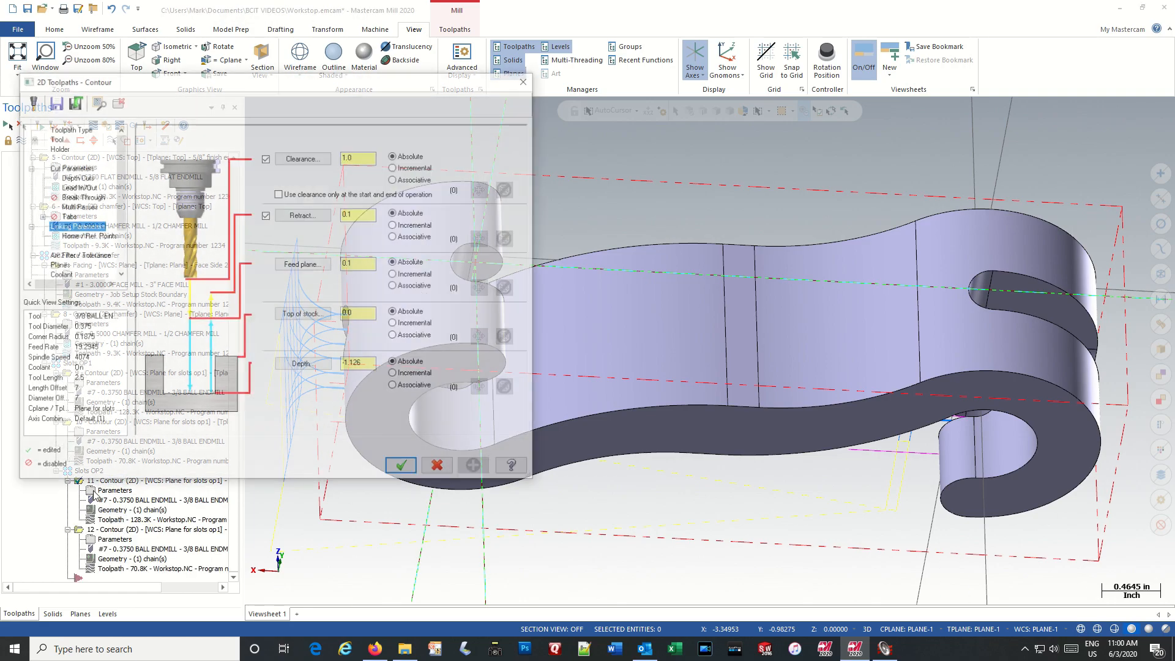
pyautogui.click(58, 268)
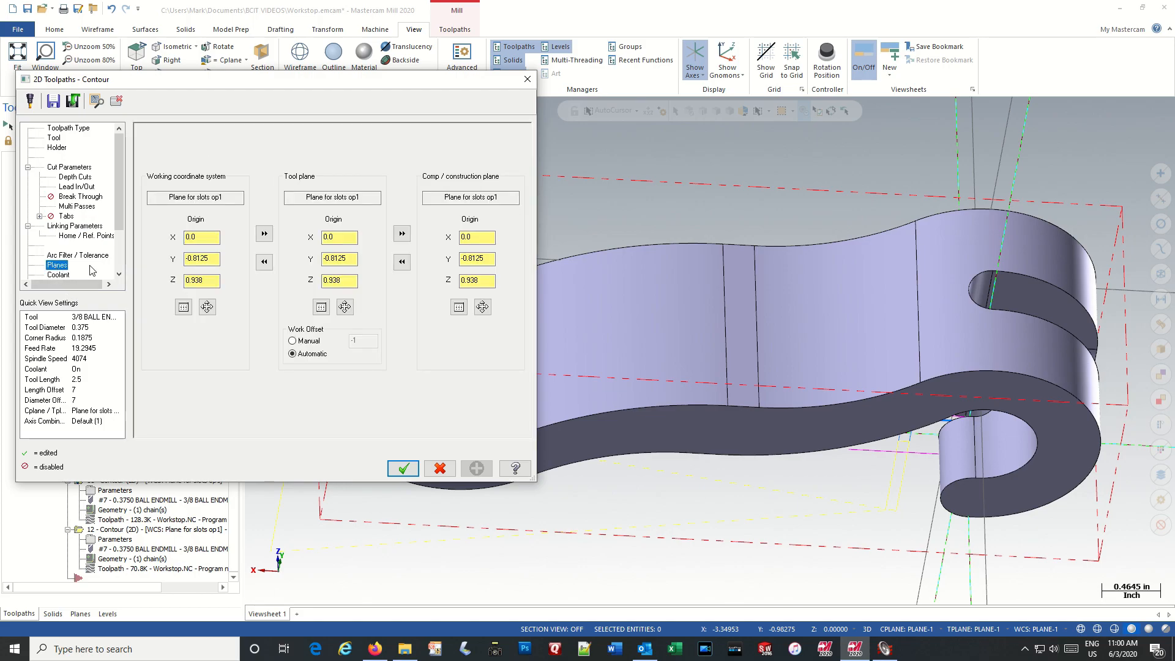
pyautogui.click(184, 308)
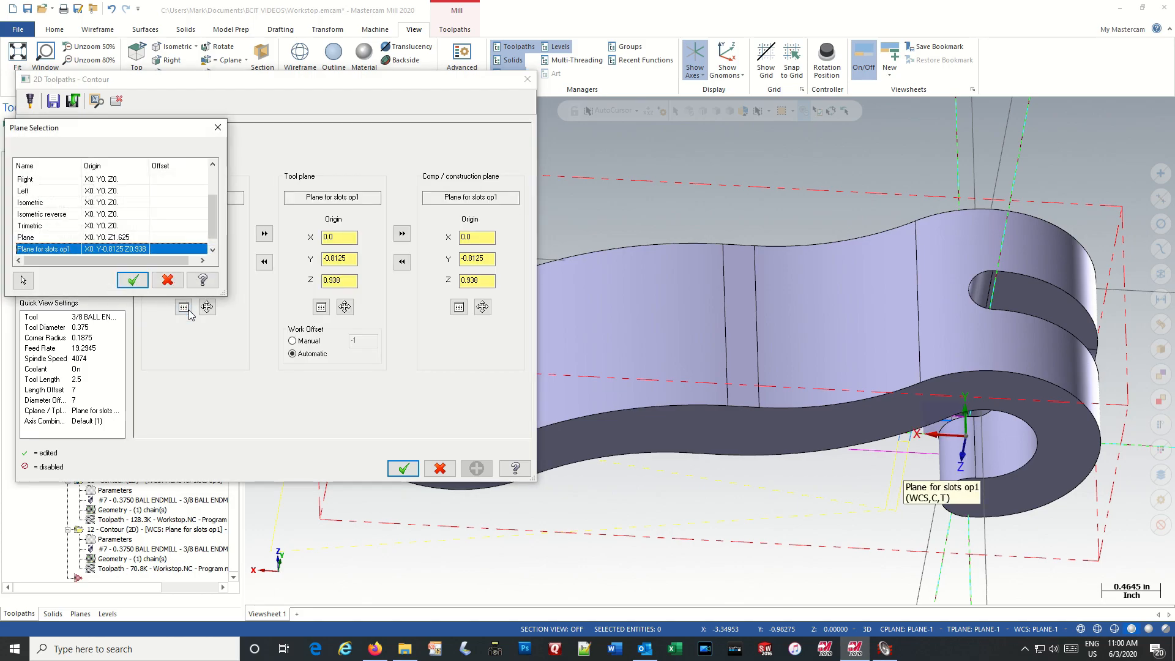
pyautogui.moveTo(218, 226); pyautogui.dragTo(217, 235)
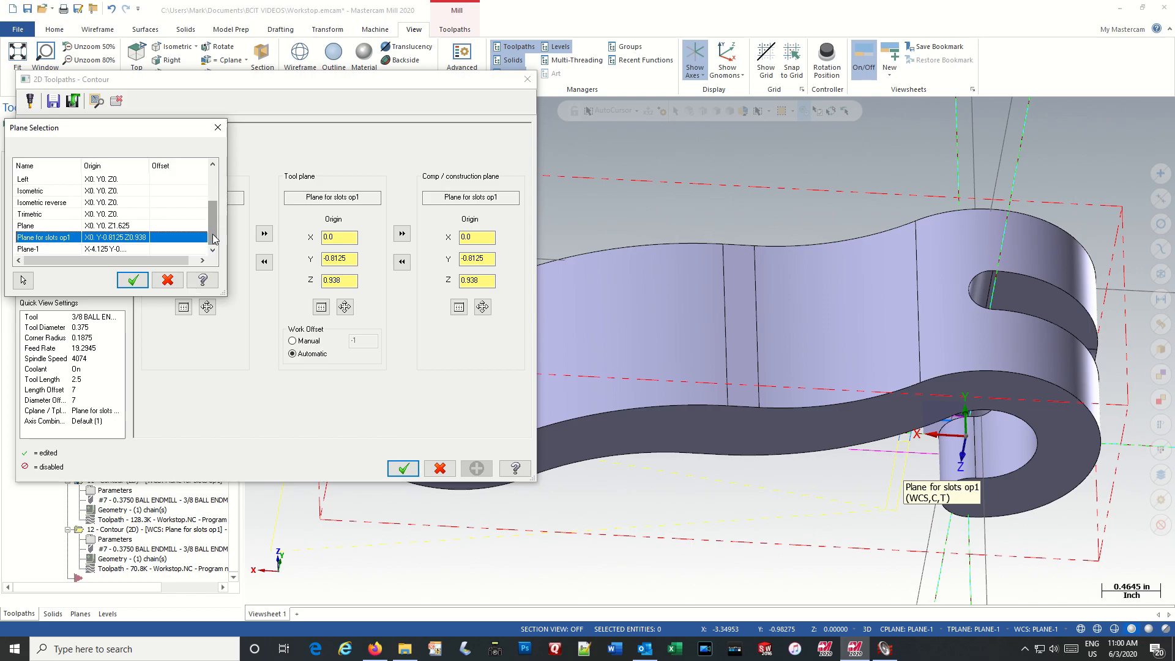
pyautogui.click(174, 280)
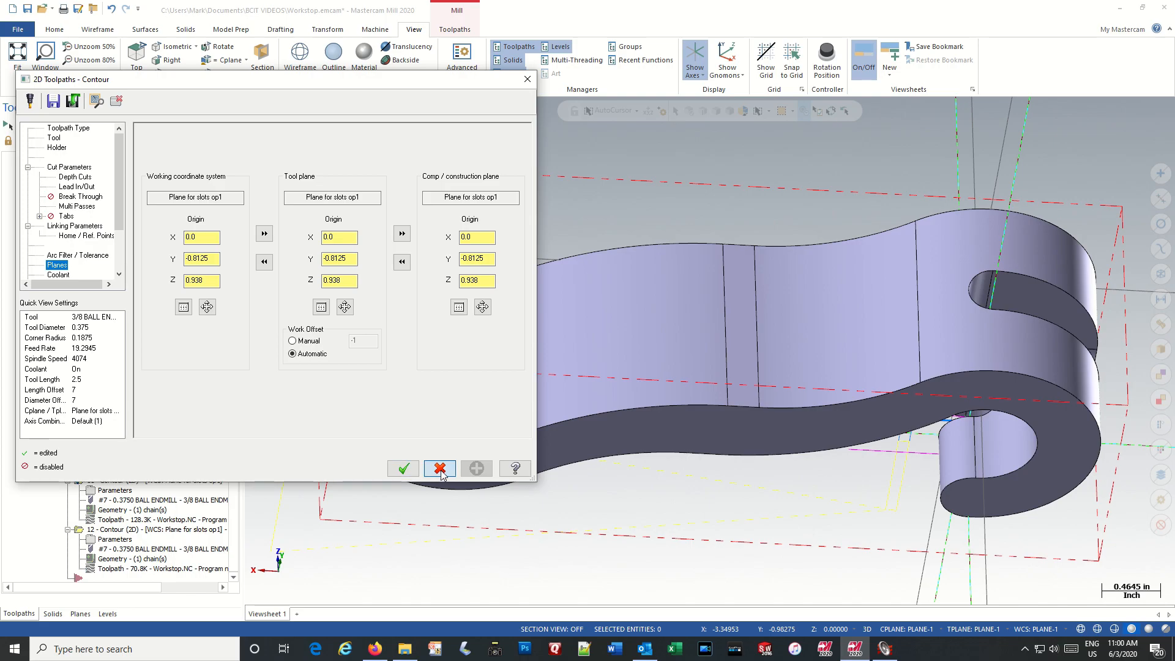
pyautogui.click(403, 469)
# Rename the plane Plane-1 as "Plane for slots op2"
pyautogui.click(79, 614)
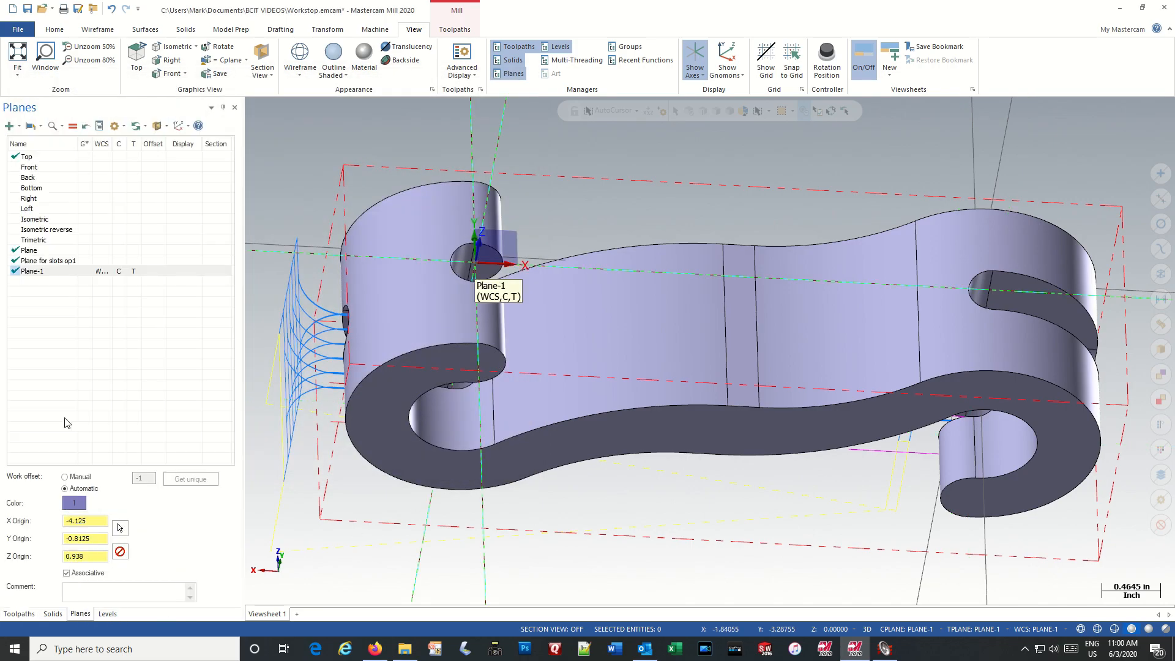
pyautogui.click(37, 272)
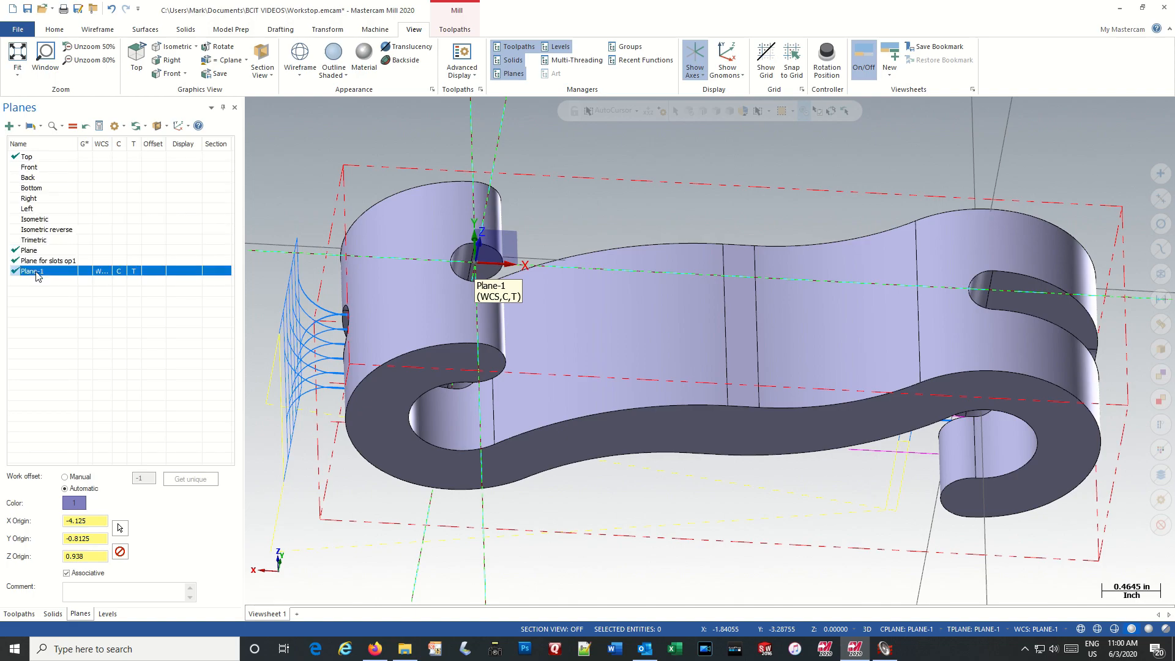
pyautogui.rightClick(35, 276)
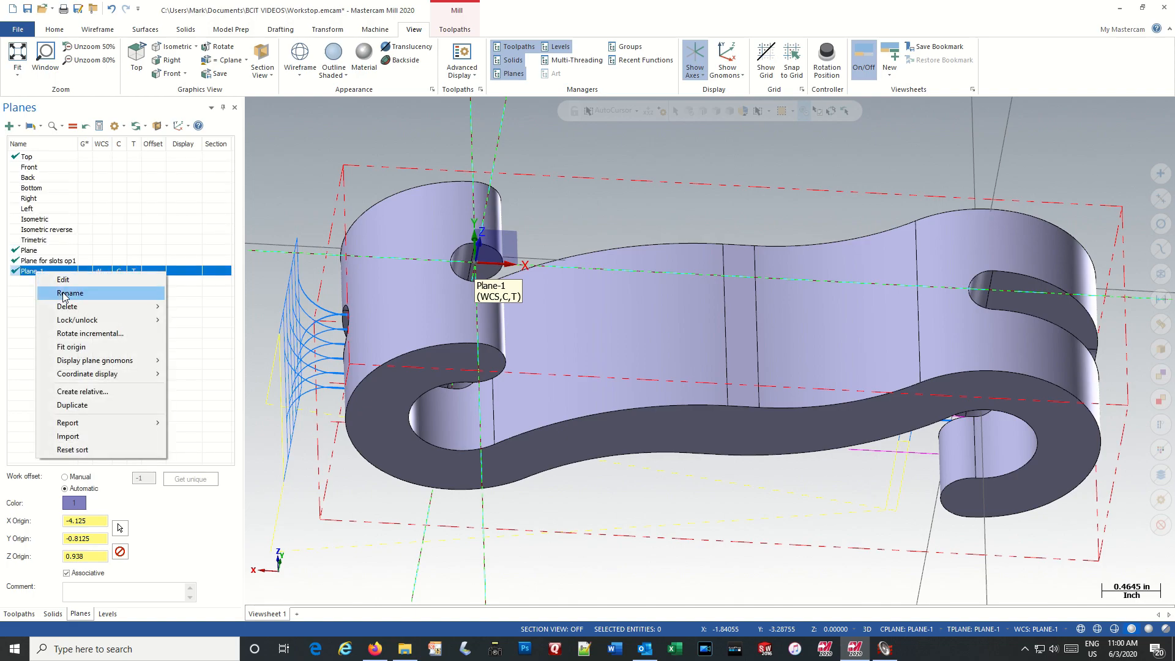
pyautogui.click(65, 295)
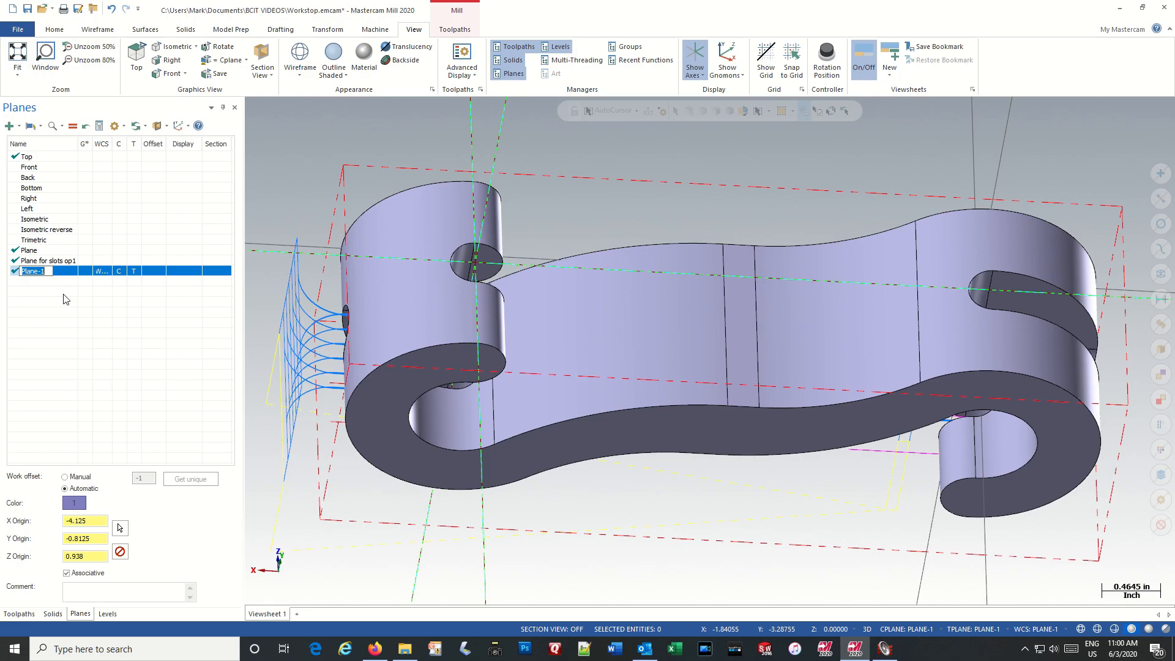
pyautogui.write('Plane')
pyautogui.press('Return')
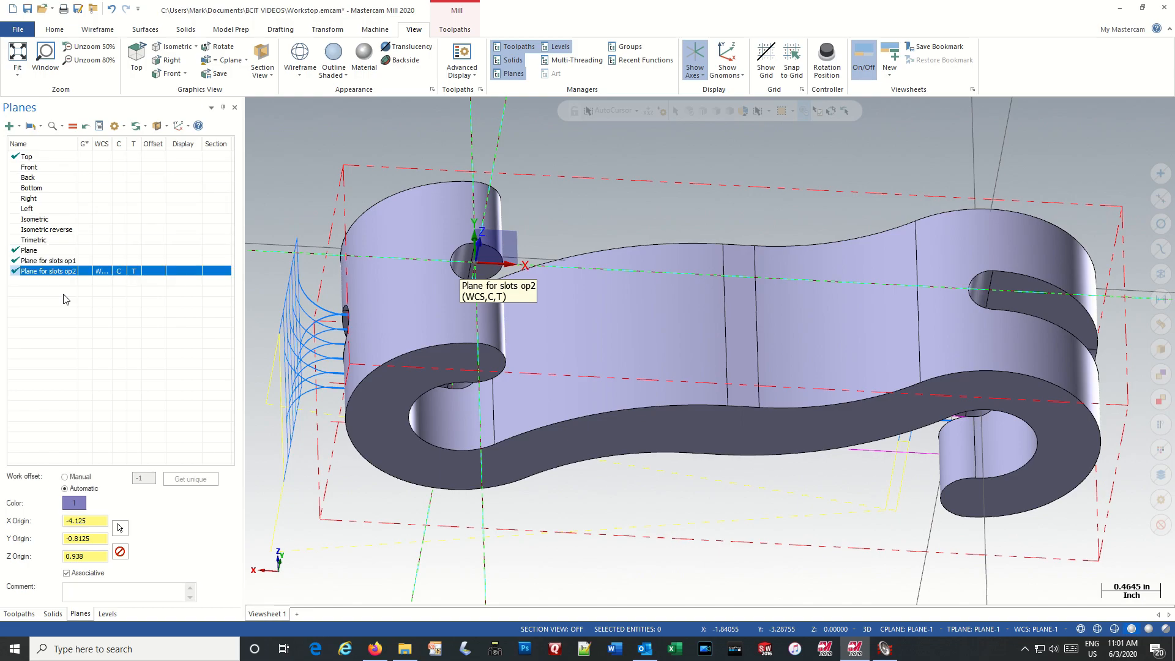
# Set the working coordinate system, tool plane and construction plane of contour operation 11 to "Plane for slots op2"
pyautogui.click(19, 614)
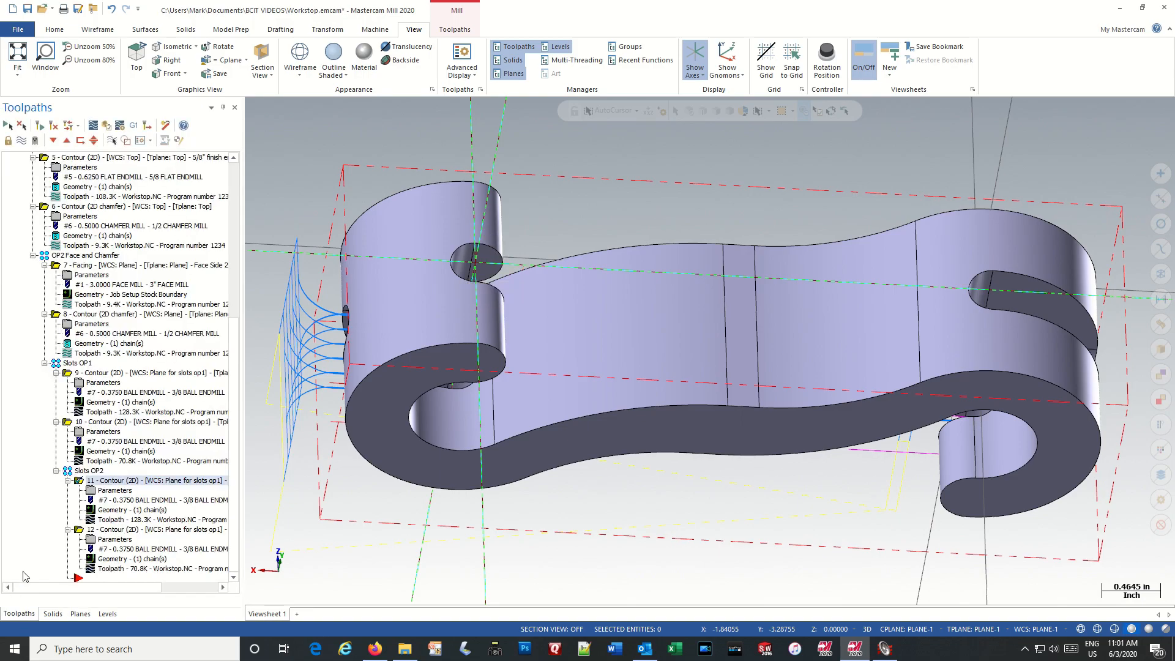
pyautogui.click(107, 491)
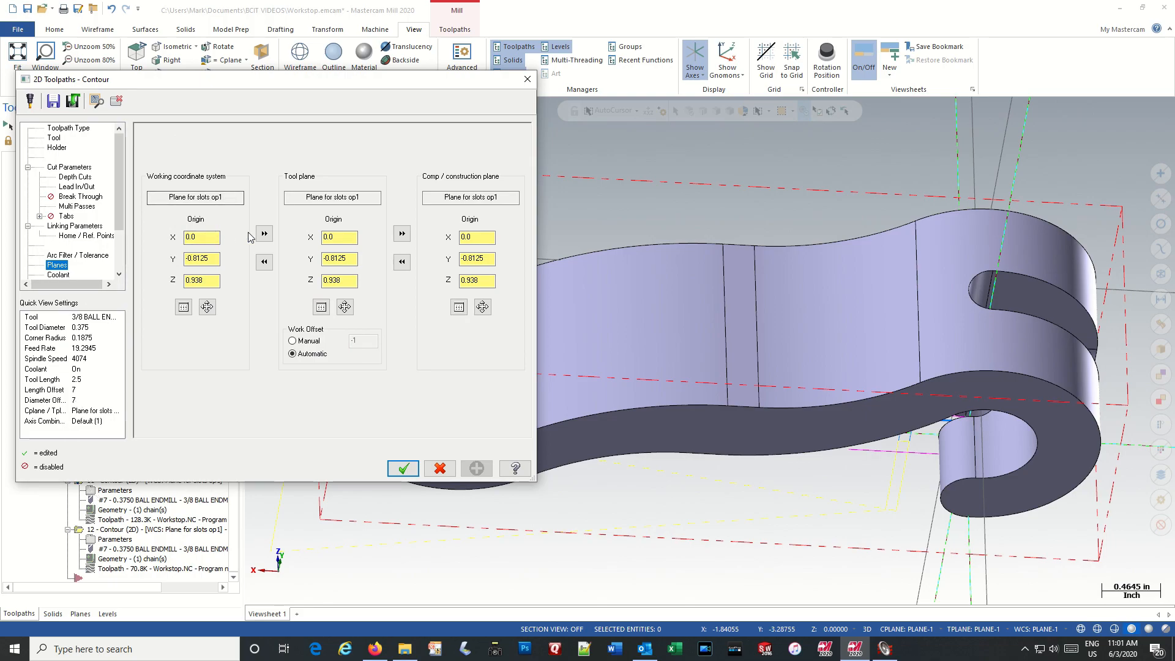
pyautogui.click(184, 307)
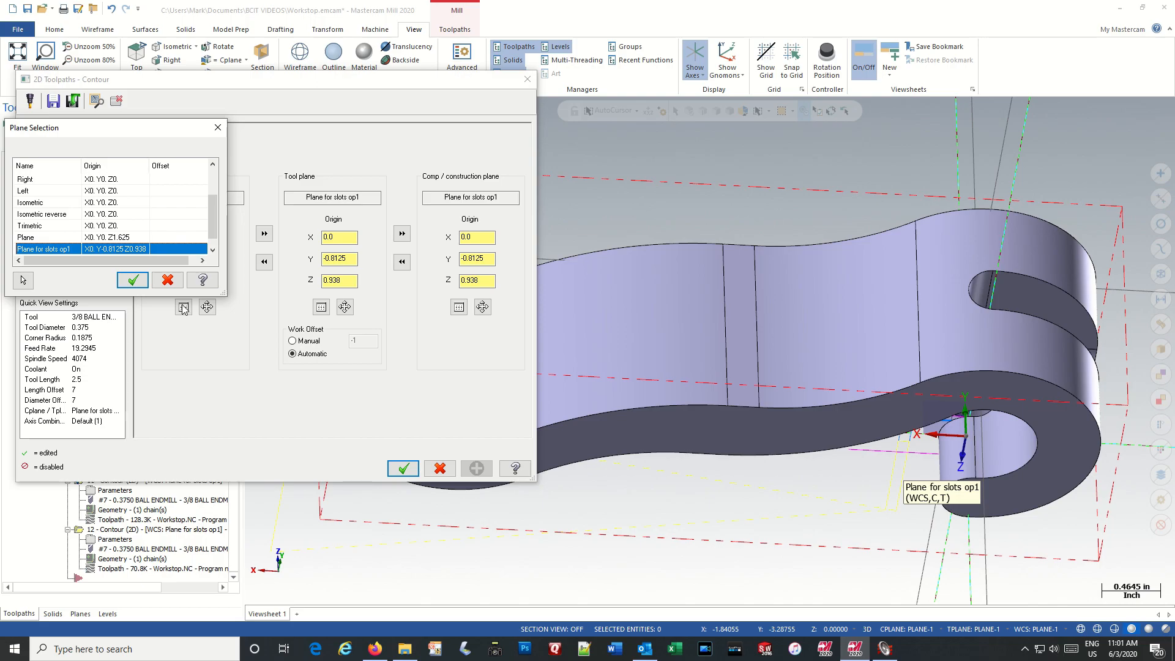
pyautogui.click(71, 249)
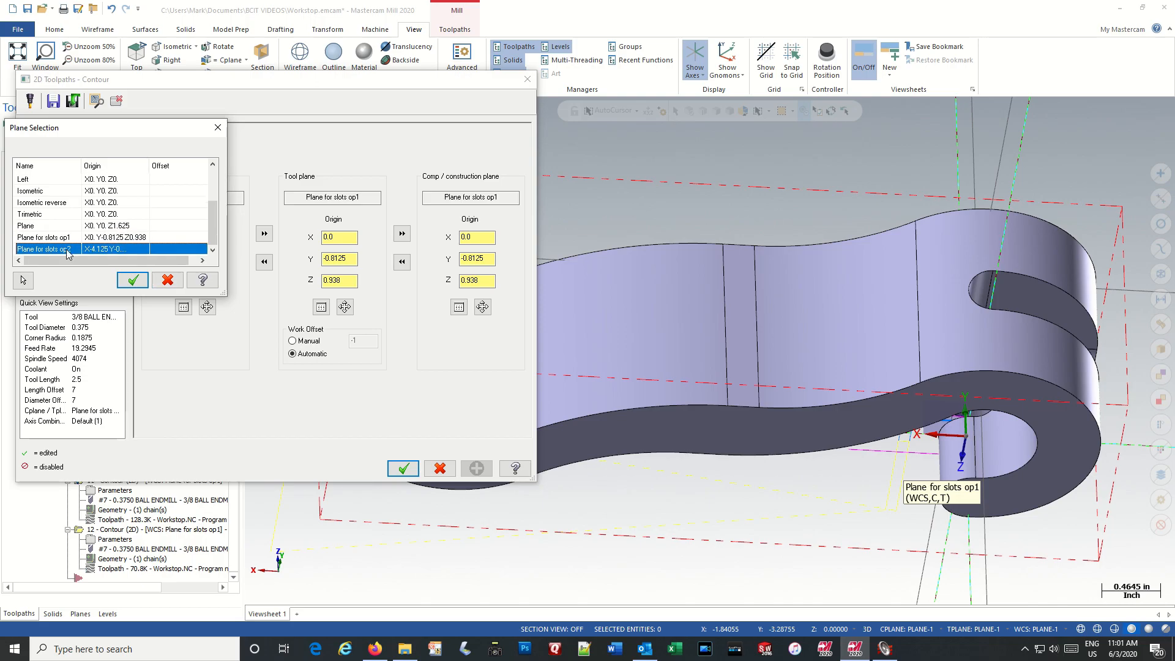
pyautogui.click(144, 282)
pyautogui.click(264, 234)
pyautogui.click(401, 233)
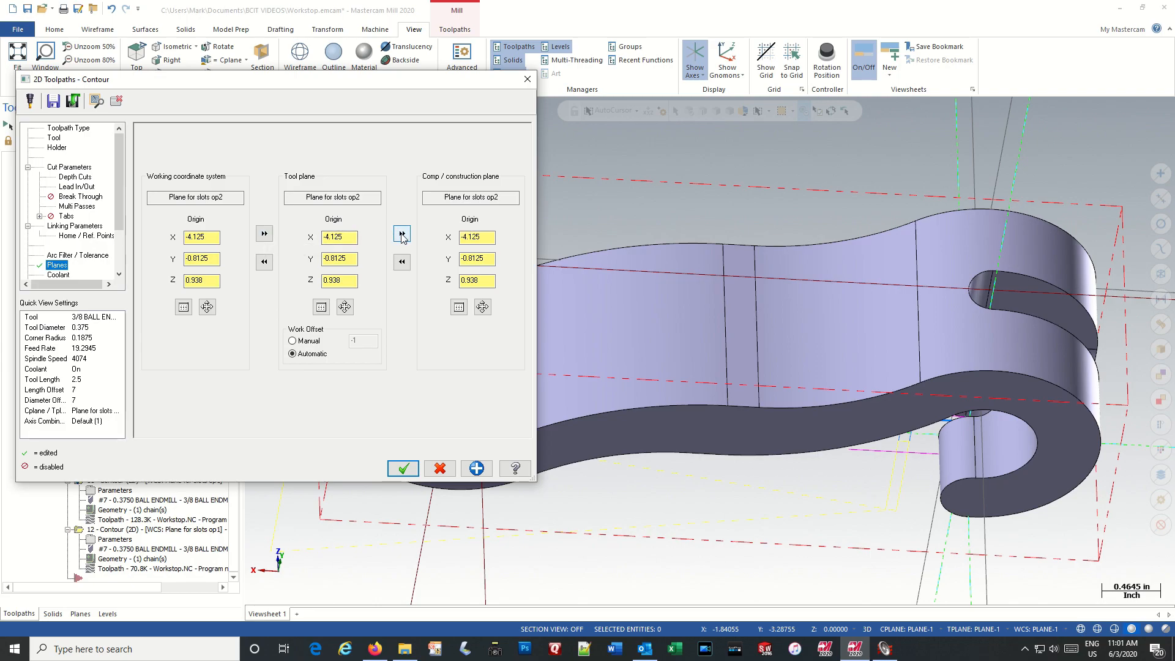
pyautogui.click(403, 468)
# Assign "Plane for slots op2" to contour operation 12 as its working coordinate system, tool plane and construction plane
pyautogui.click(92, 540)
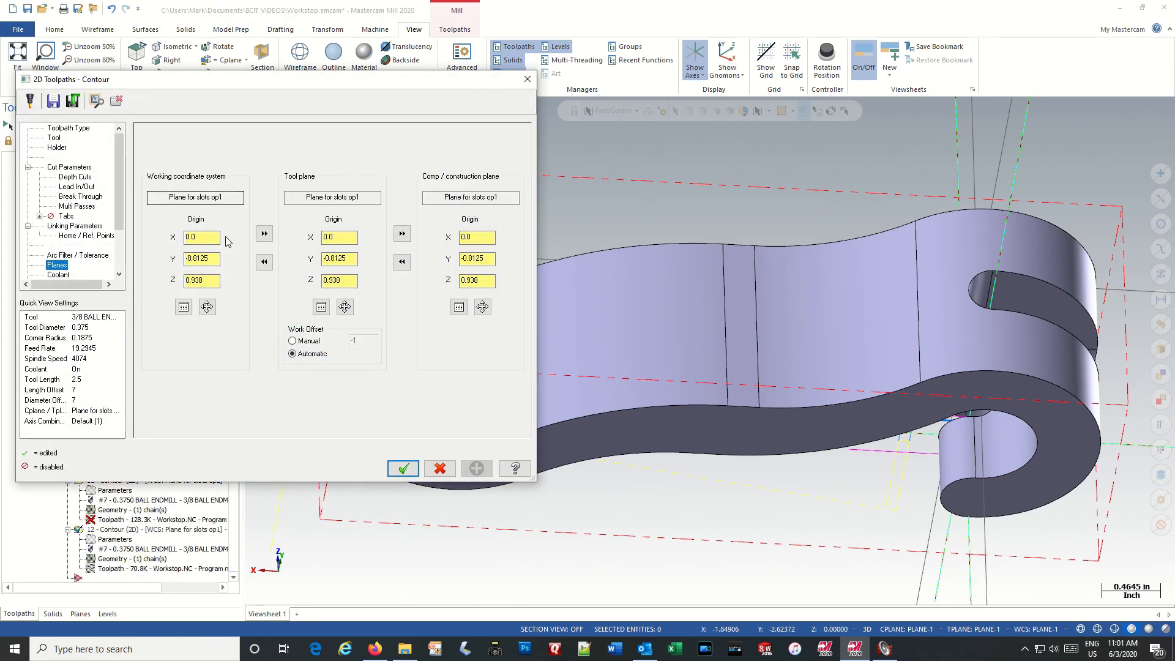
pyautogui.click(183, 307)
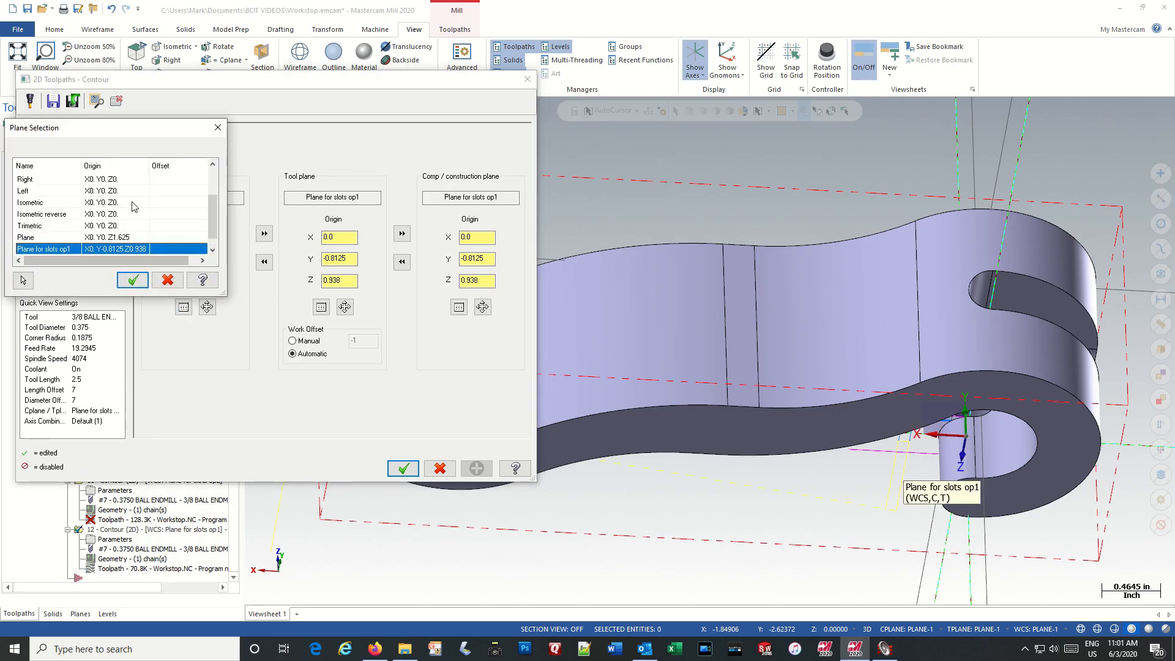
pyautogui.click(98, 249)
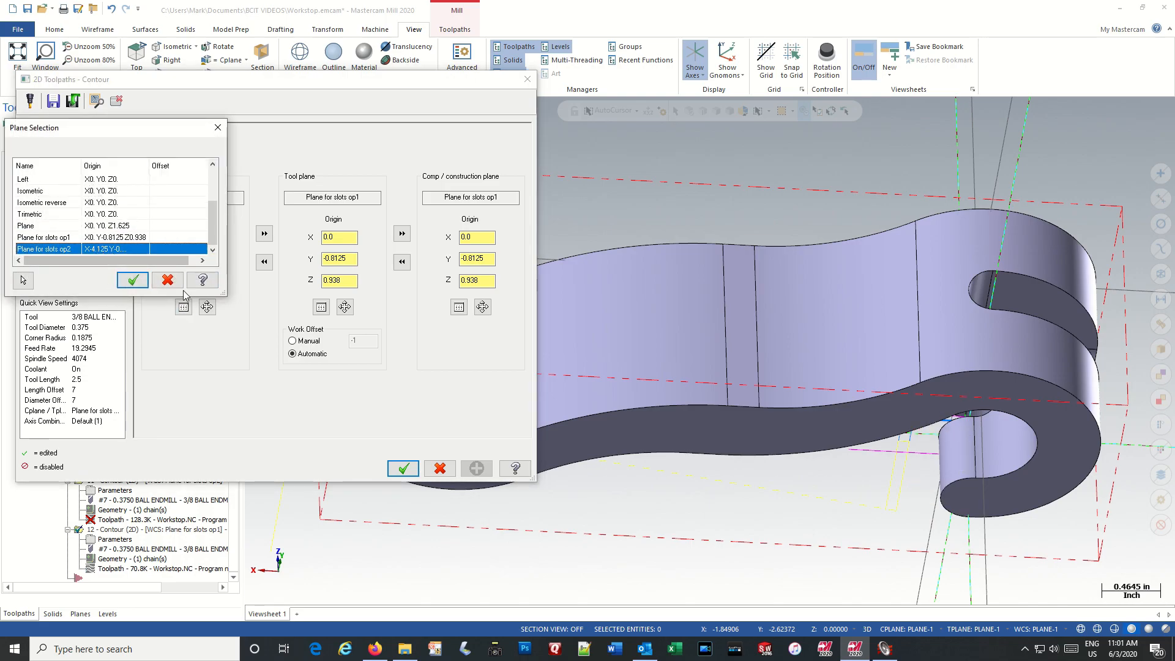
pyautogui.click(132, 280)
pyautogui.click(264, 234)
pyautogui.click(402, 234)
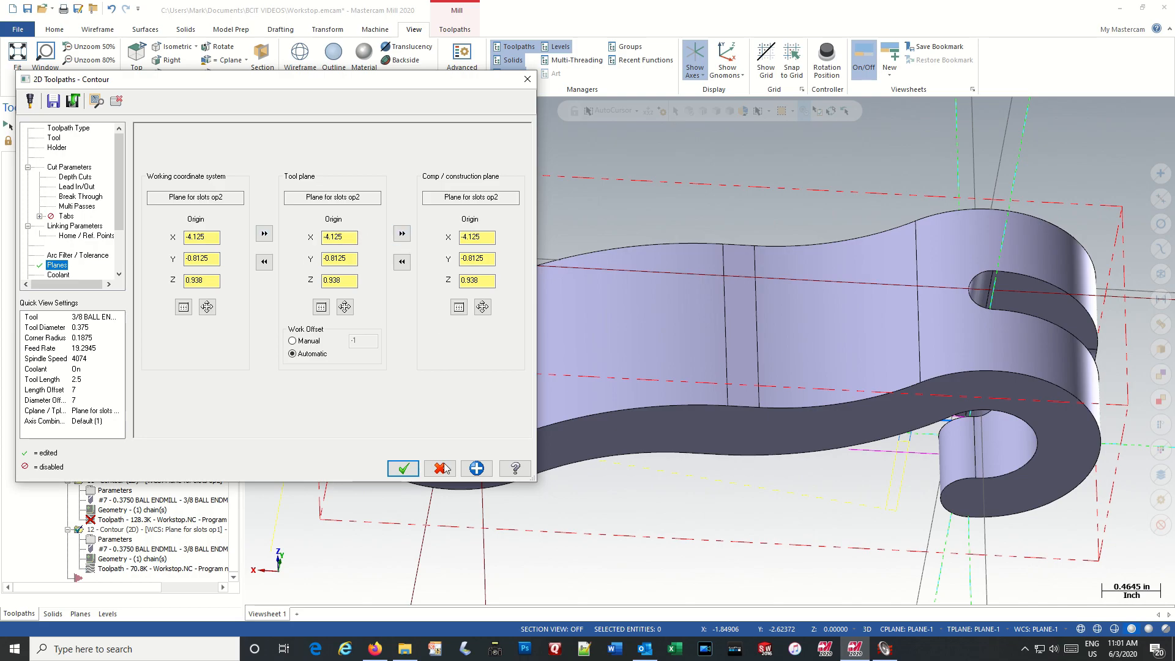
pyautogui.click(402, 469)
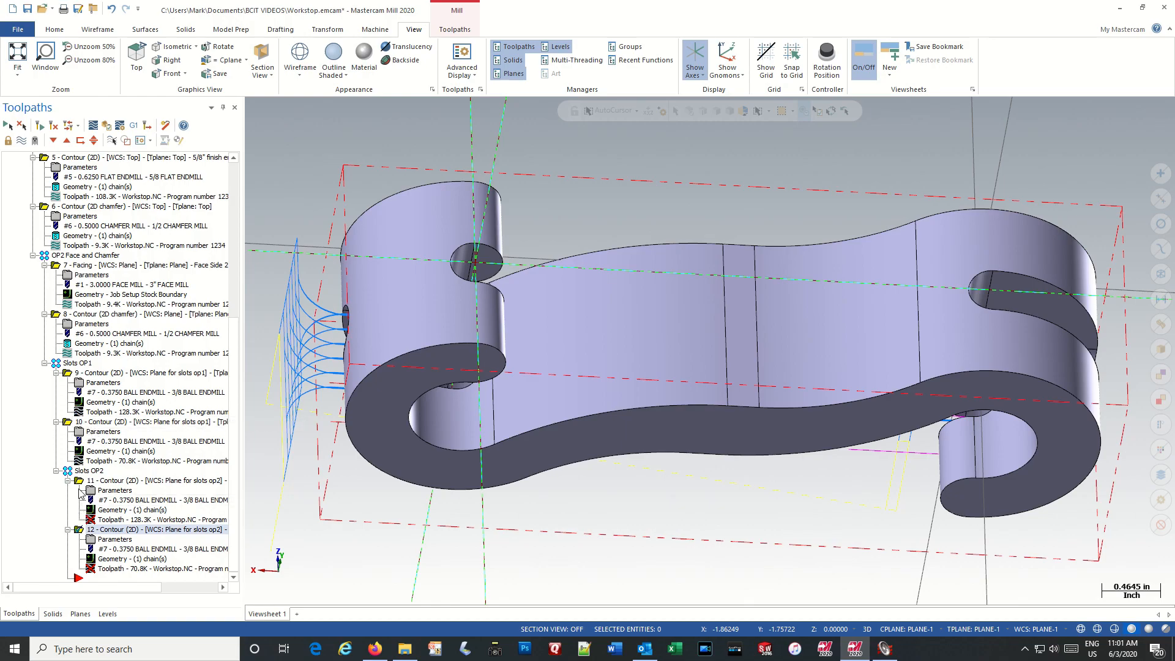
# Regenerate contour operations 11 and 12 in the Slots OP2 group and inspect their toolpaths on the part
pyautogui.click(98, 481)
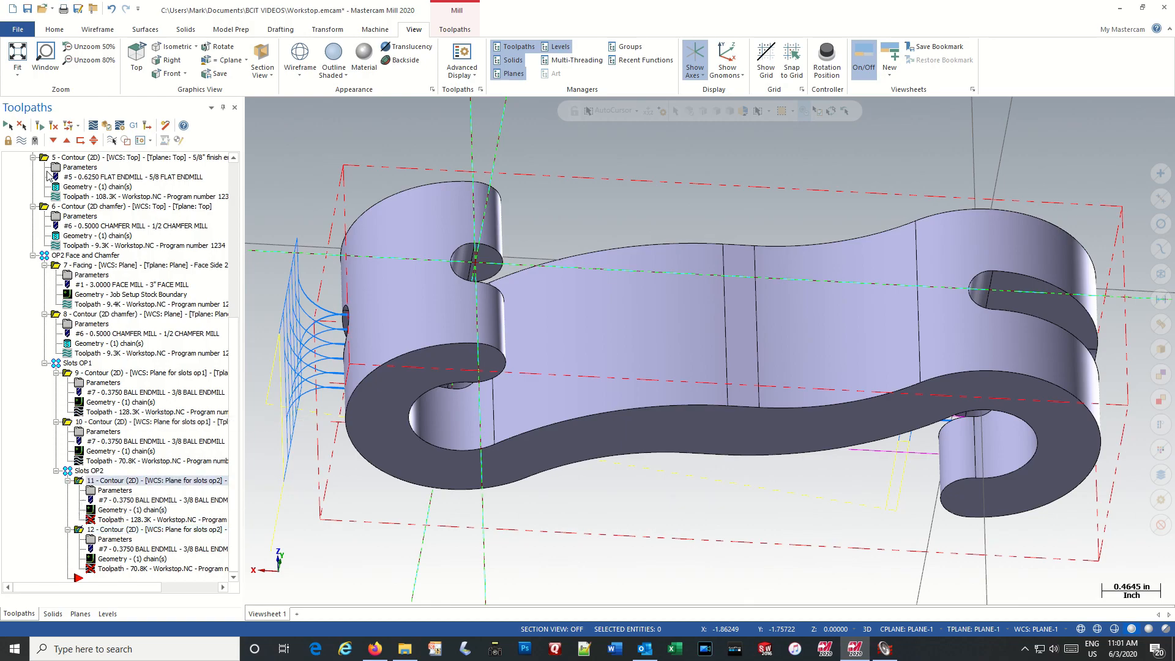
pyautogui.click(39, 126)
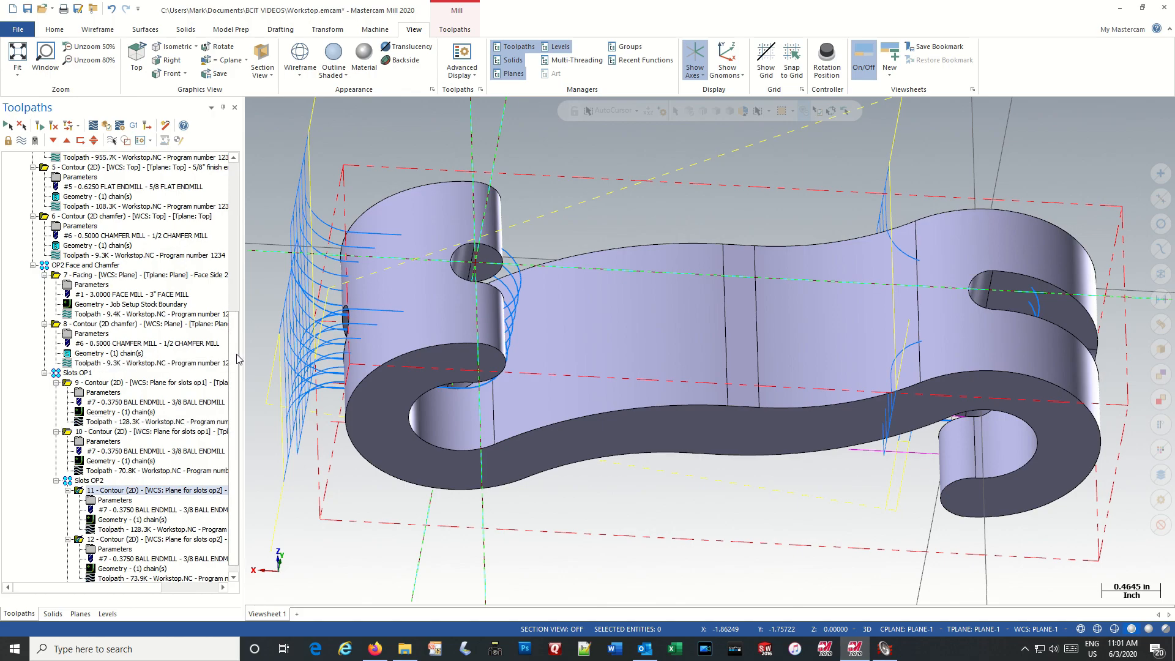
pyautogui.scroll(-1, 238, 378)
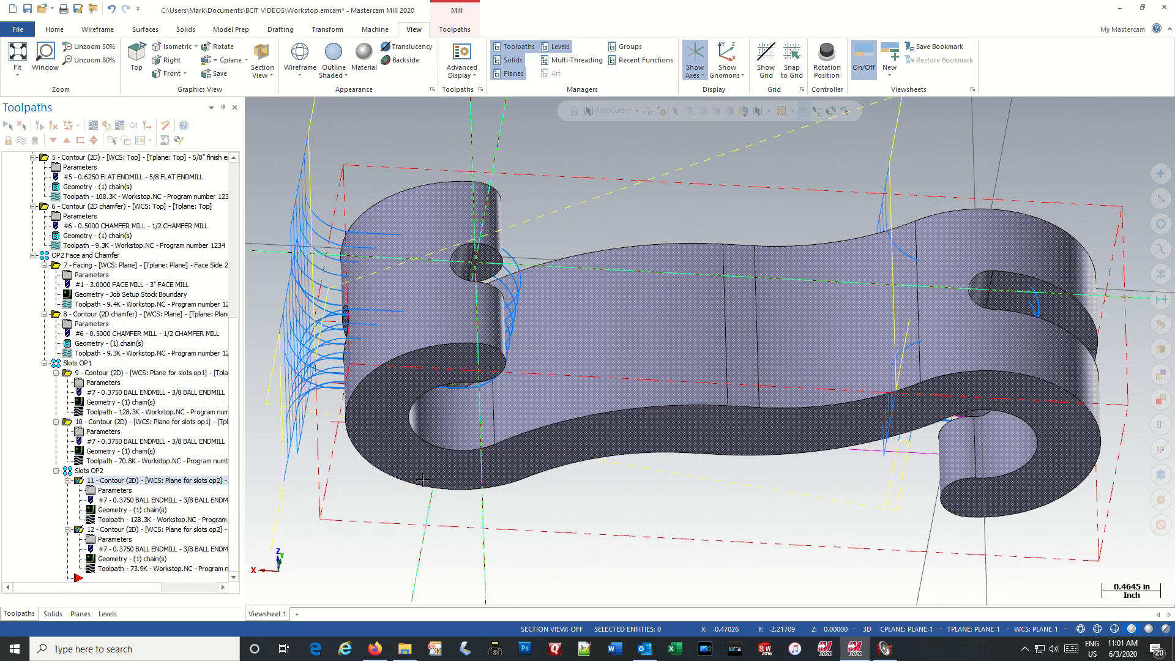
pyautogui.scroll(-3, 422, 480)
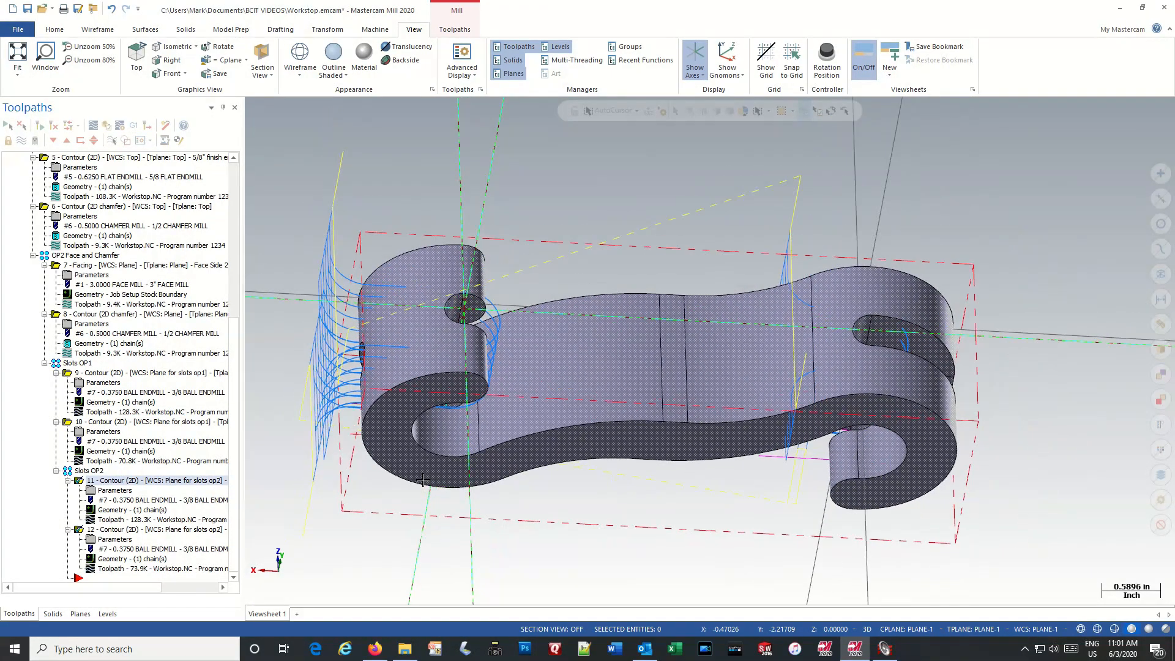
pyautogui.moveTo(433, 500)
pyautogui.mouseDown(button='middle')
pyautogui.moveTo(438, 433)
pyautogui.moveTo(419, 476)
pyautogui.mouseUp(button='middle')
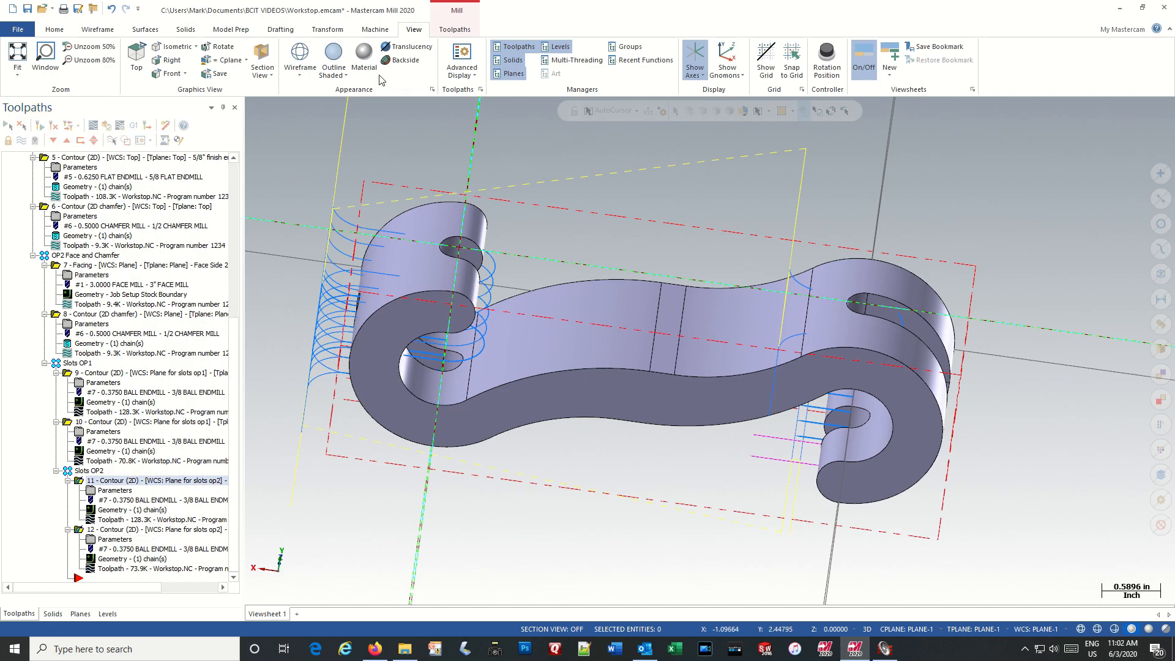
pyautogui.click(328, 31)
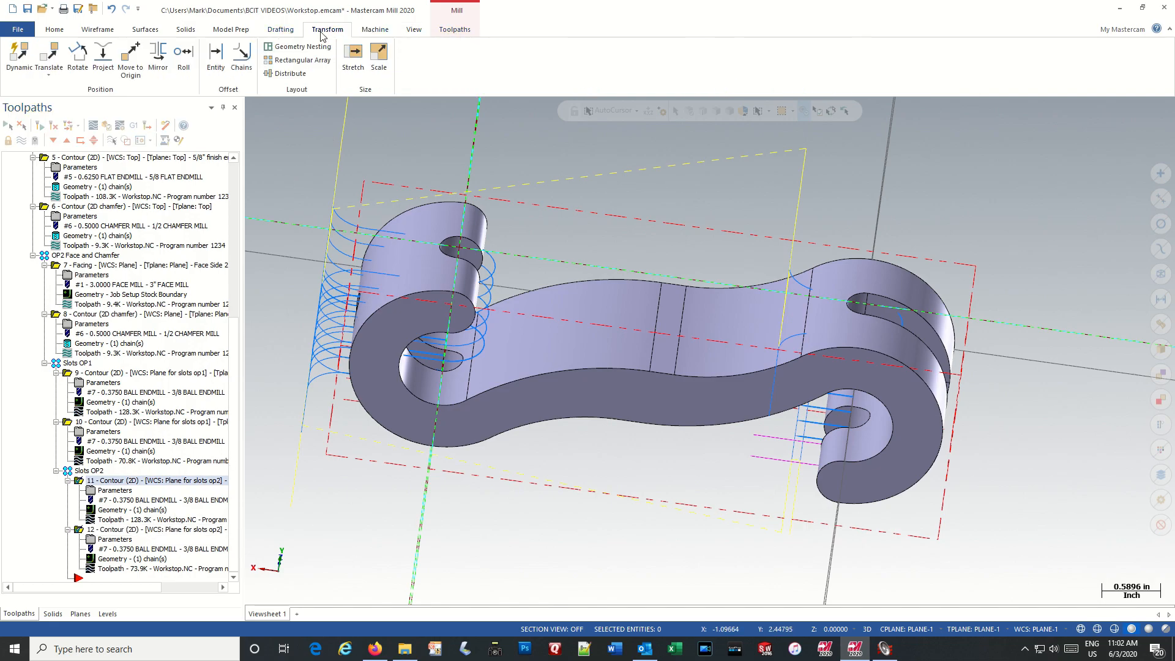
pyautogui.click(45, 58)
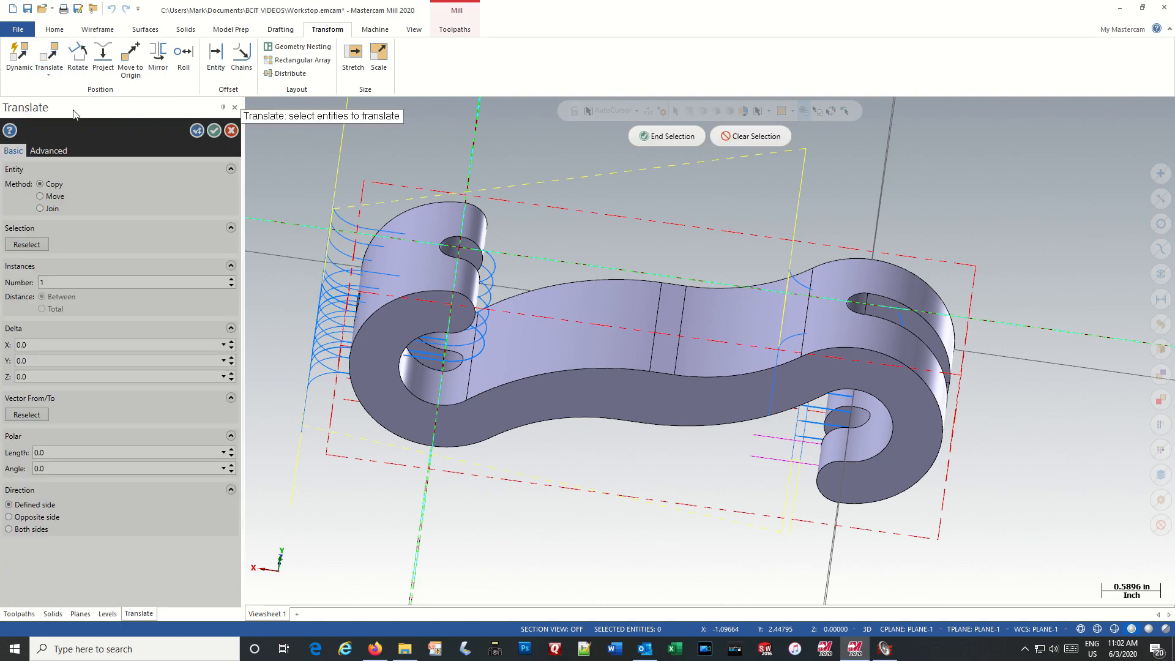
pyautogui.moveTo(564, 525); pyautogui.dragTo(352, 326, button='middle')
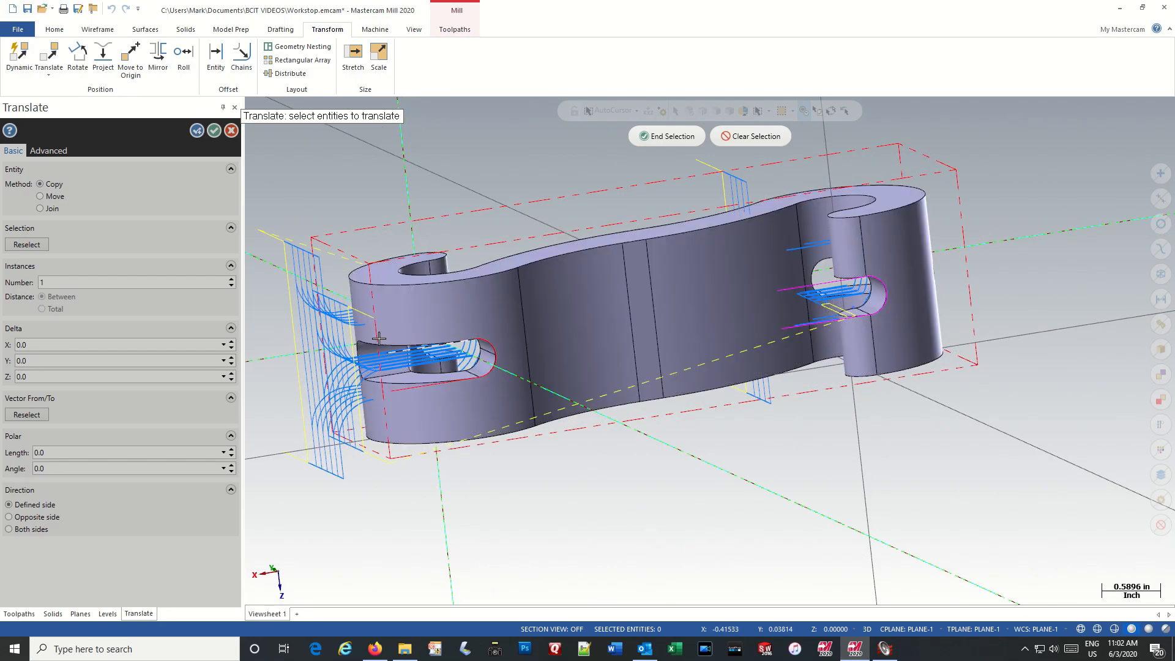
pyautogui.moveTo(349, 324); pyautogui.dragTo(661, 399)
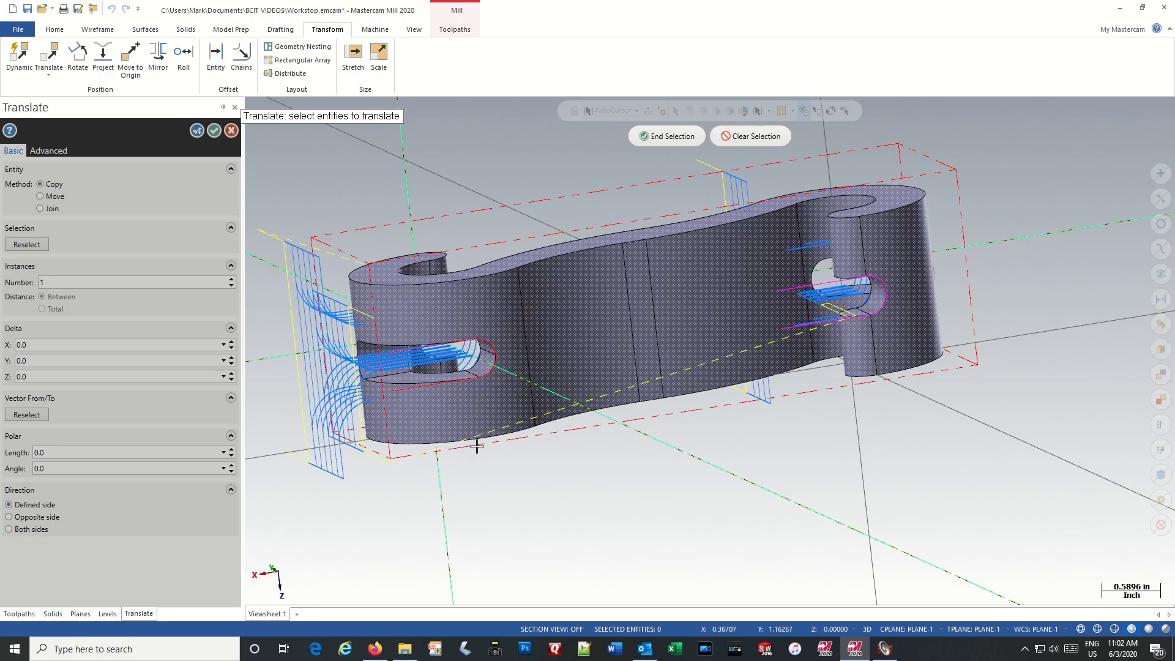
pyautogui.click(231, 131)
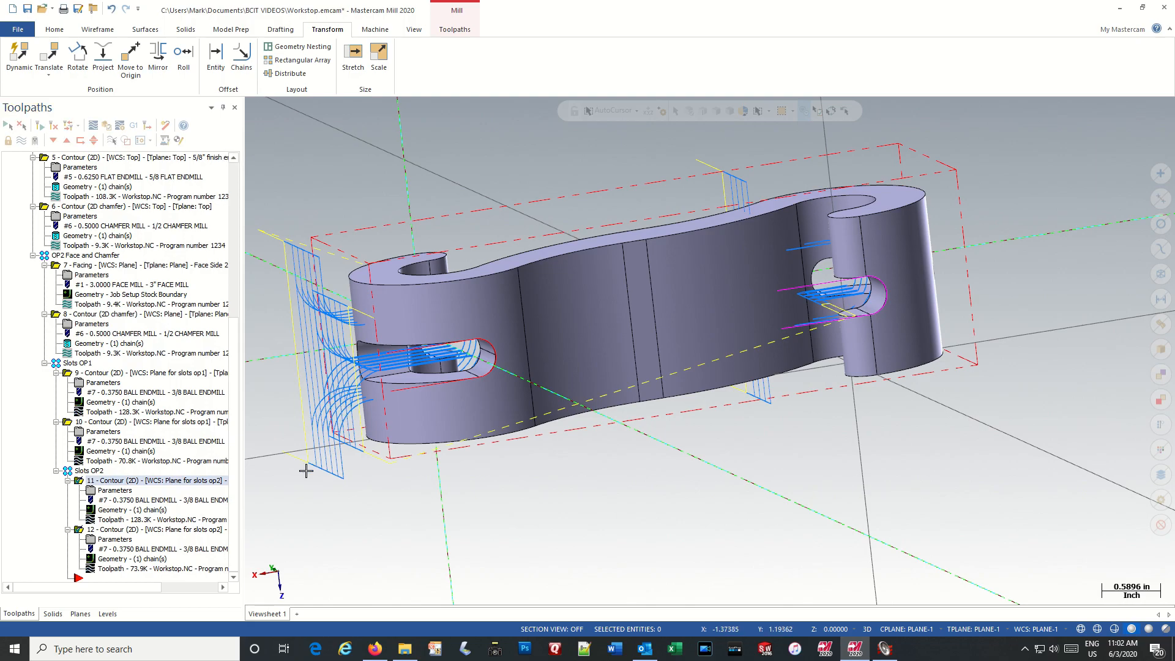
# Start a Translate copy with one instance and select the wireframe profiles of both slots as the entities
pyautogui.moveTo(289, 471); pyautogui.dragTo(271, 456, button='middle')
pyautogui.scroll(1, 271, 456)
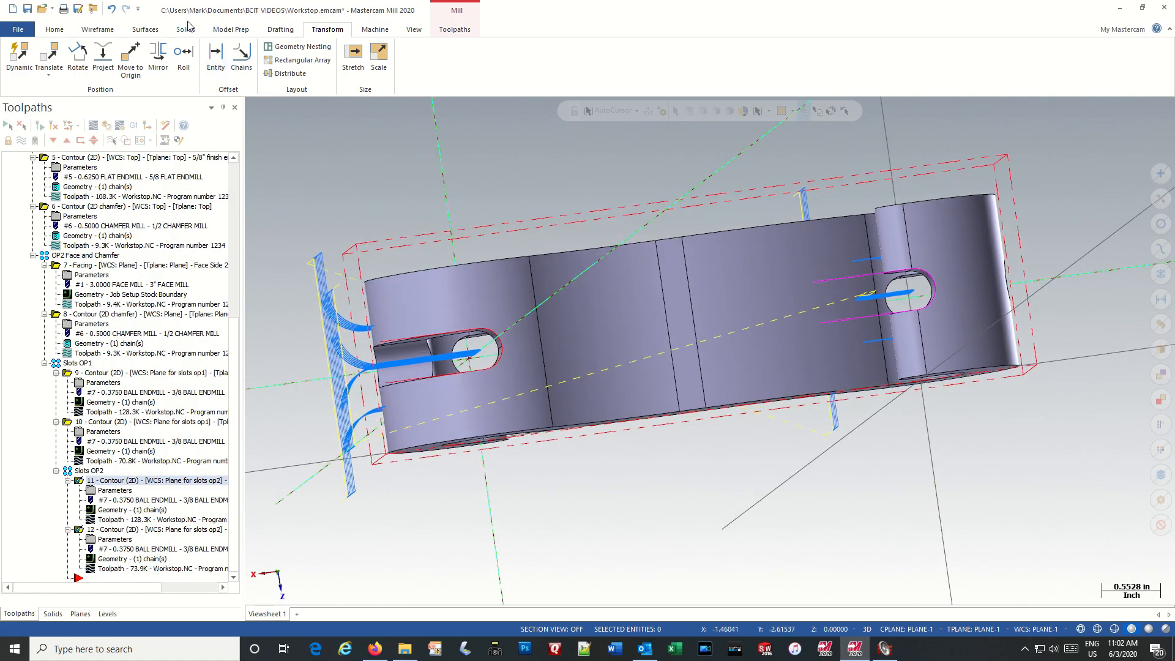
pyautogui.click(53, 56)
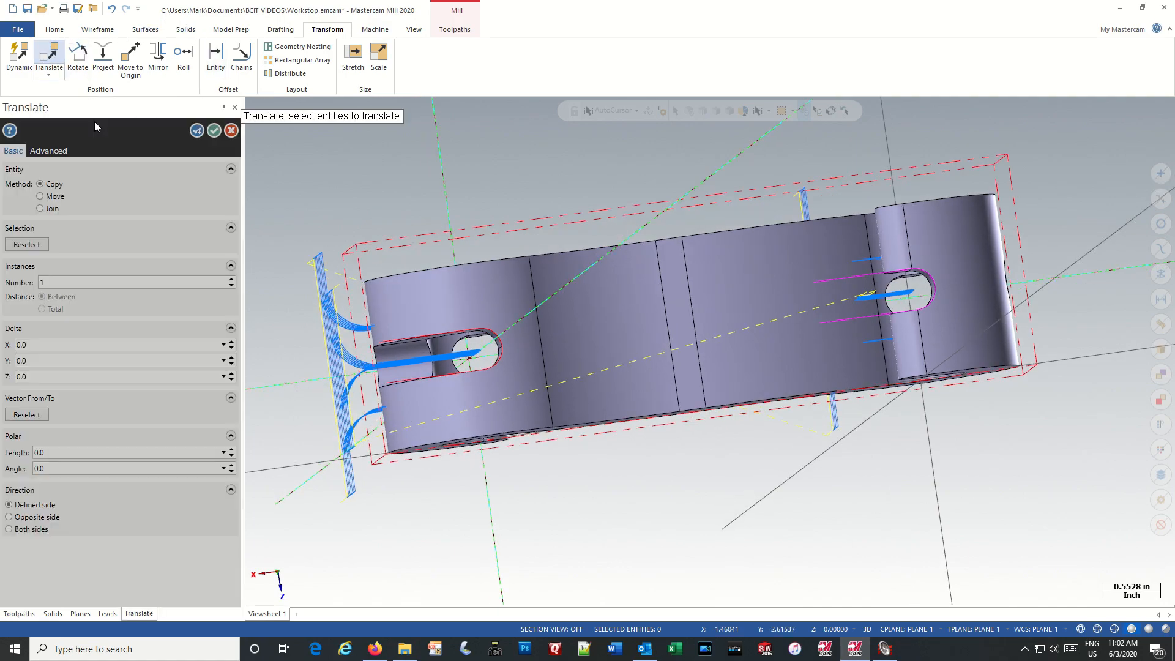
pyautogui.moveTo(333, 219); pyautogui.dragTo(962, 418)
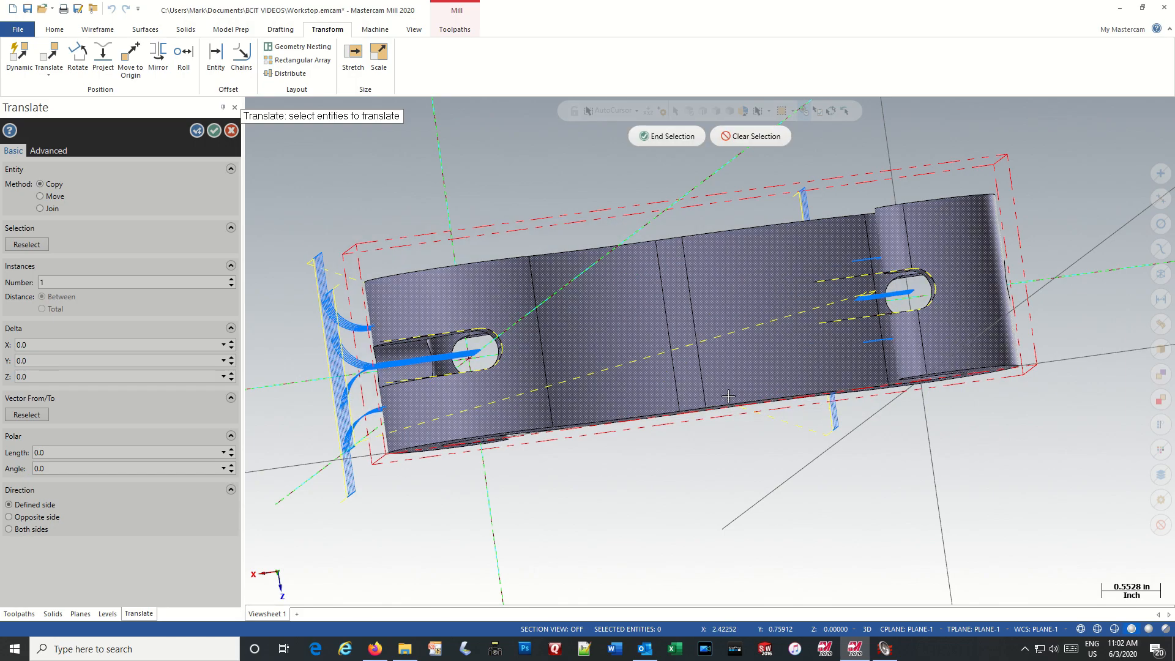
pyautogui.click(665, 136)
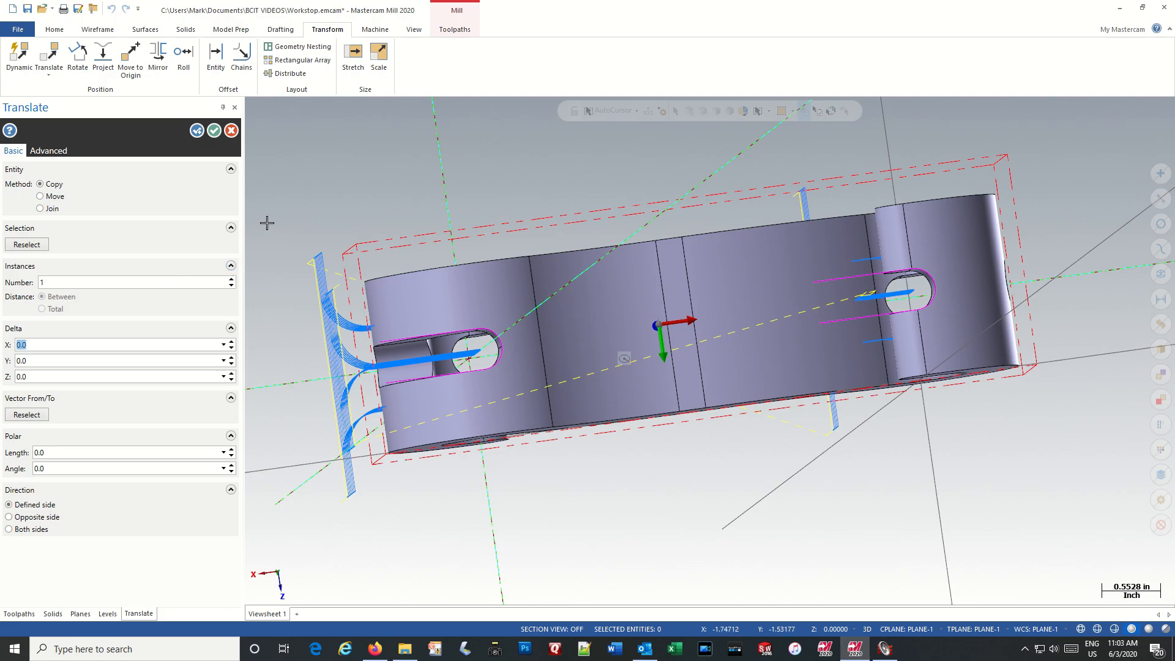
# Define the copy vector from the slot's end-arc centre to the matching point on the part's opposite side, 1.876 in along Z
pyautogui.moveTo(281, 224); pyautogui.dragTo(276, 322, button='middle')
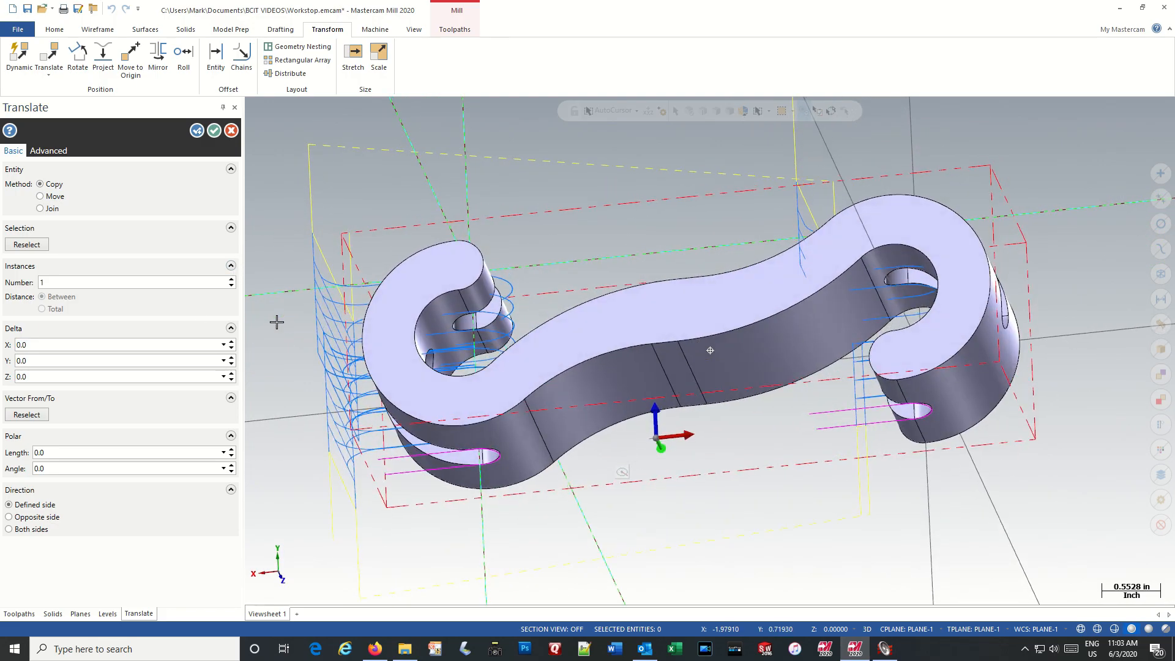
pyautogui.scroll(1, 281, 321)
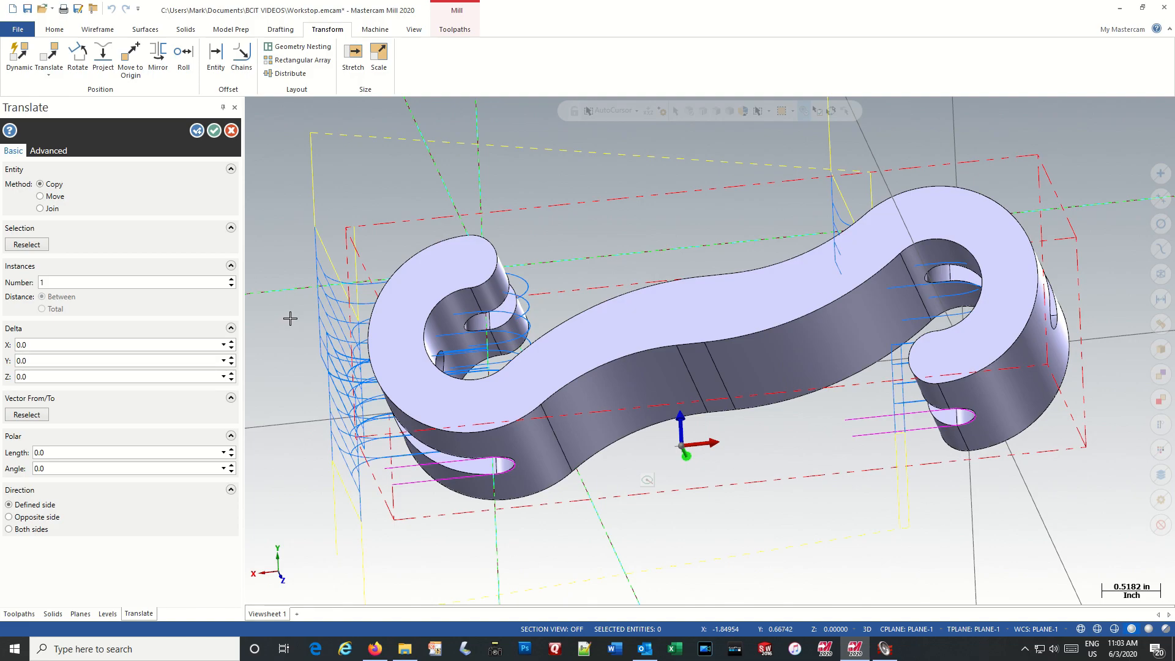
pyautogui.click(34, 418)
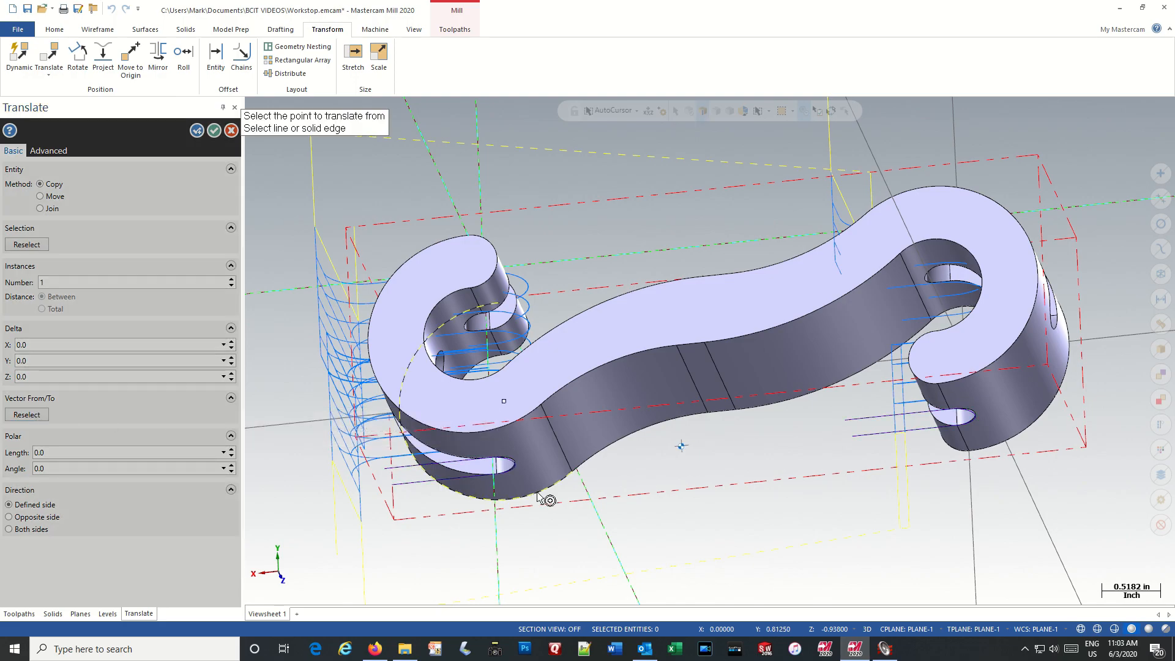
pyautogui.click(498, 472)
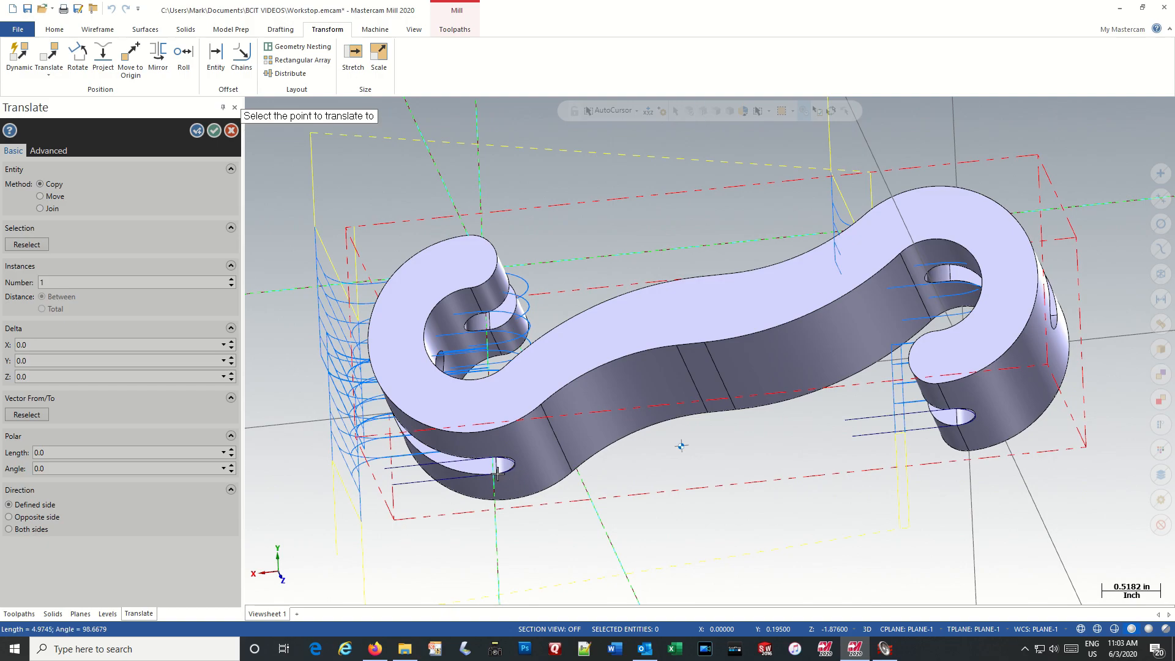
pyautogui.moveTo(539, 248); pyautogui.dragTo(556, 313, button='middle')
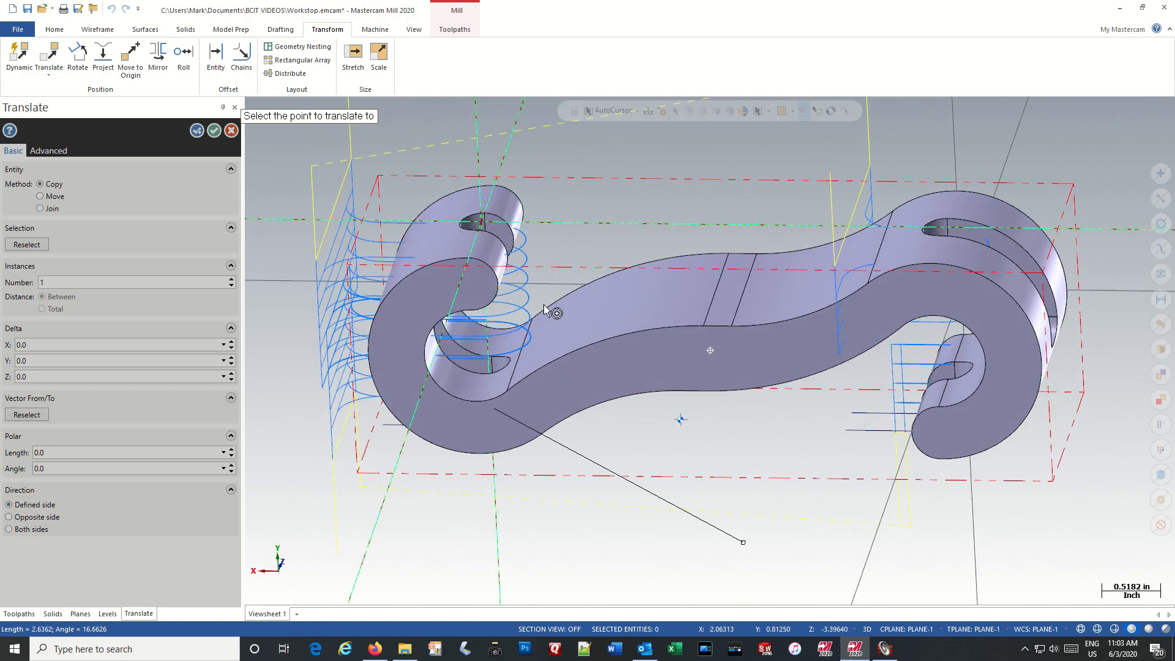
pyautogui.click(486, 222)
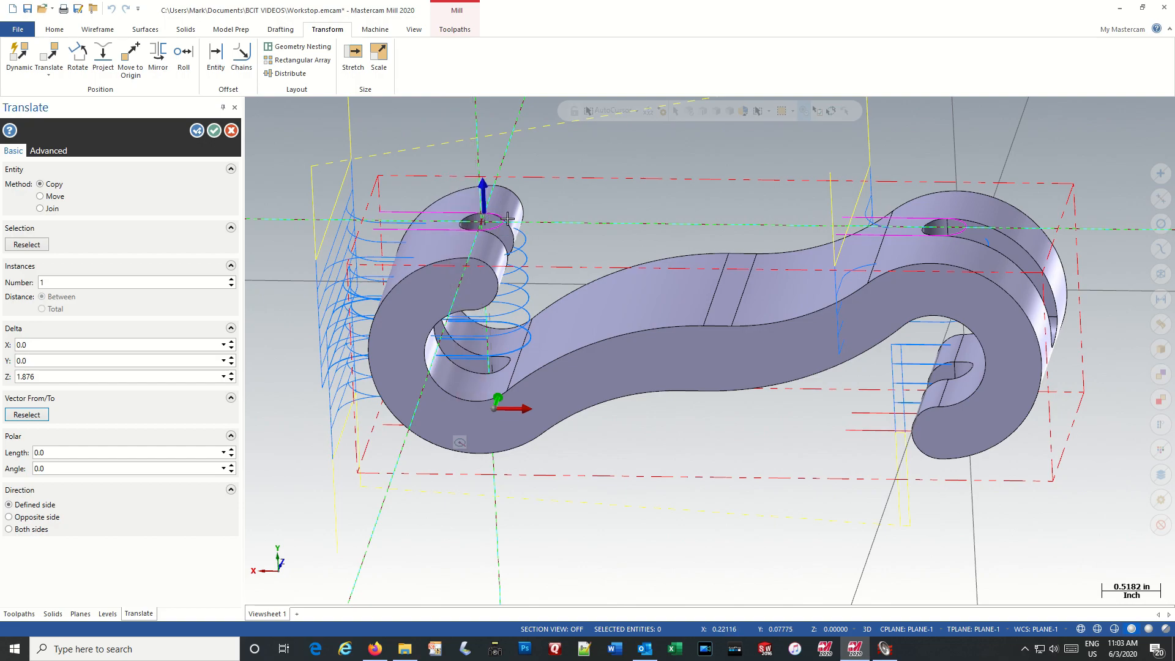
# Complete the Translate copy of both slot profiles onto the part's opposite side
pyautogui.click(214, 130)
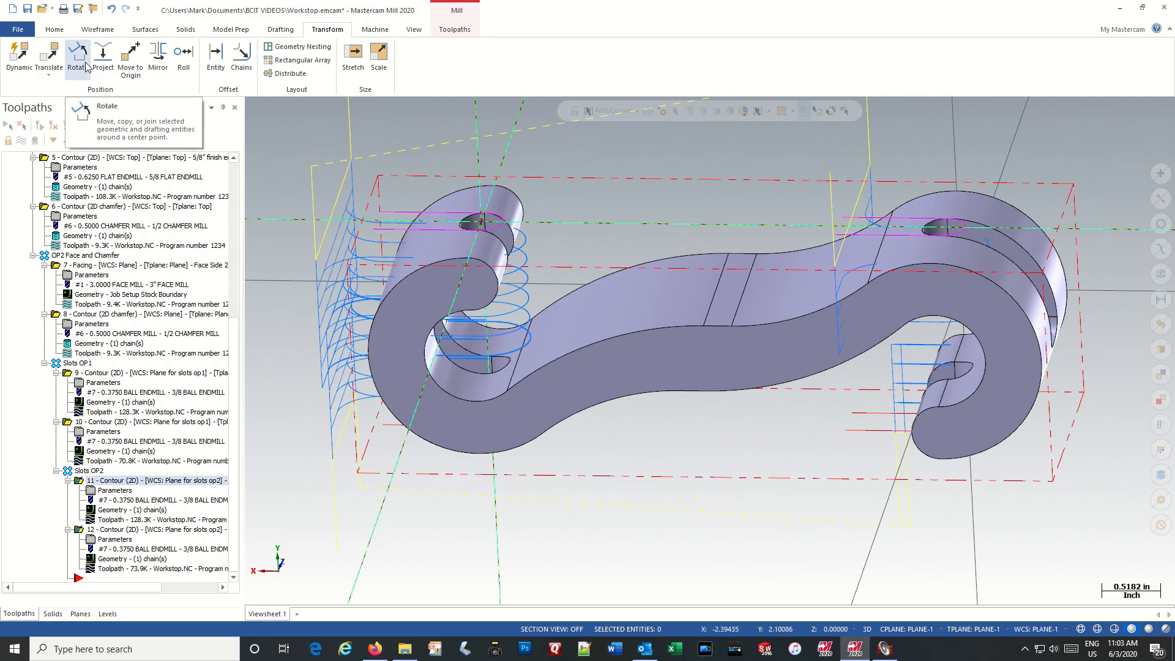
# Try to mirror the copied slot profile nearest the plane origin about the Y axis with the Move method
pyautogui.click(158, 58)
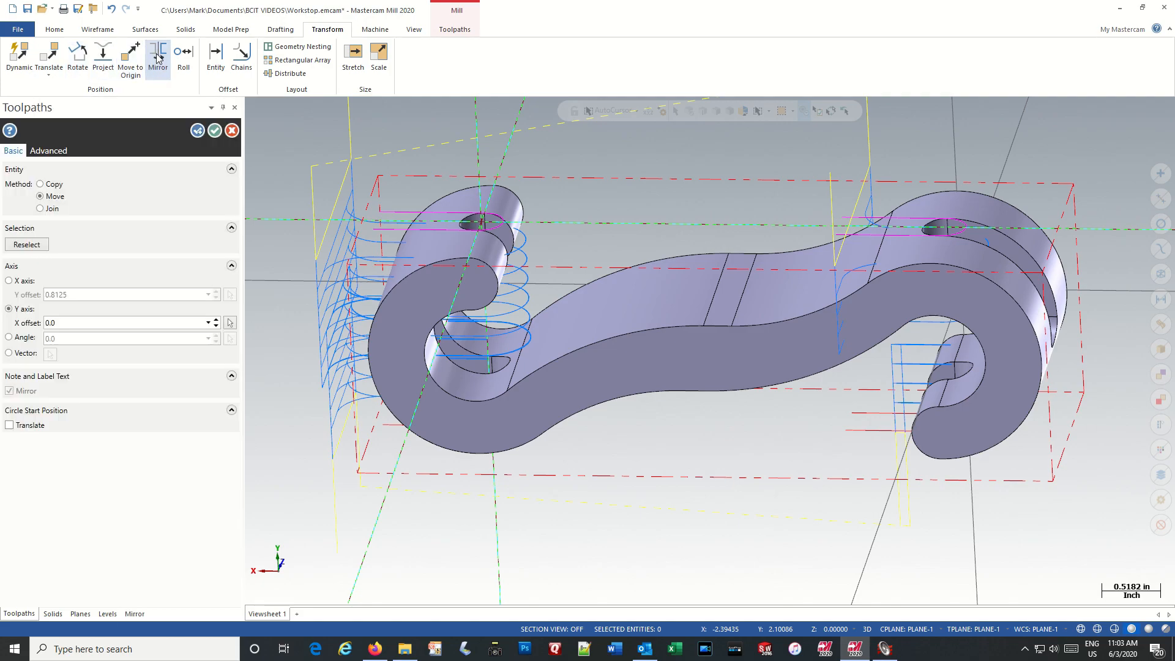
pyautogui.moveTo(363, 178); pyautogui.dragTo(551, 261)
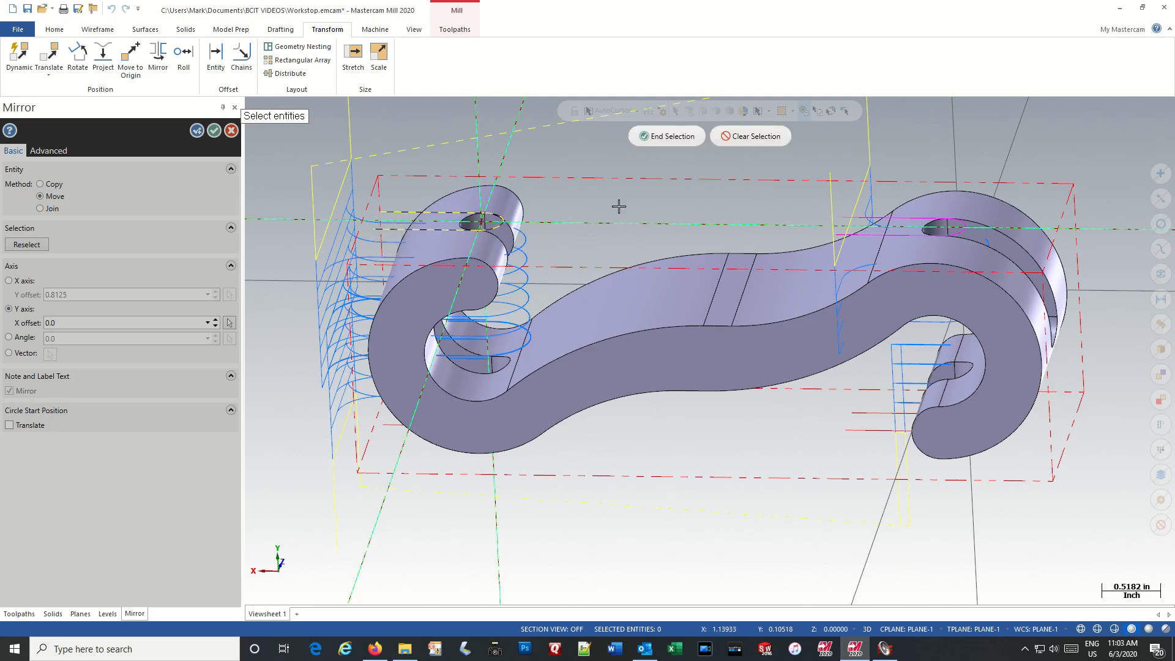
pyautogui.click(674, 138)
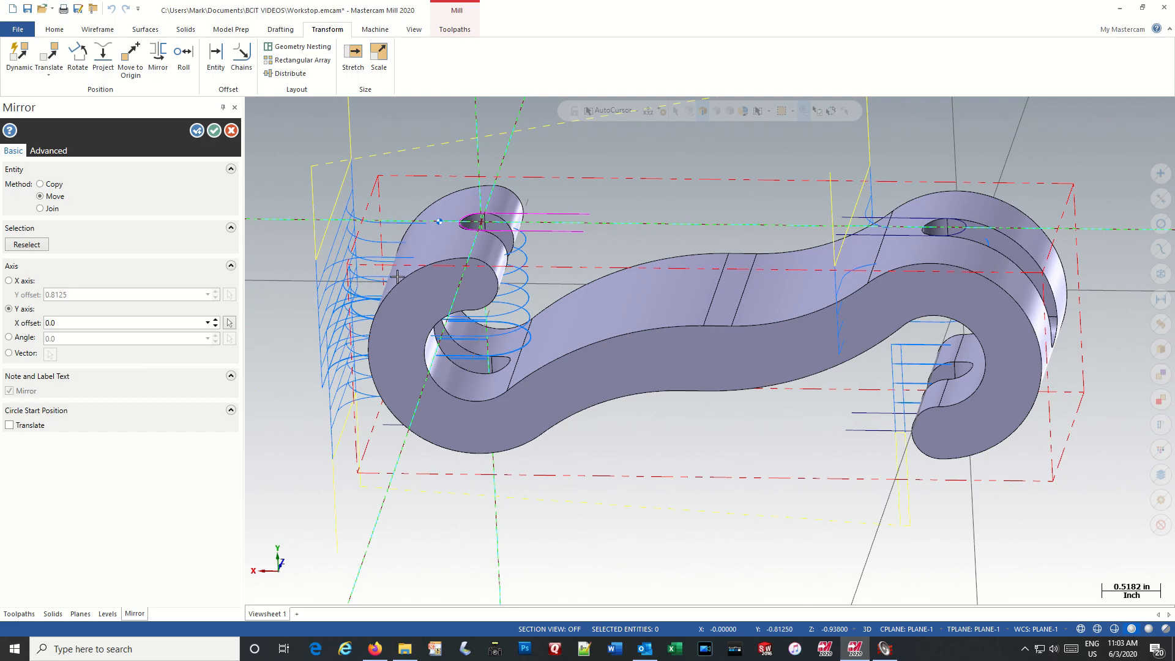
pyautogui.click(816, 183)
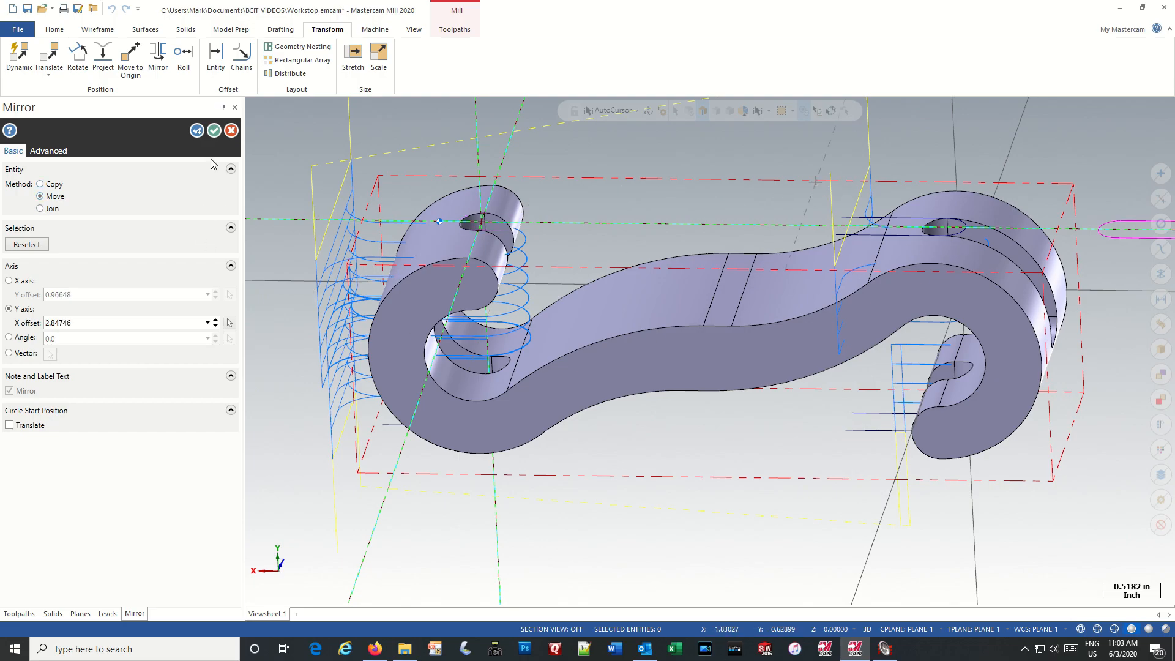
pyautogui.click(210, 130)
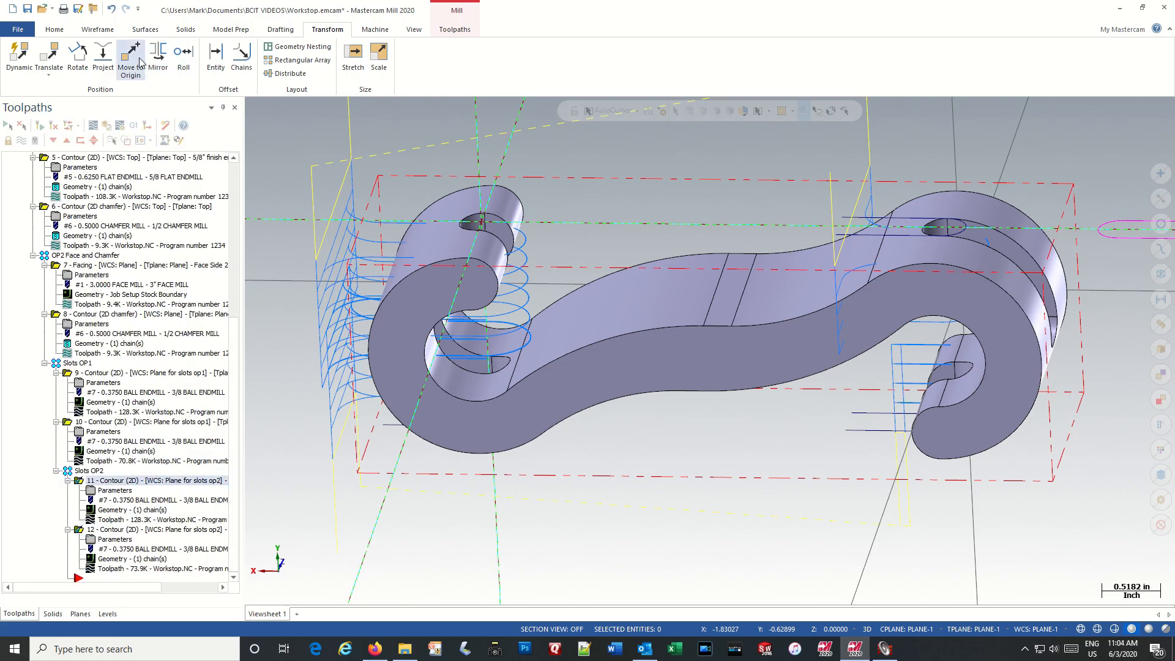
# Start mirroring the far slot's copied profile, cancel it, and undo the previous mirror of the near slot profile
pyautogui.click(158, 57)
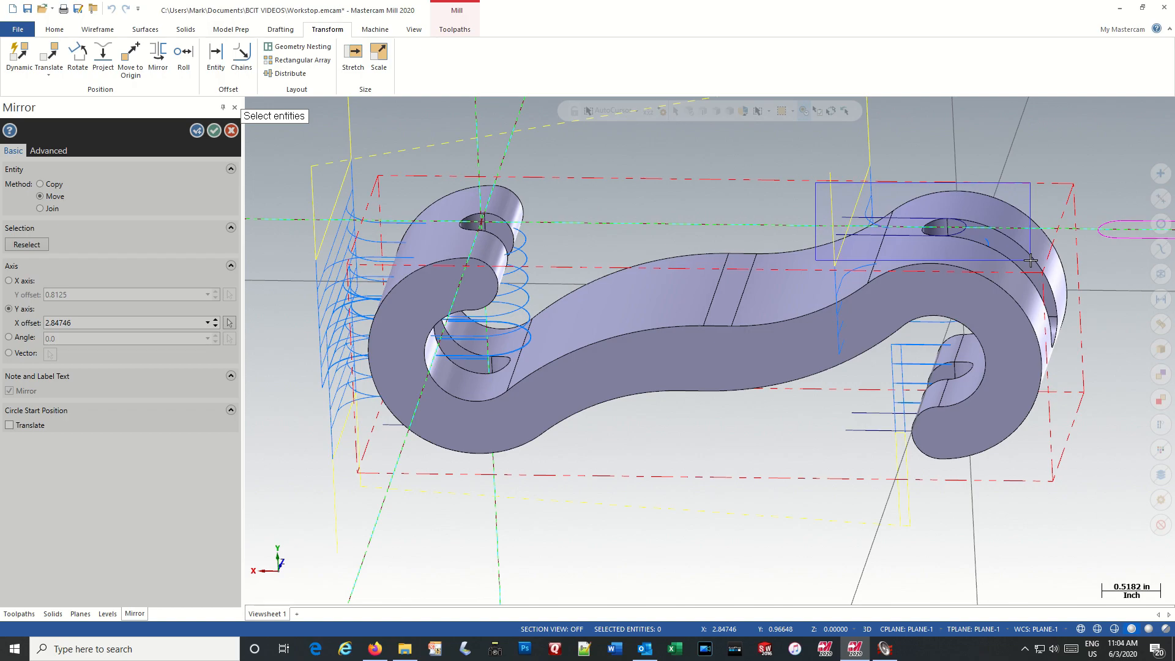
pyautogui.click(395, 275)
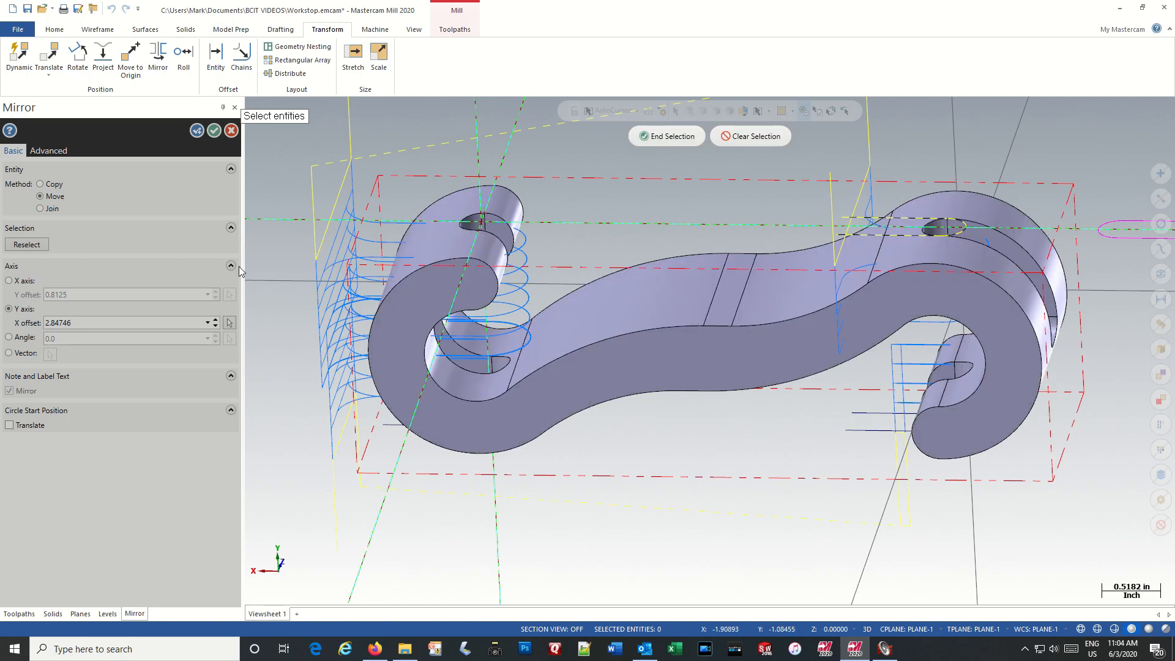
pyautogui.click(660, 138)
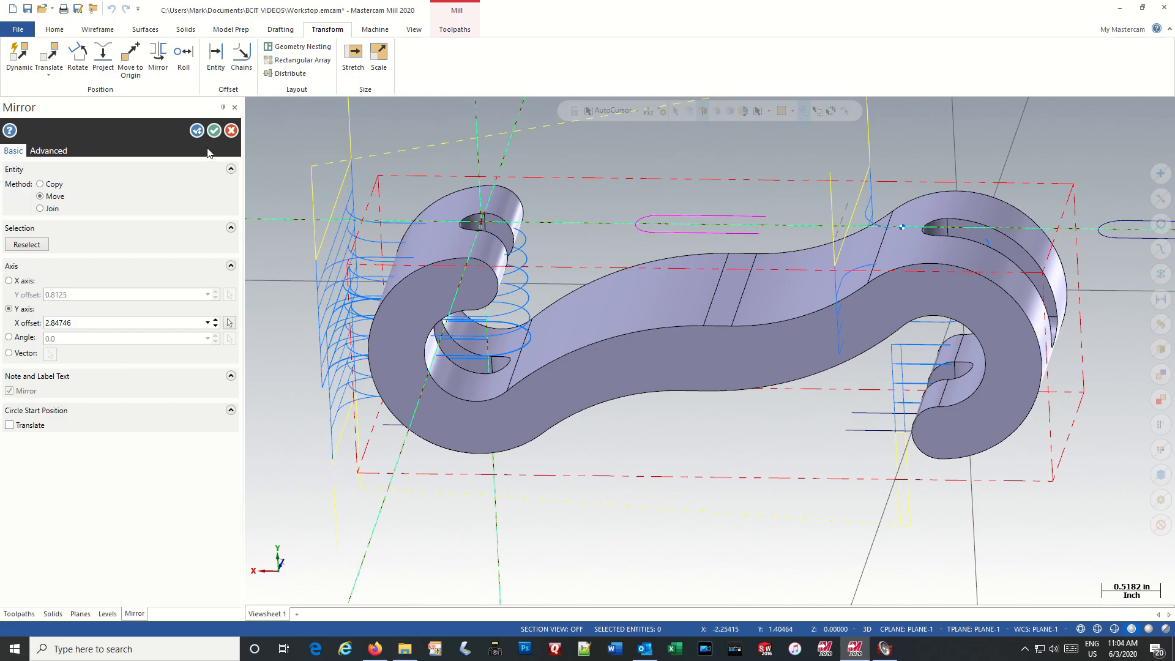
pyautogui.click(232, 131)
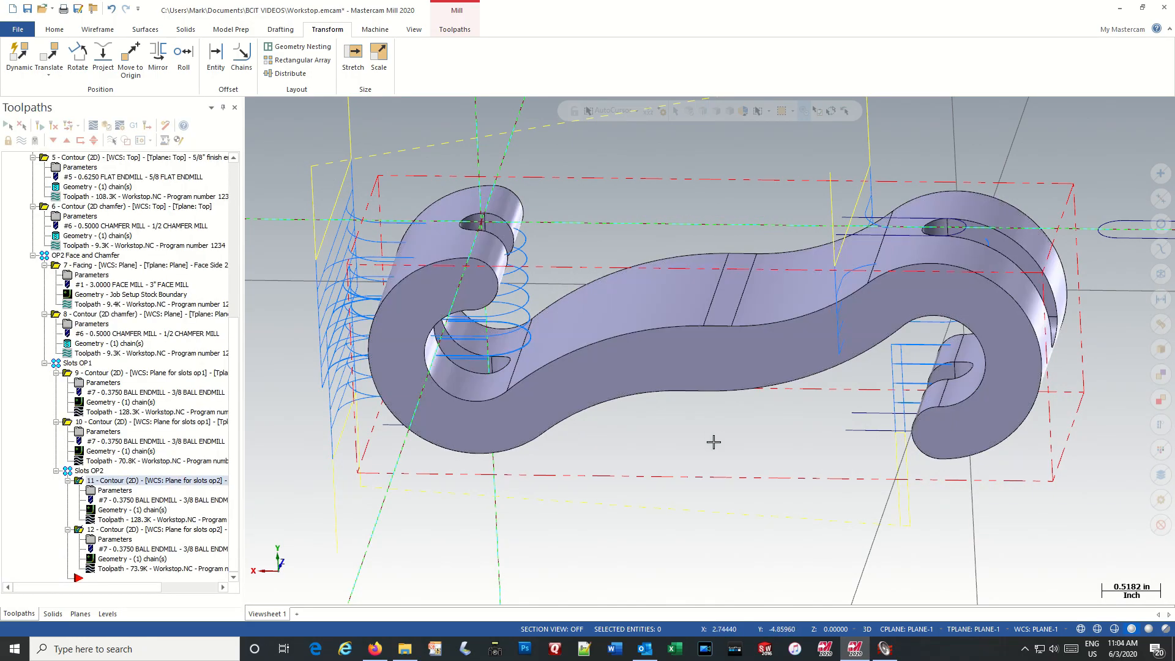
pyautogui.hotkey('ctrl', 'z')
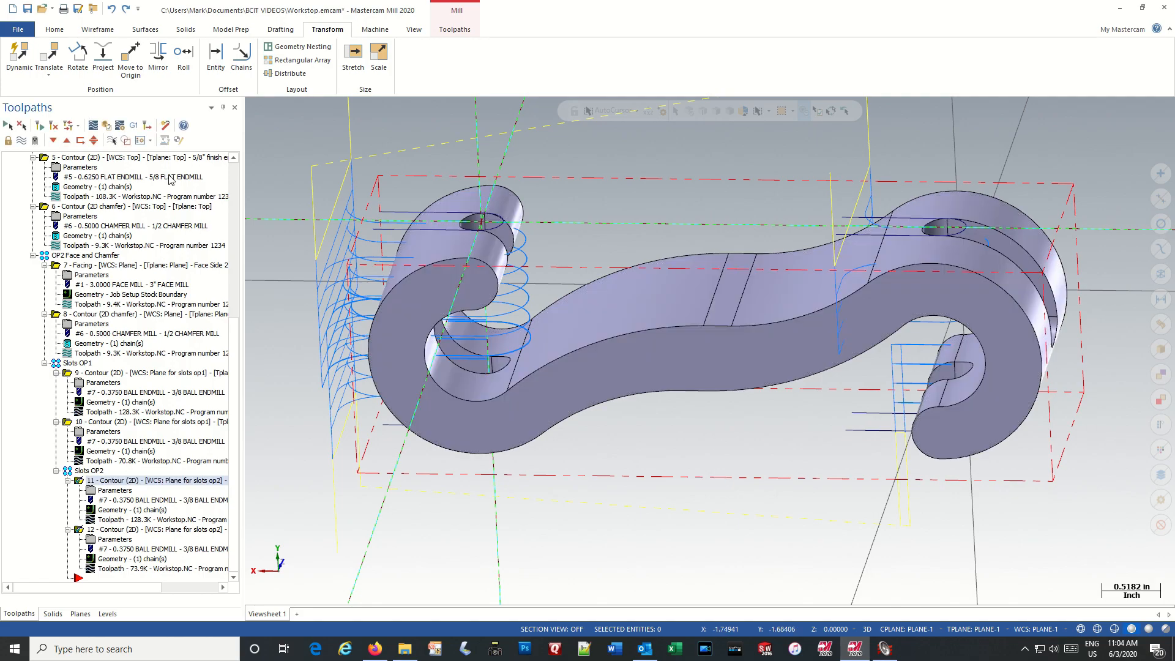
# Mirror the copied slot profile nearest the plane origin about the Y axis through its end-arc centre, using Move with X offset 0.0
pyautogui.click(159, 59)
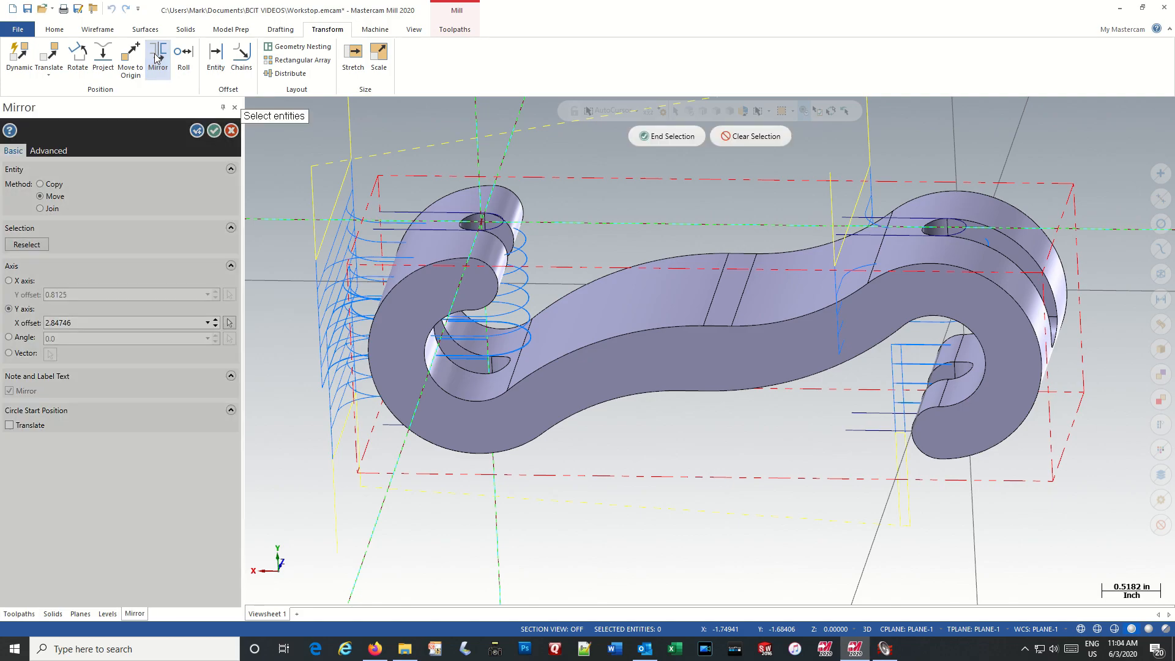
pyautogui.moveTo(346, 173); pyautogui.dragTo(554, 267)
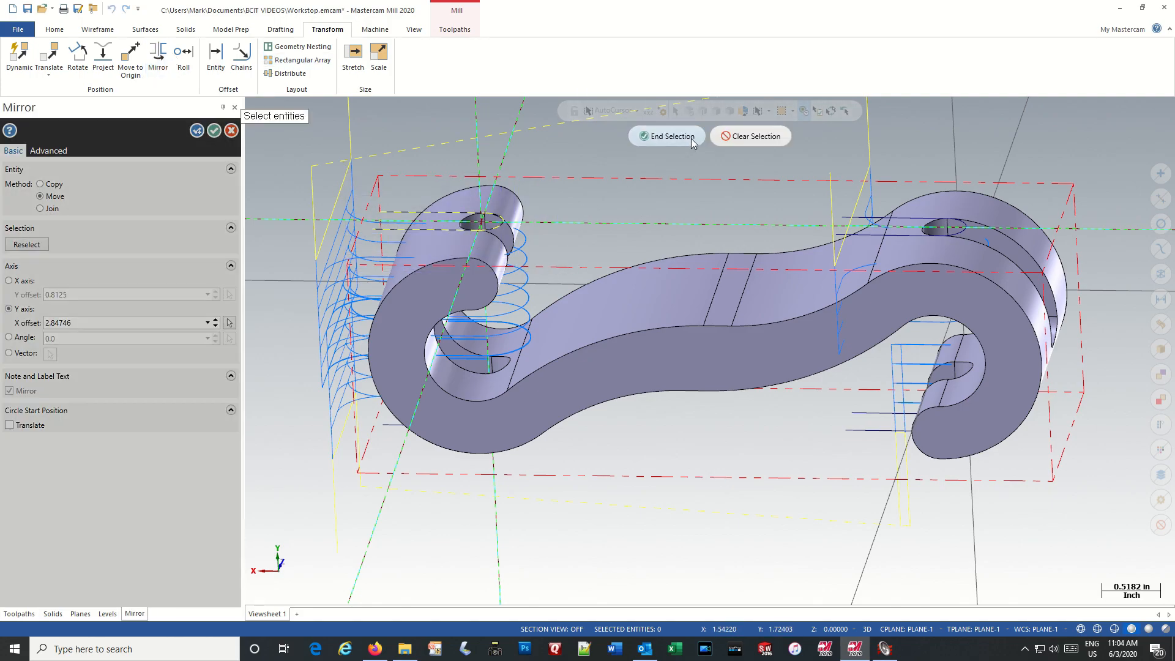
pyautogui.click(689, 138)
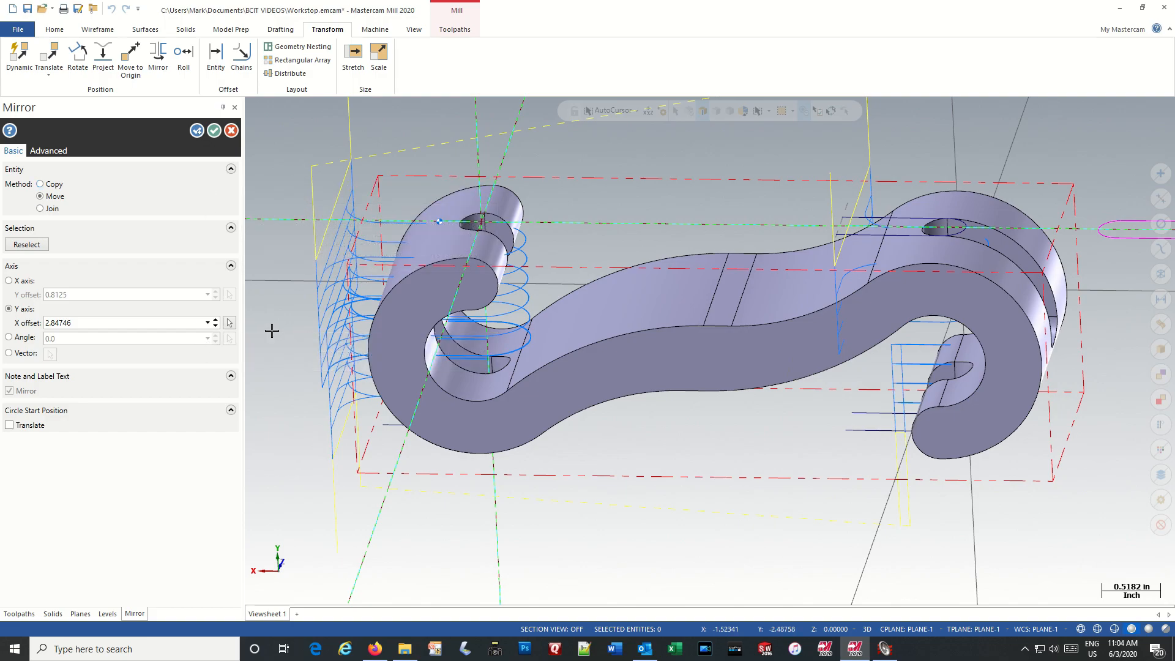
pyautogui.click(483, 223)
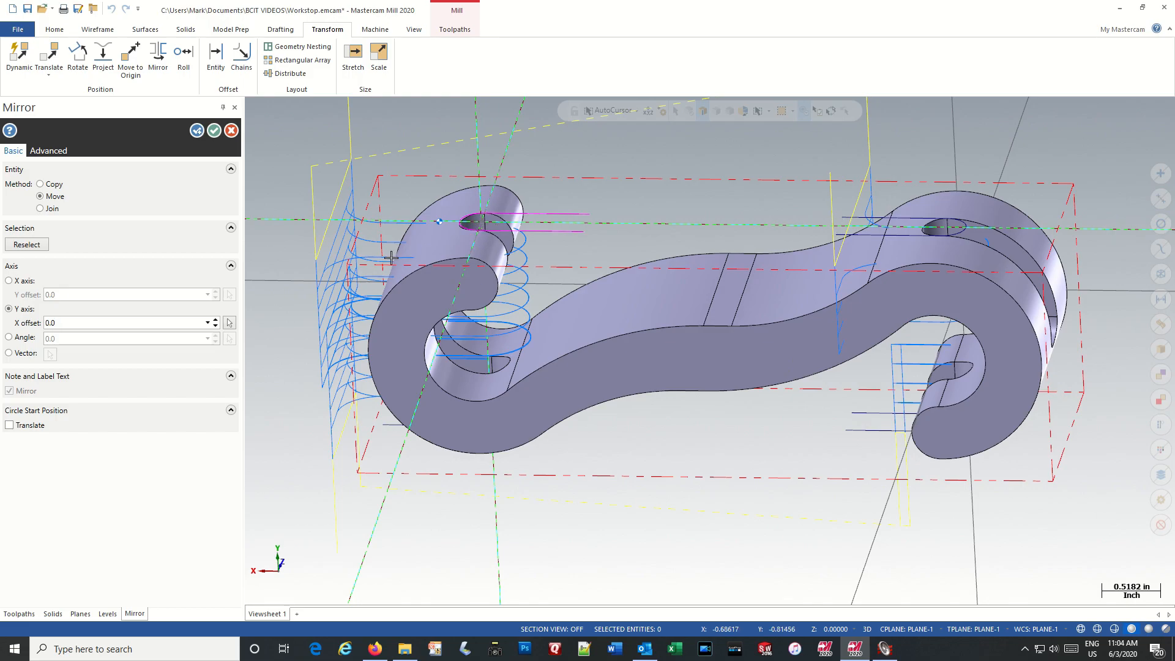
pyautogui.click(214, 131)
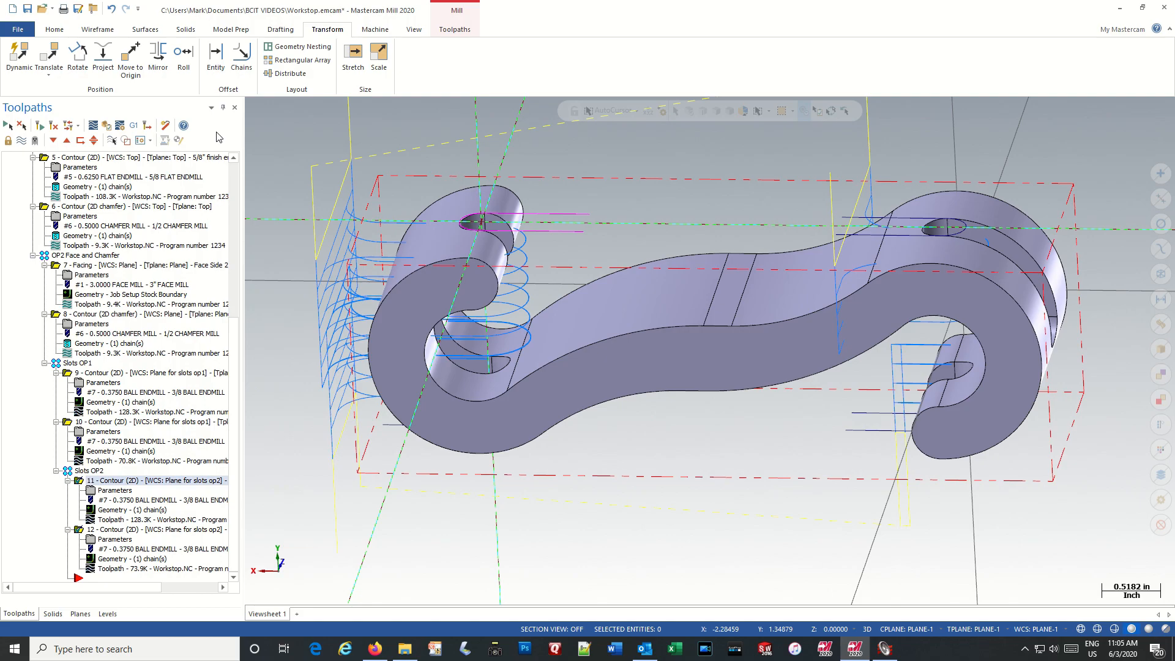
# Mirror the far slot's copied profile about the Y axis with the Move method and an X offset of 4.125
pyautogui.click(158, 56)
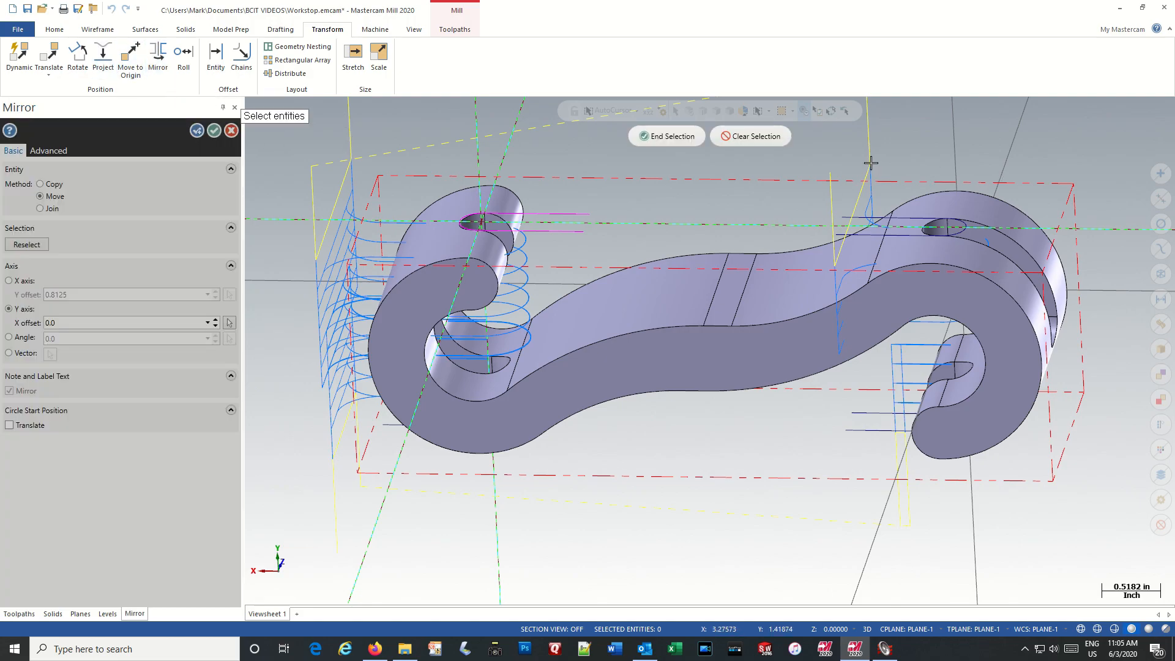
pyautogui.moveTo(816, 180); pyautogui.dragTo(991, 264)
pyautogui.click(689, 141)
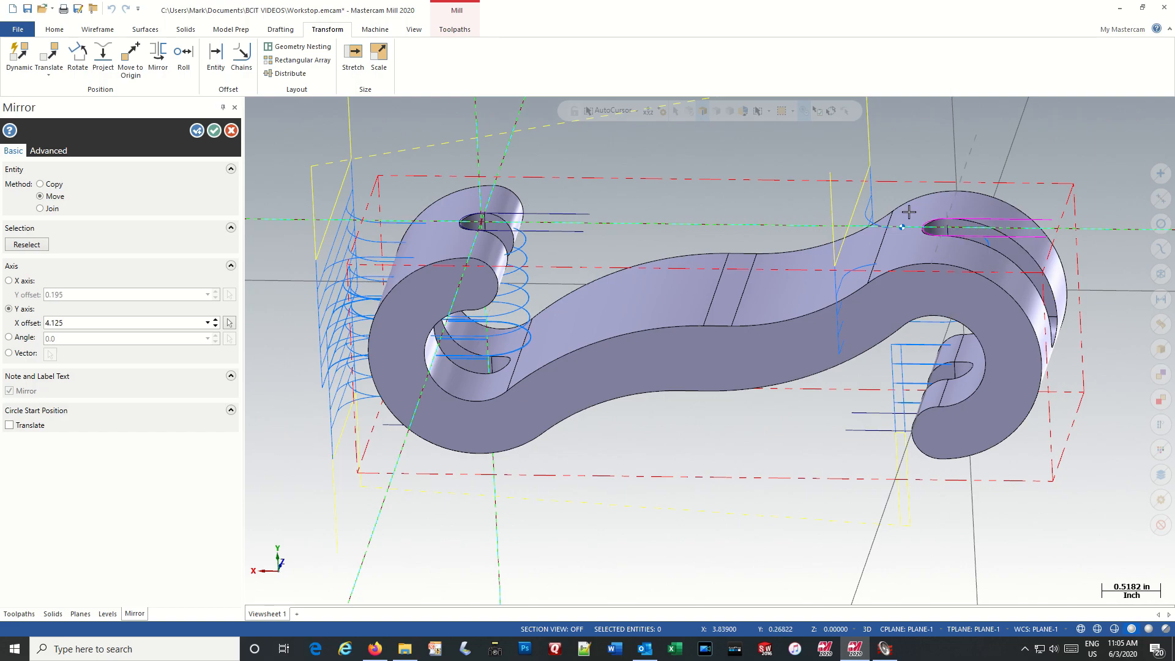
pyautogui.click(214, 131)
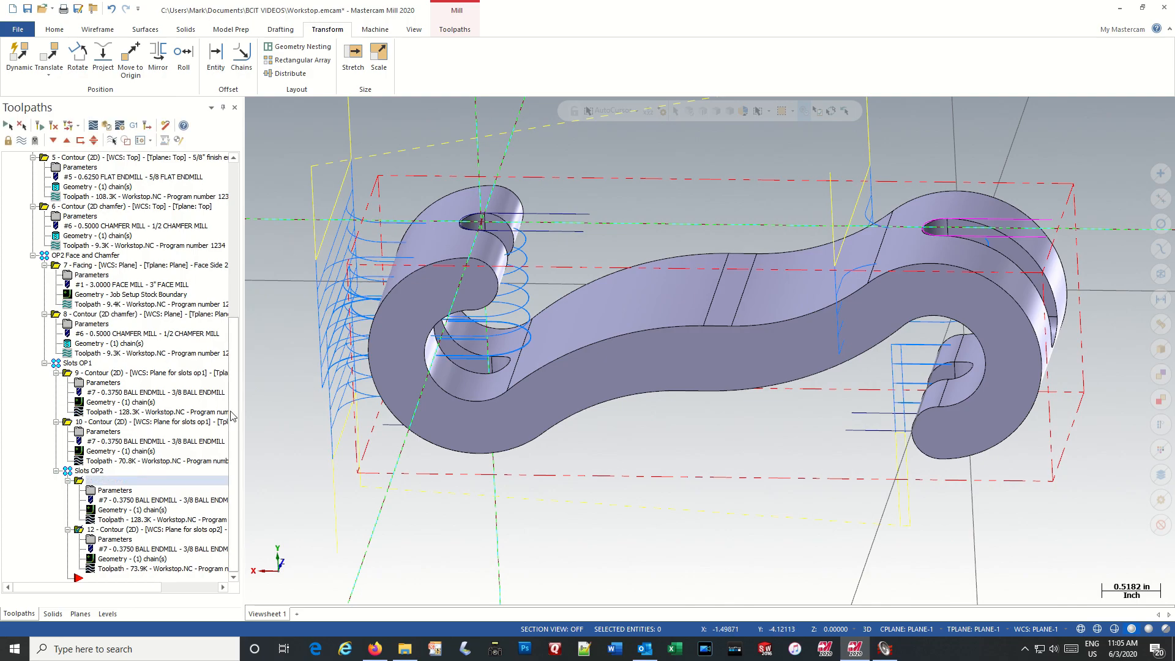
# Replace the chain of contour operation 11 with the mirrored slot profile nearest the plane origin and recheck the chain
pyautogui.click(113, 510)
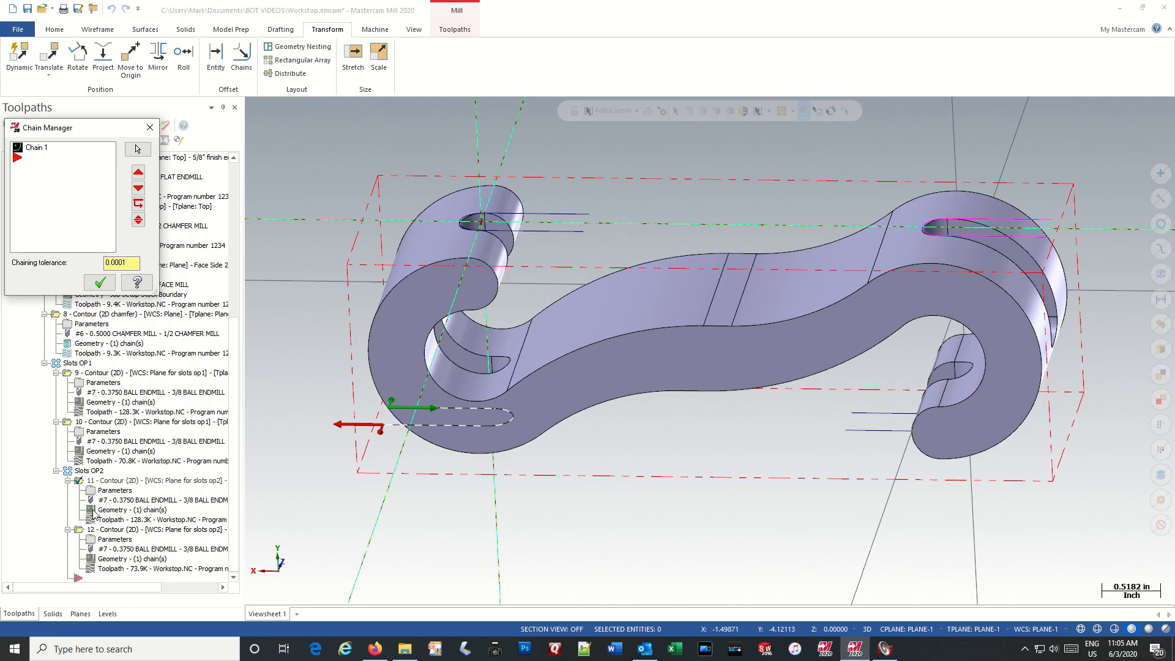
pyautogui.click(41, 153)
pyautogui.rightClick(41, 153)
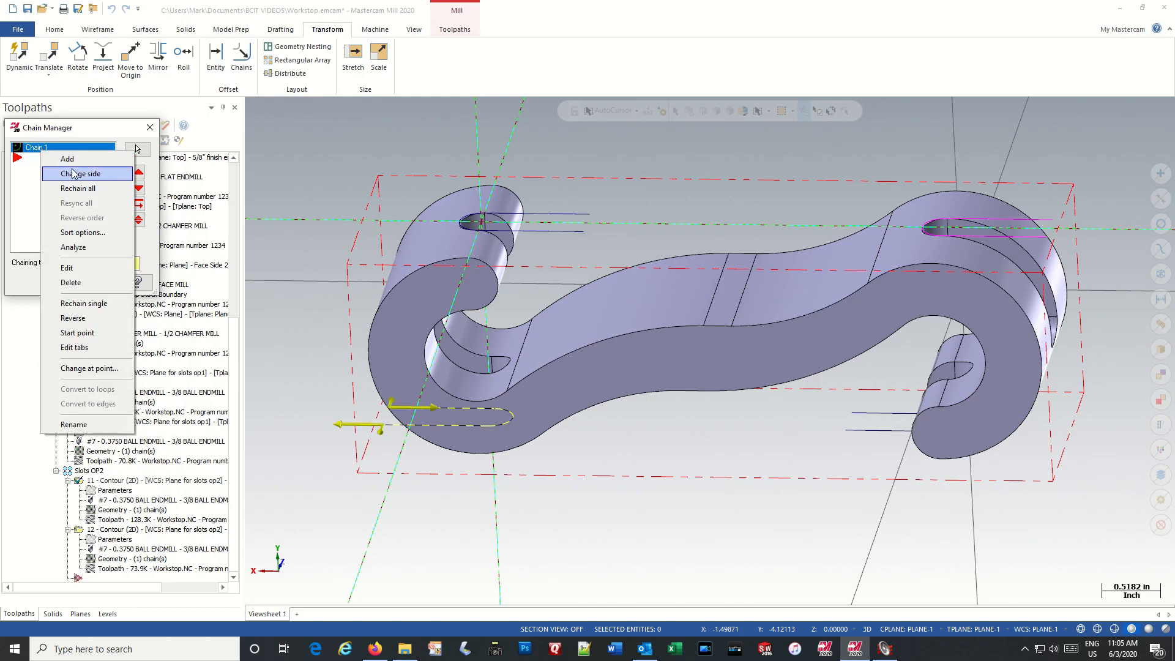
pyautogui.click(71, 283)
pyautogui.rightClick(57, 154)
pyautogui.click(88, 160)
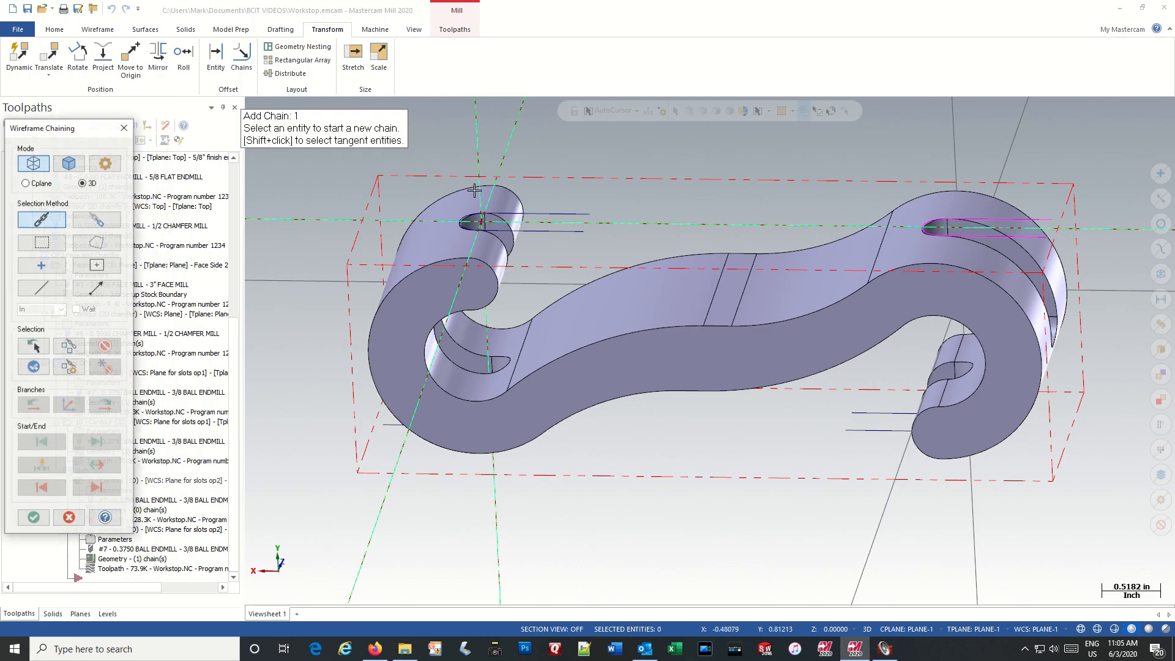
pyautogui.click(582, 214)
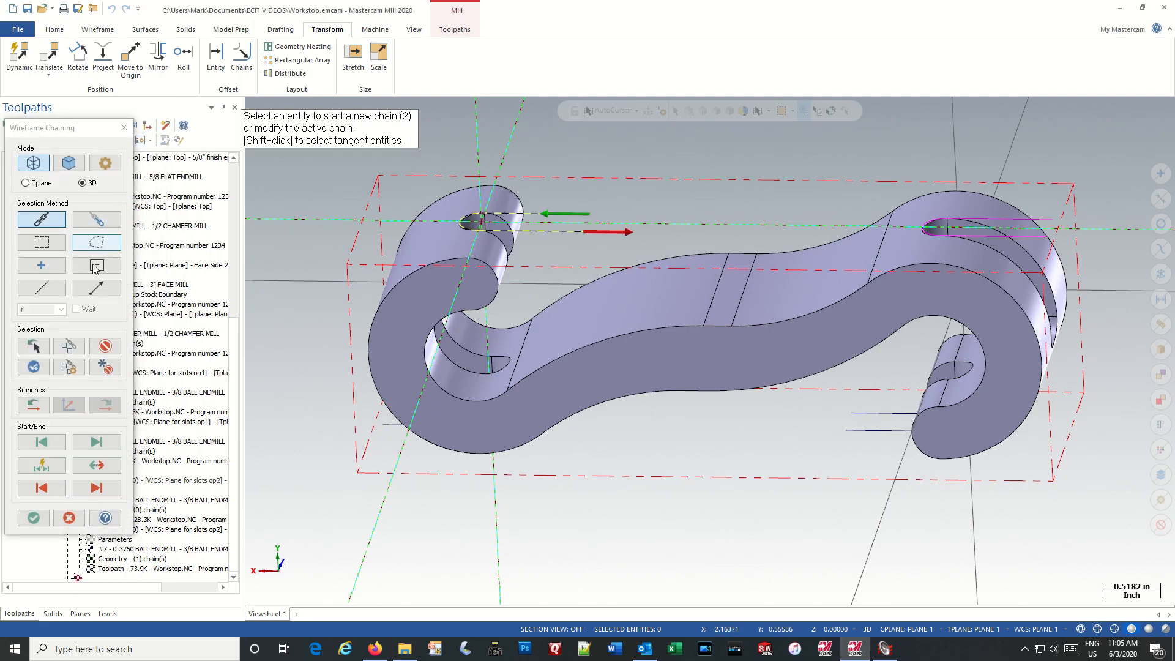
pyautogui.click(45, 520)
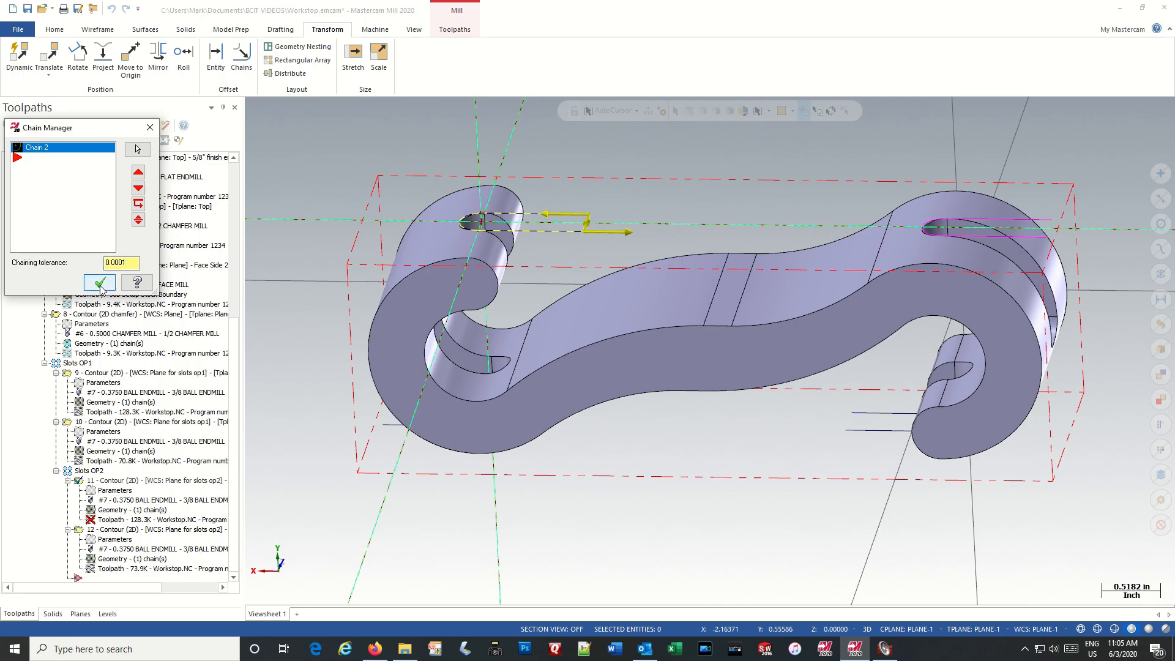
pyautogui.click(150, 127)
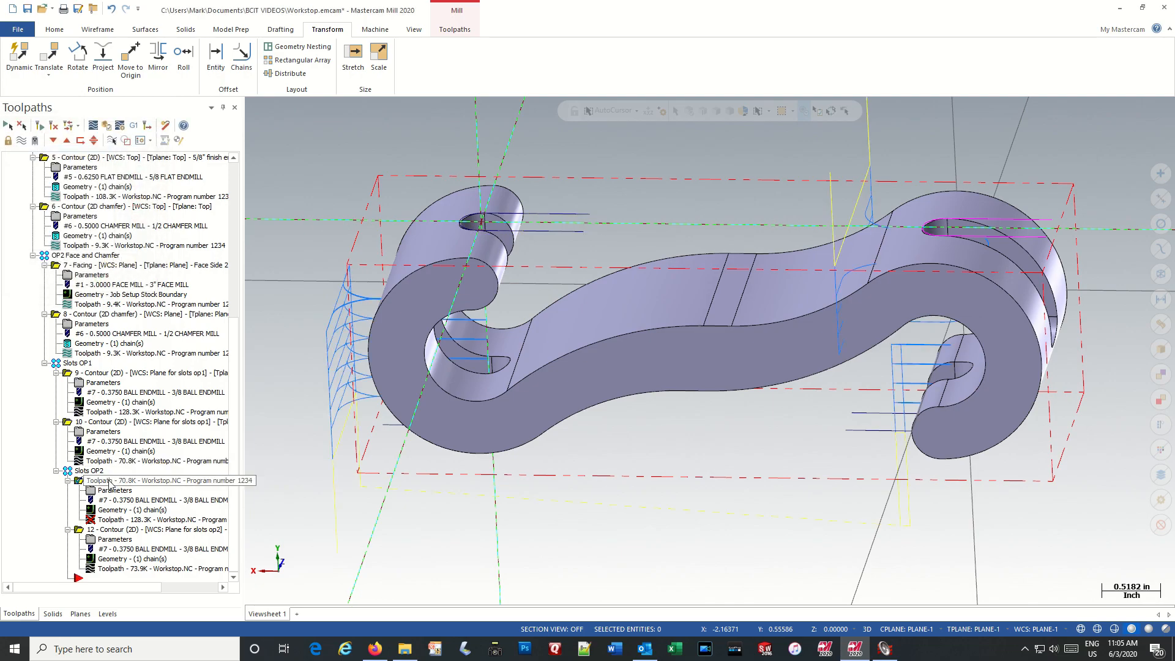
pyautogui.click(91, 510)
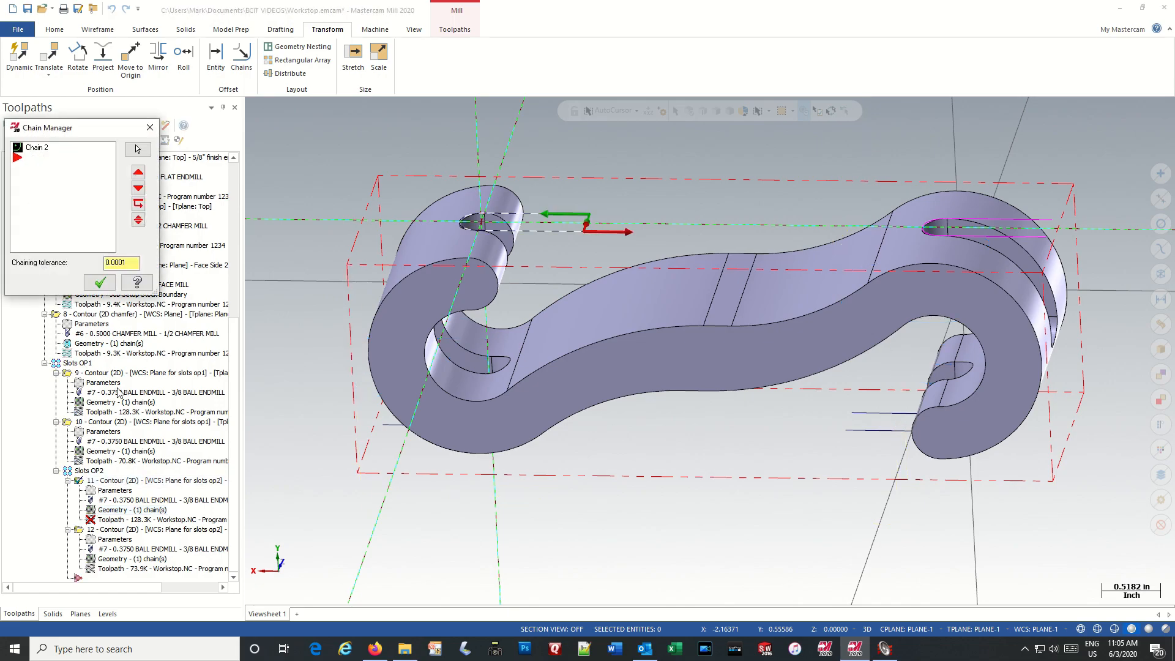
pyautogui.click(51, 150)
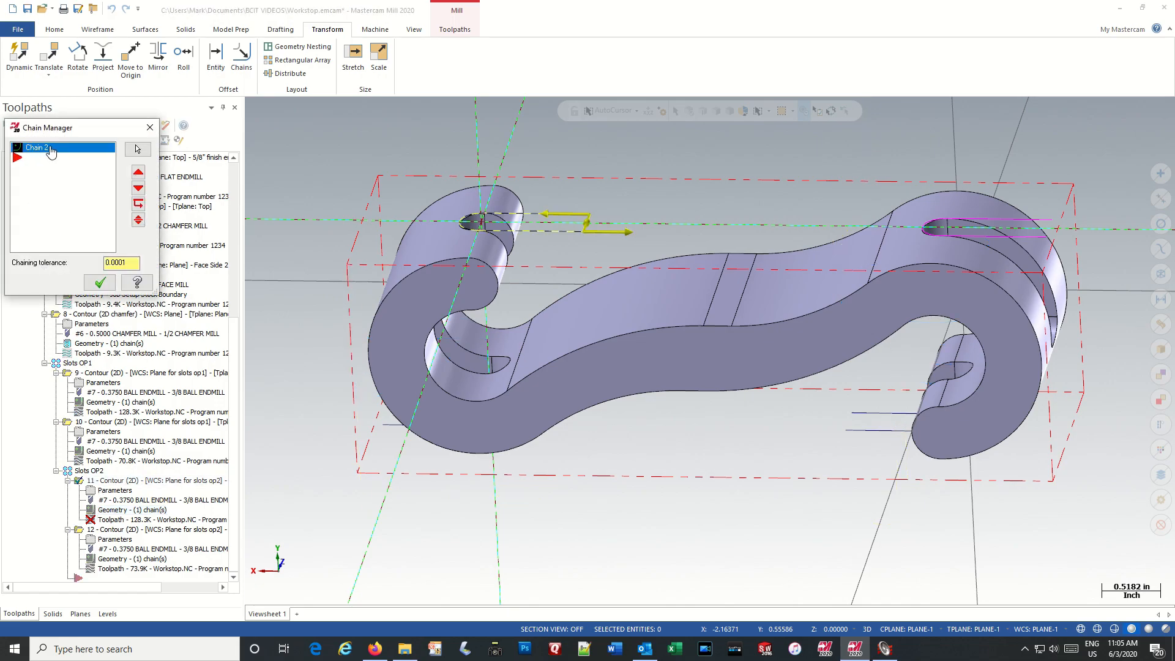
pyautogui.click(150, 127)
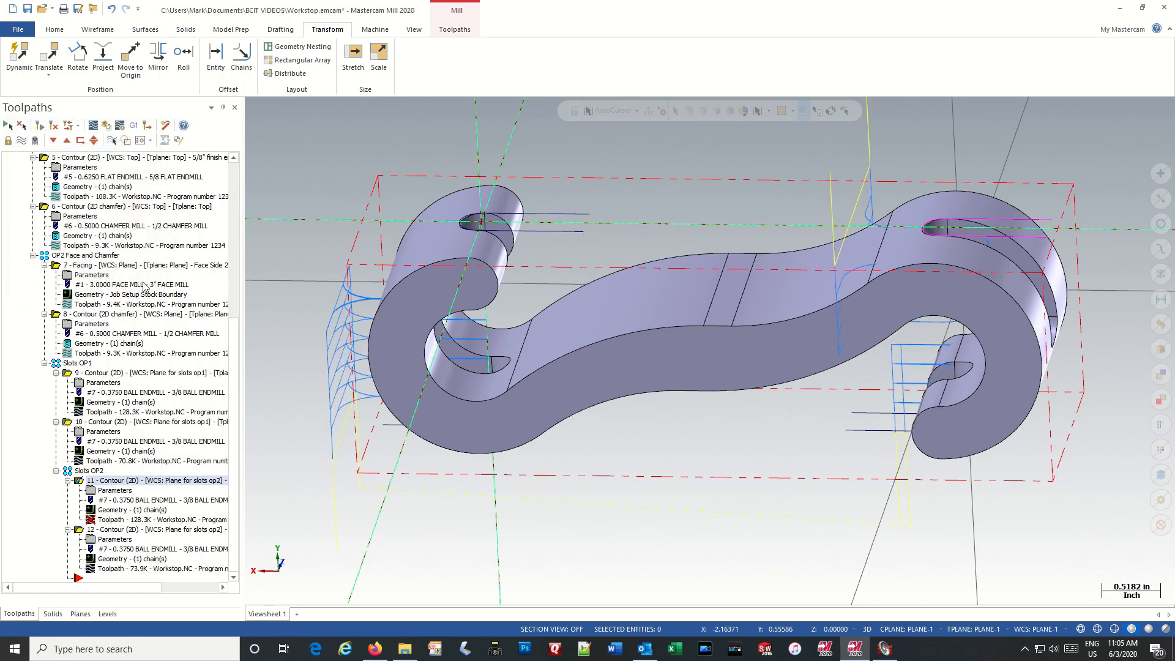
# Delete the existing chain of contour operation 12 and chain the mirrored slot profile nearest the plane origin instead
pyautogui.click(111, 559)
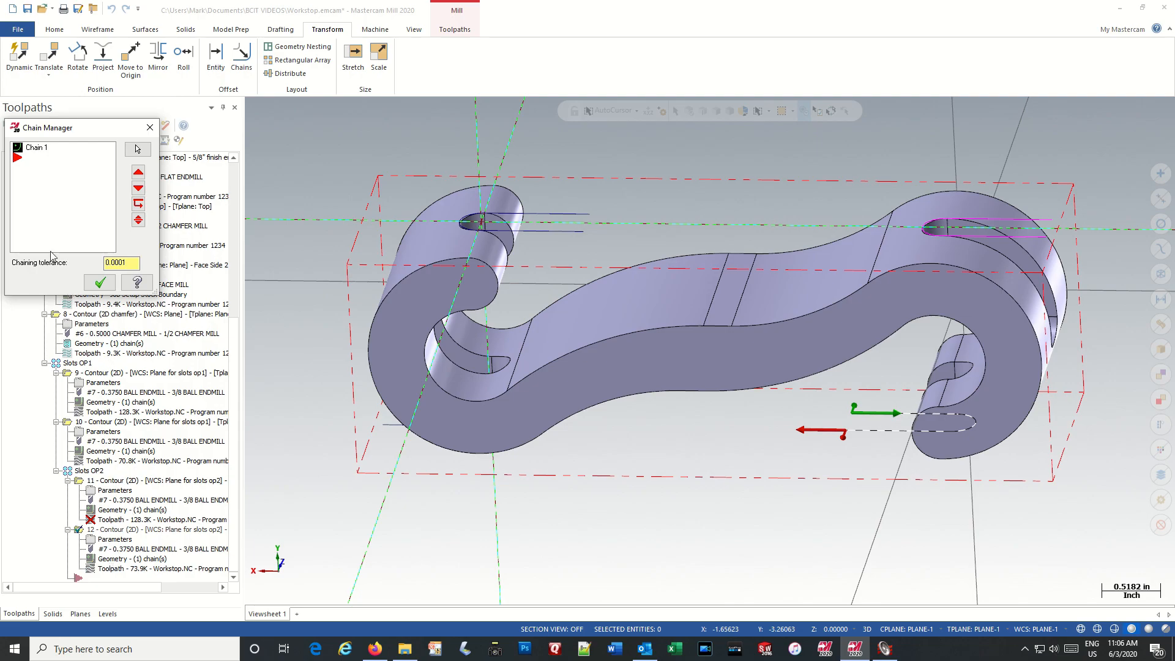
pyautogui.click(35, 150)
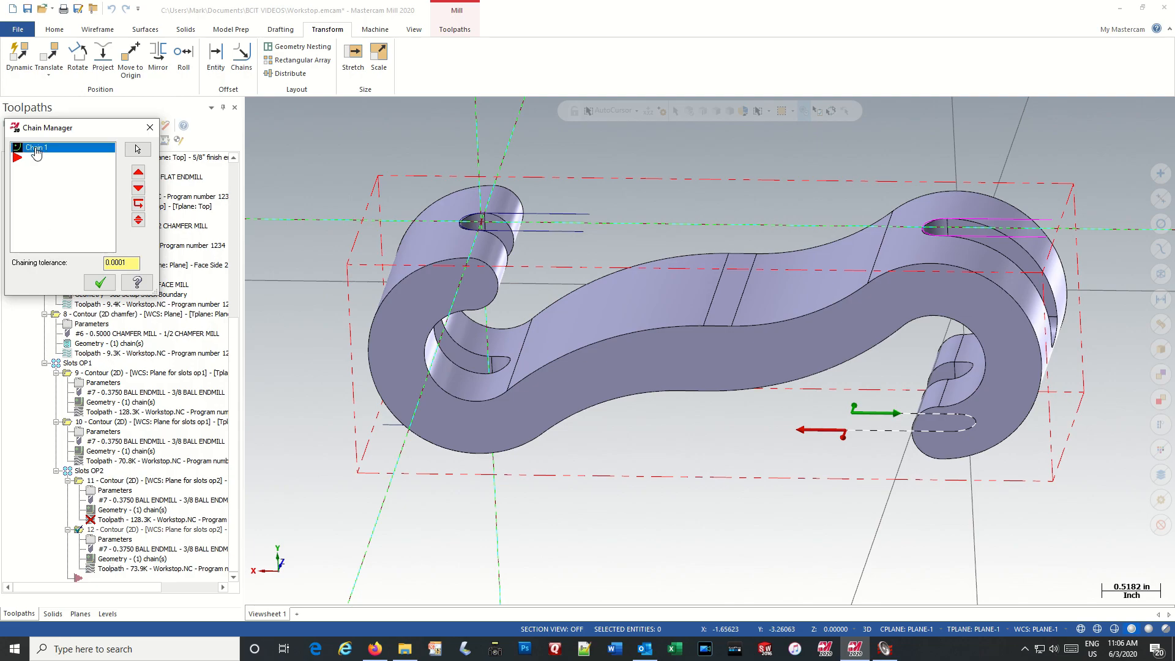
pyautogui.rightClick(44, 157)
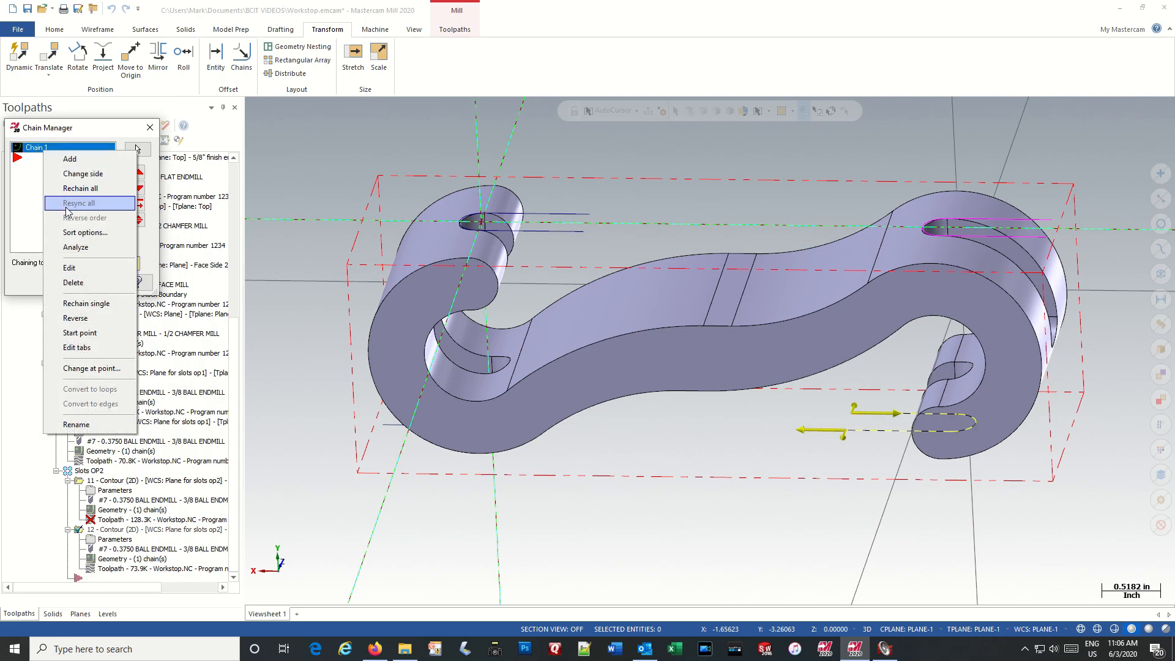
pyautogui.click(74, 283)
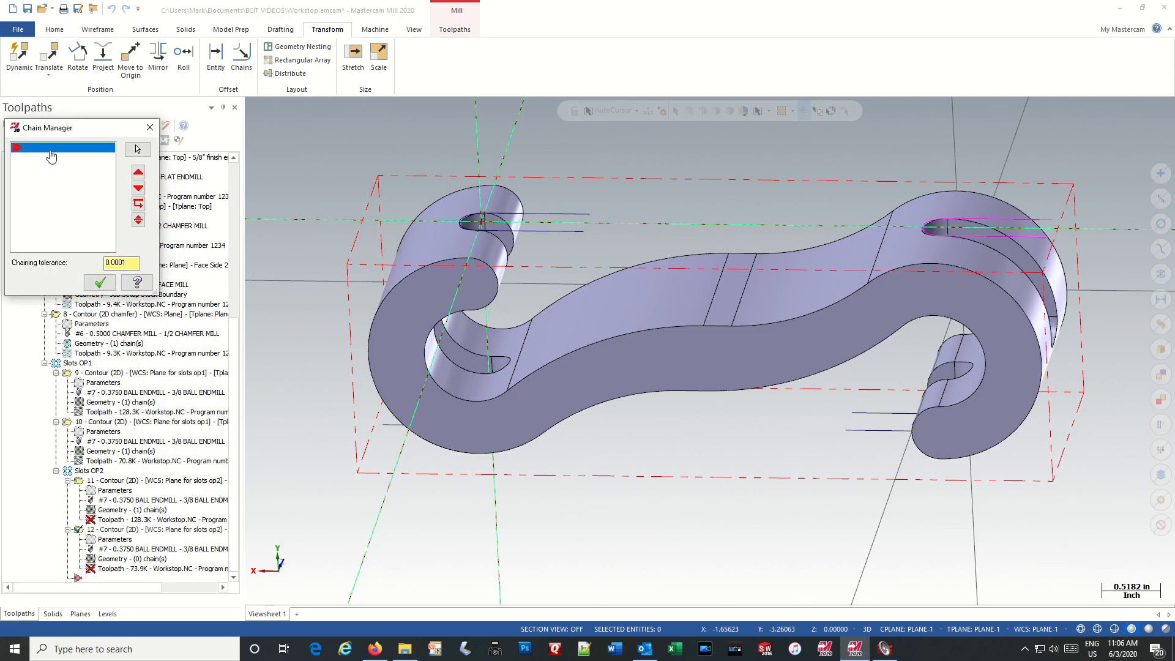
pyautogui.rightClick(51, 156)
pyautogui.click(74, 163)
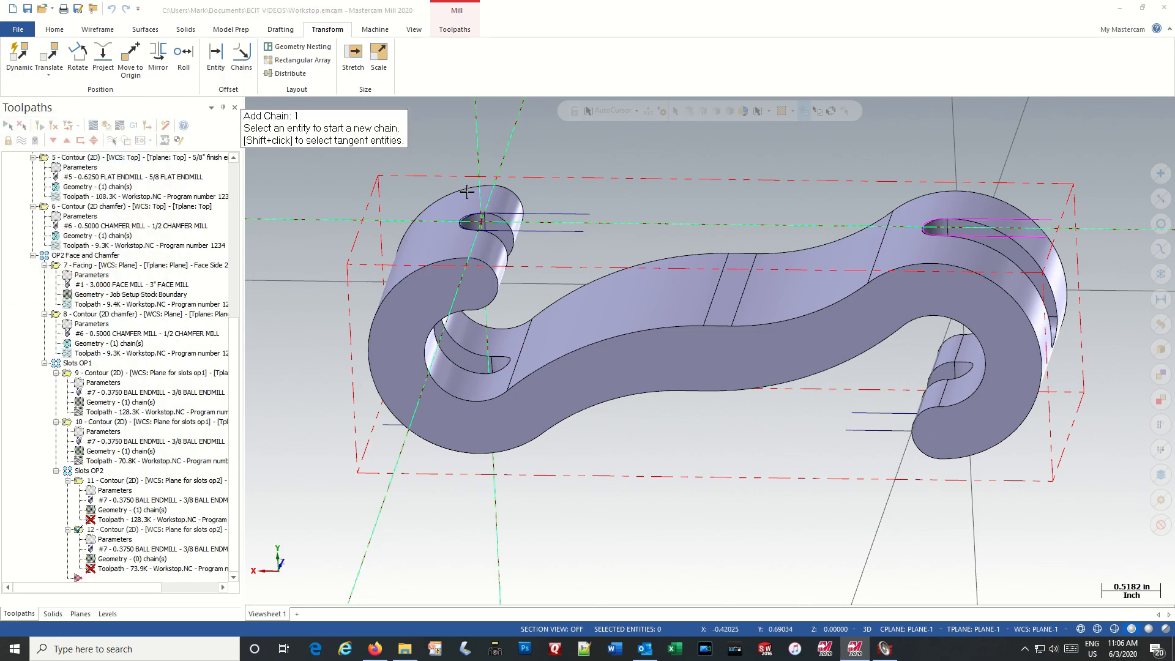
pyautogui.click(576, 213)
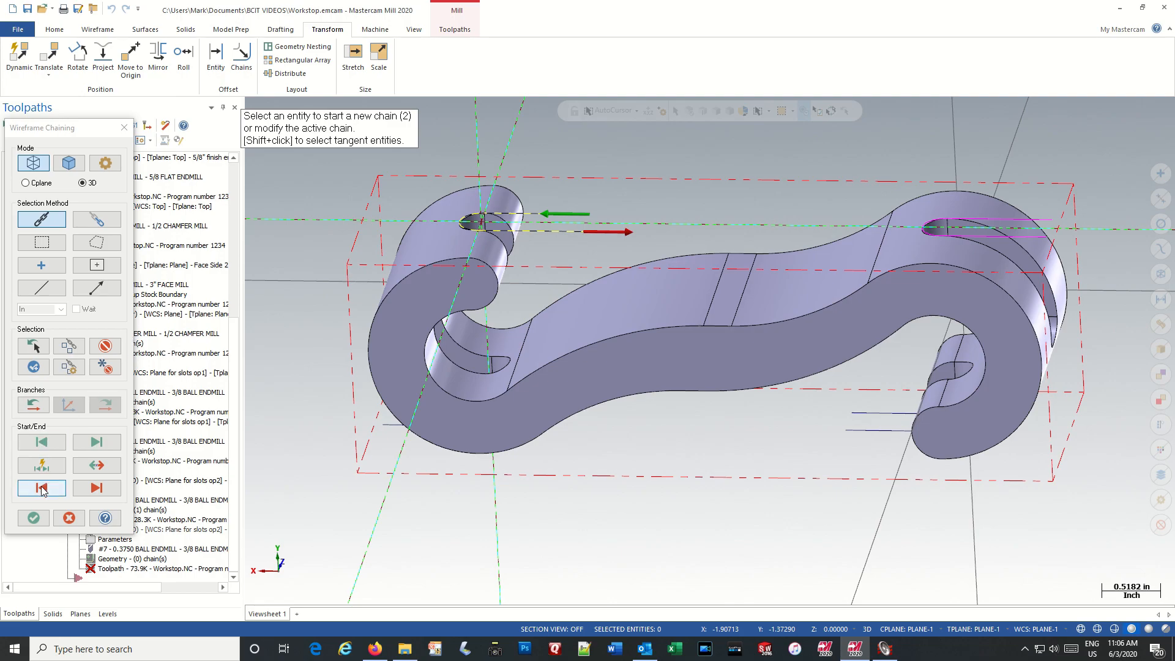
pyautogui.click(39, 518)
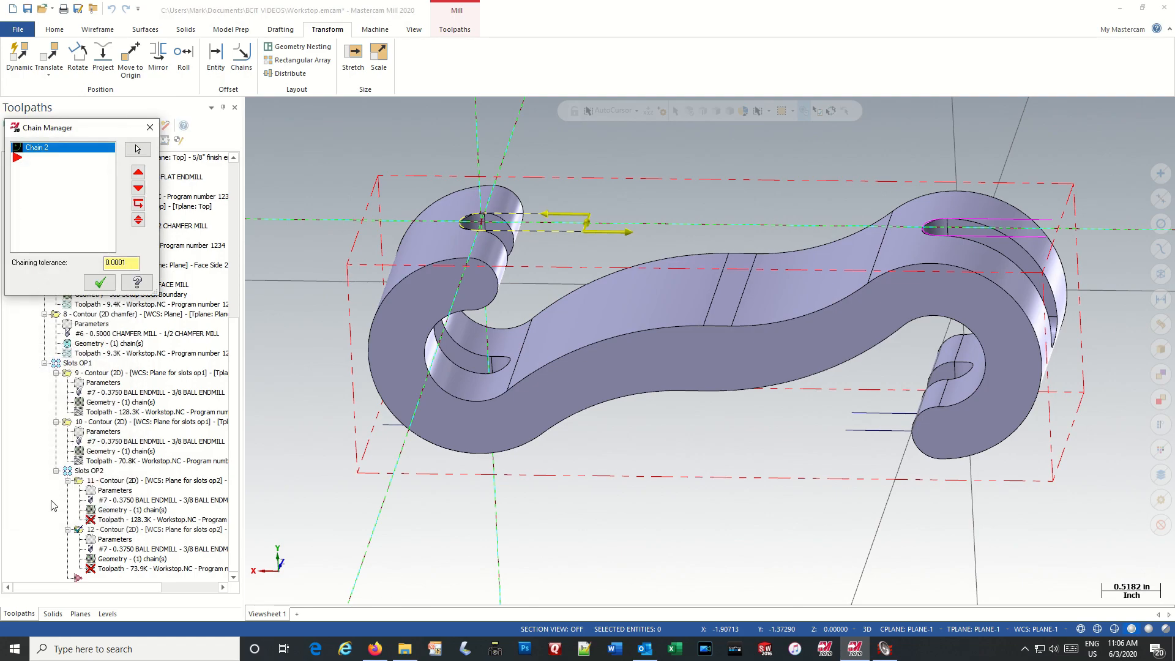
# Delete the existing chain of contour operation 11 and chain the mirrored slot profile farthest from the plane origin instead
pyautogui.click(100, 283)
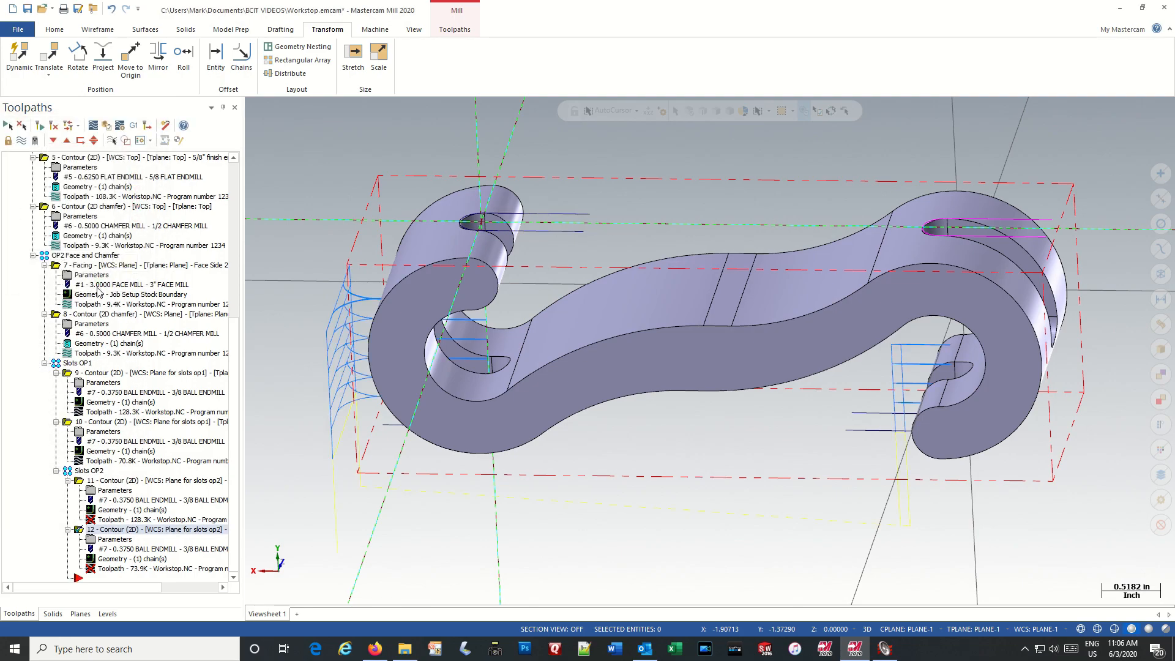
pyautogui.click(92, 512)
pyautogui.click(64, 150)
pyautogui.rightClick(64, 150)
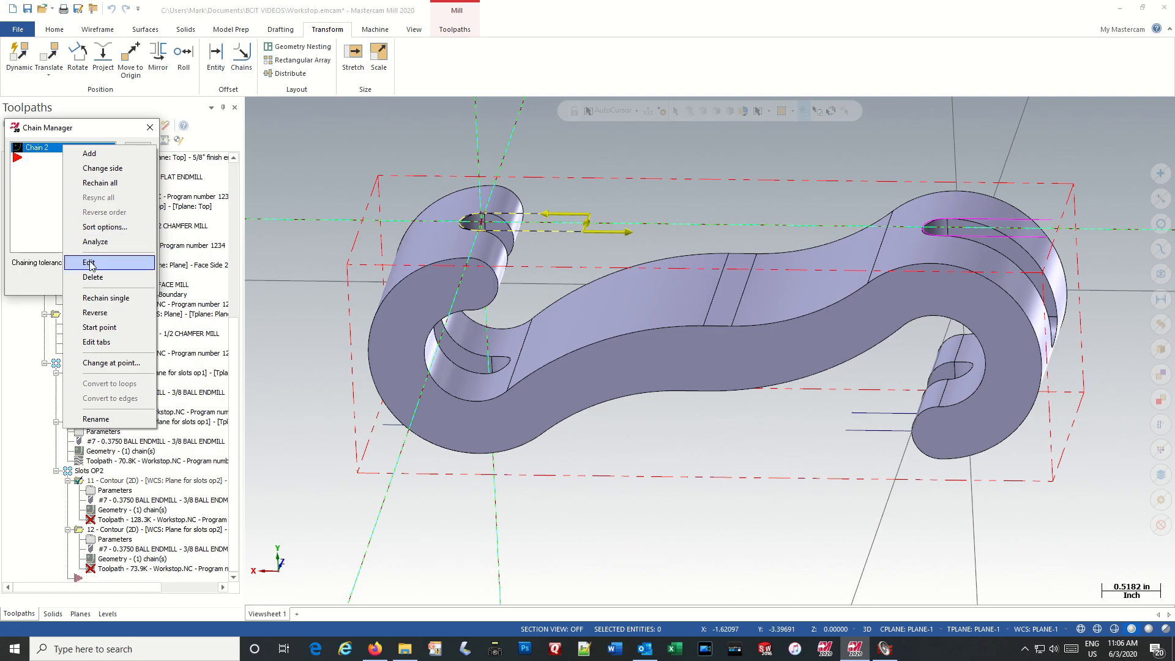
pyautogui.click(92, 276)
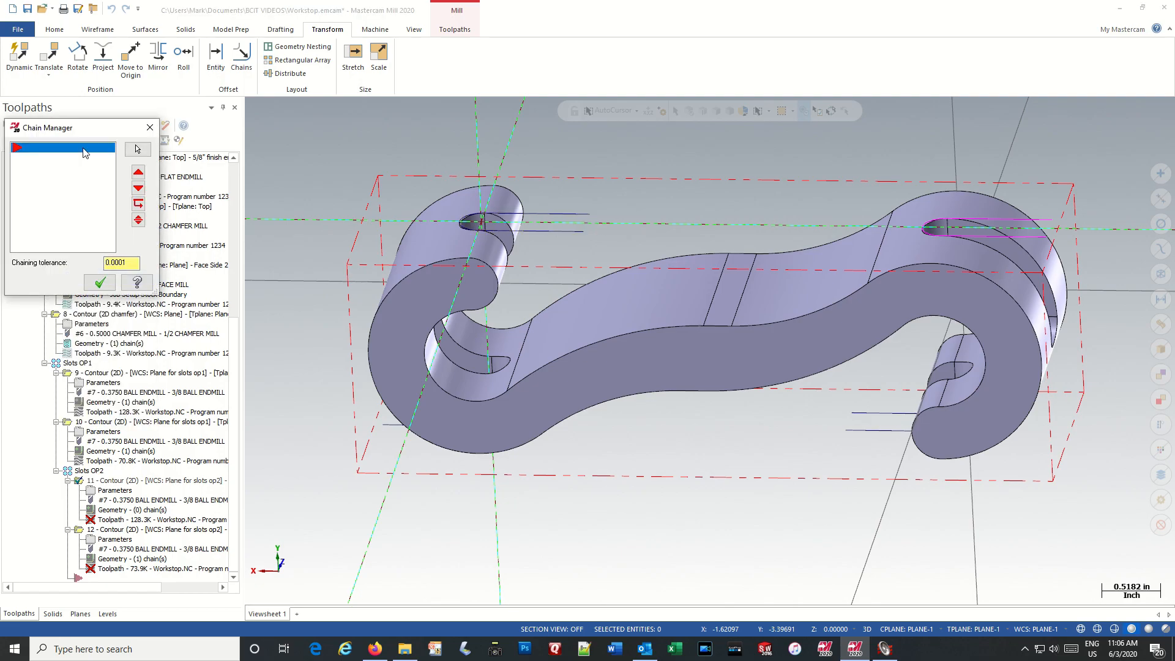
pyautogui.rightClick(84, 154)
pyautogui.click(111, 159)
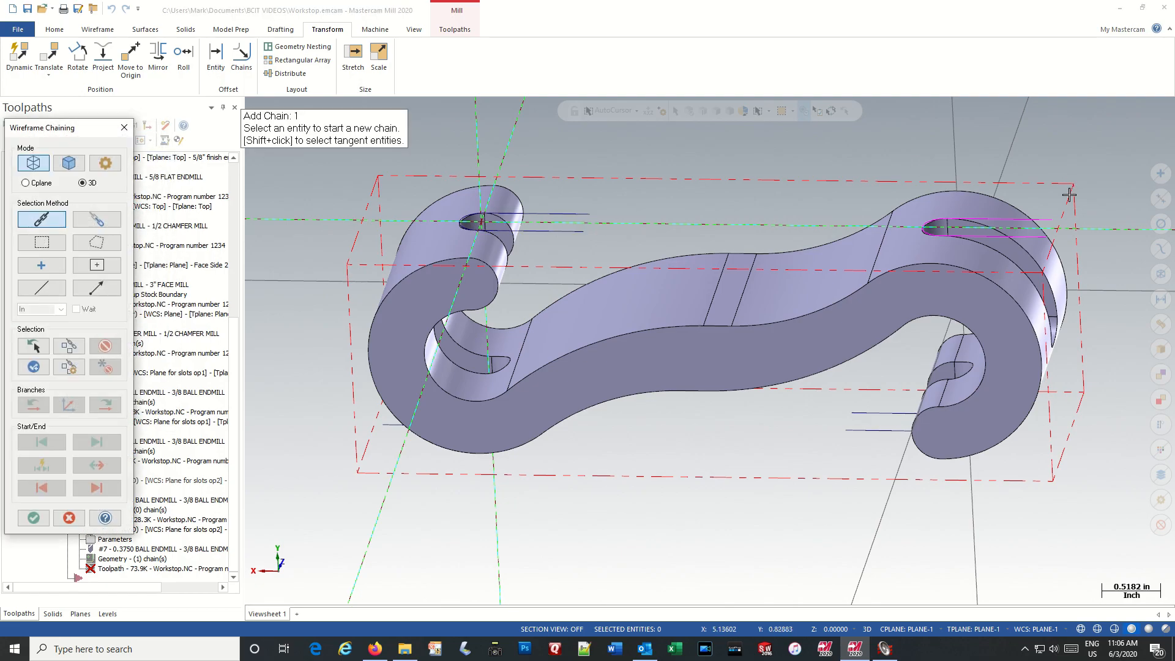
pyautogui.click(1055, 222)
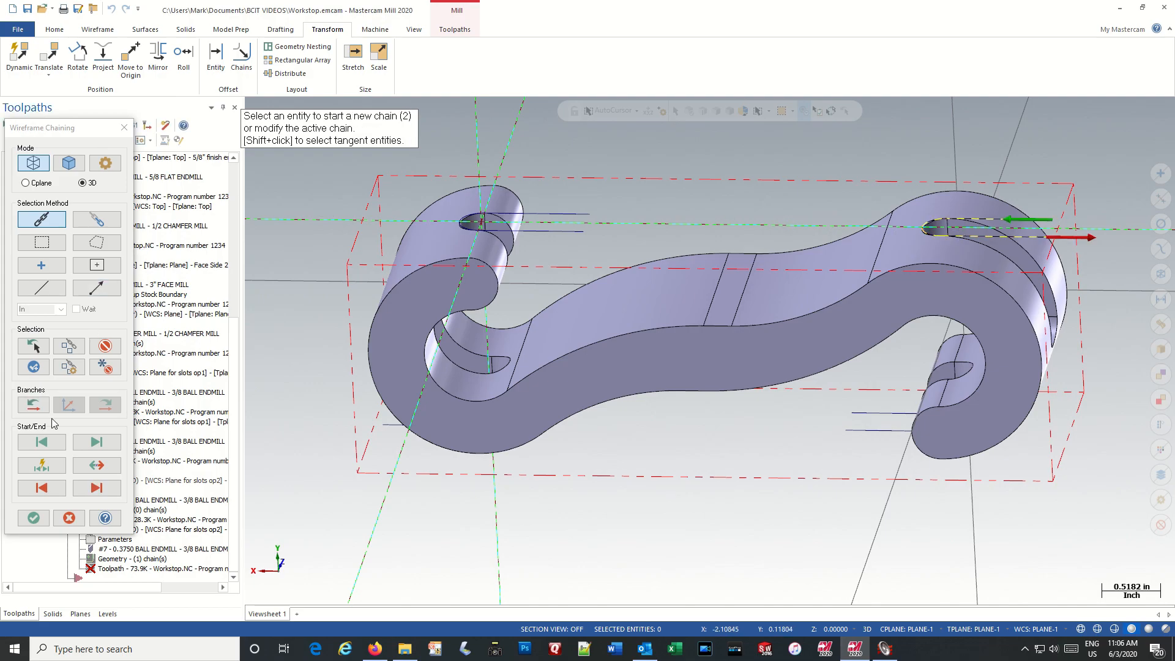
pyautogui.click(33, 518)
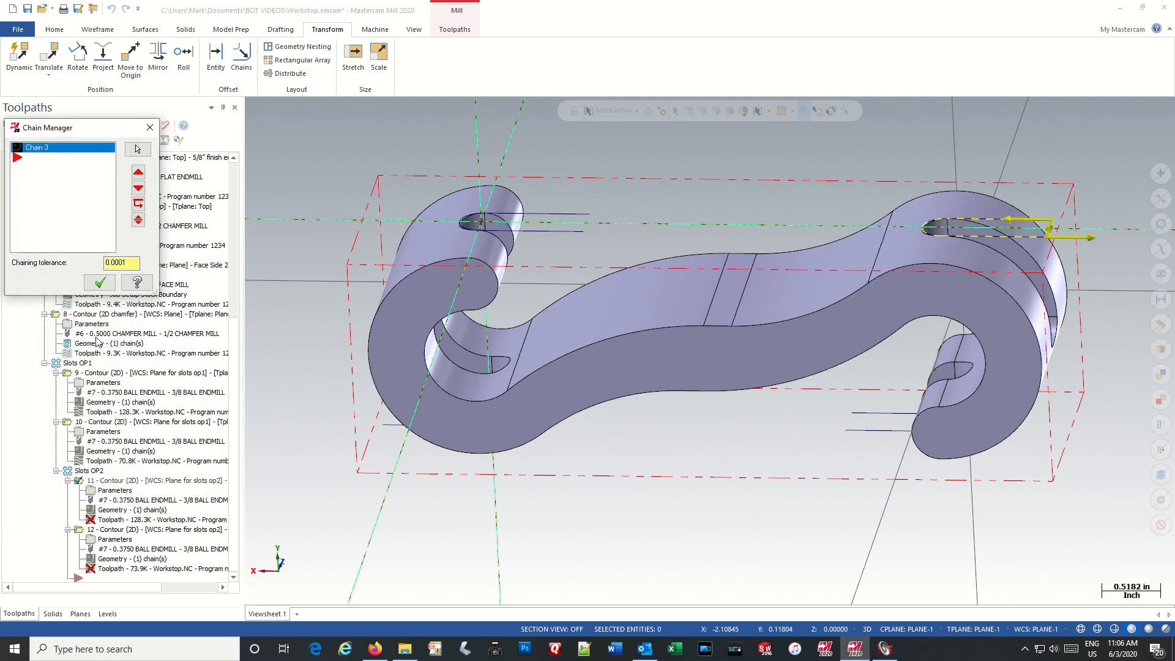
pyautogui.click(101, 283)
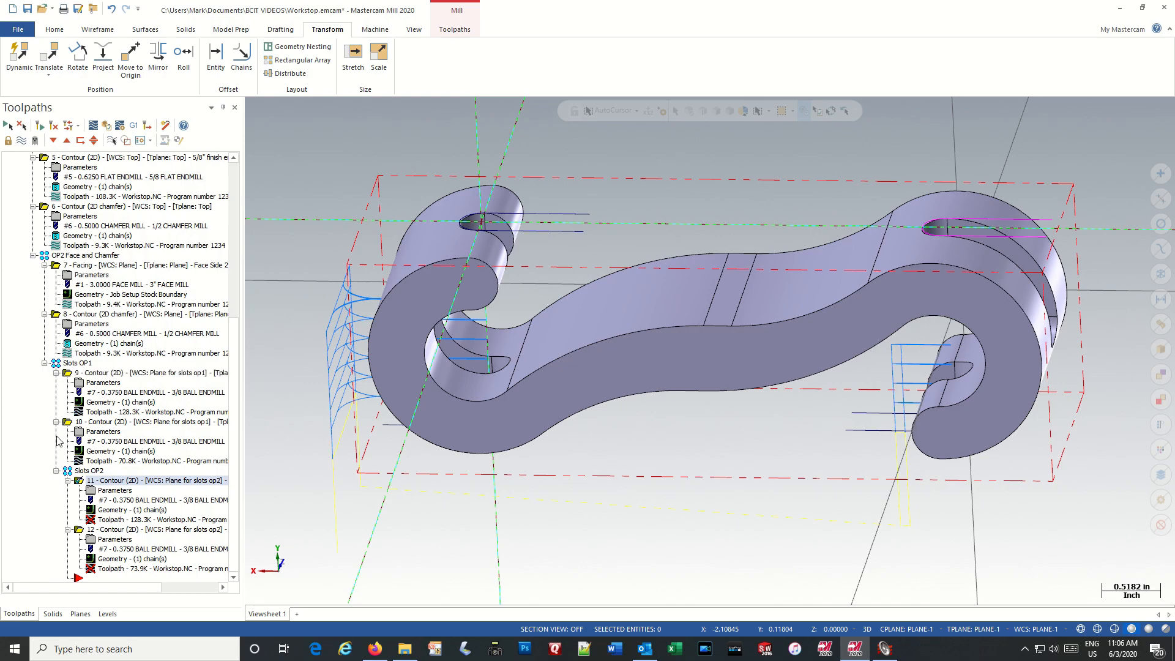
# Regenerate all toolpath operations and play the Verify simulation of the whole program from an isometric view
pyautogui.click(78, 530)
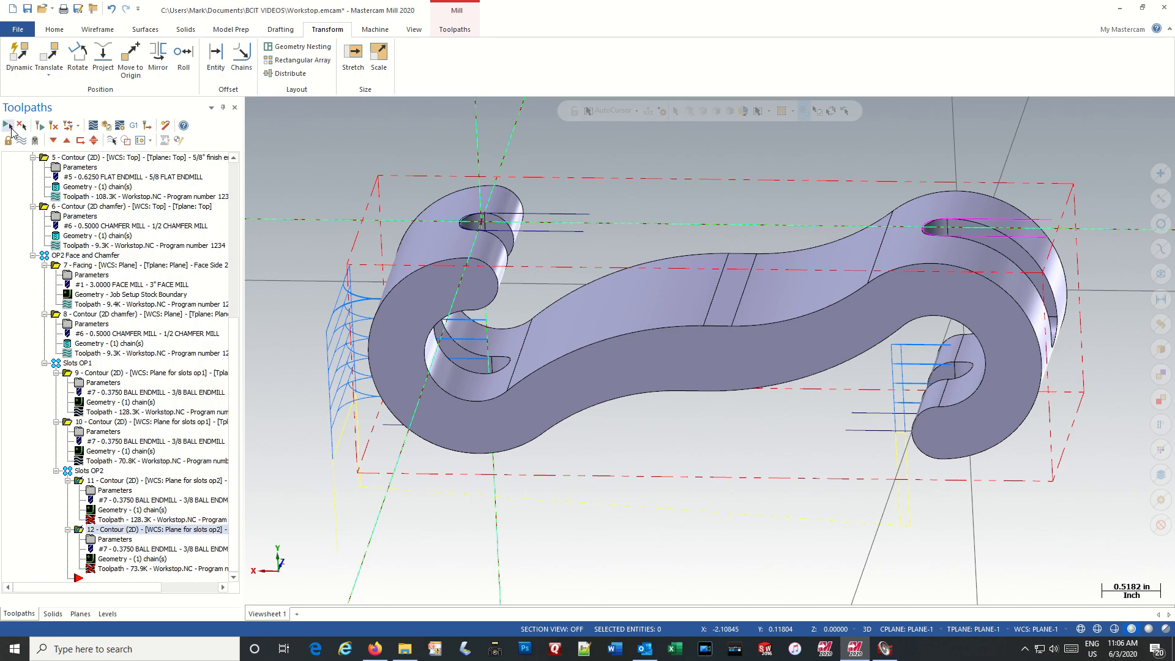
pyautogui.click(39, 127)
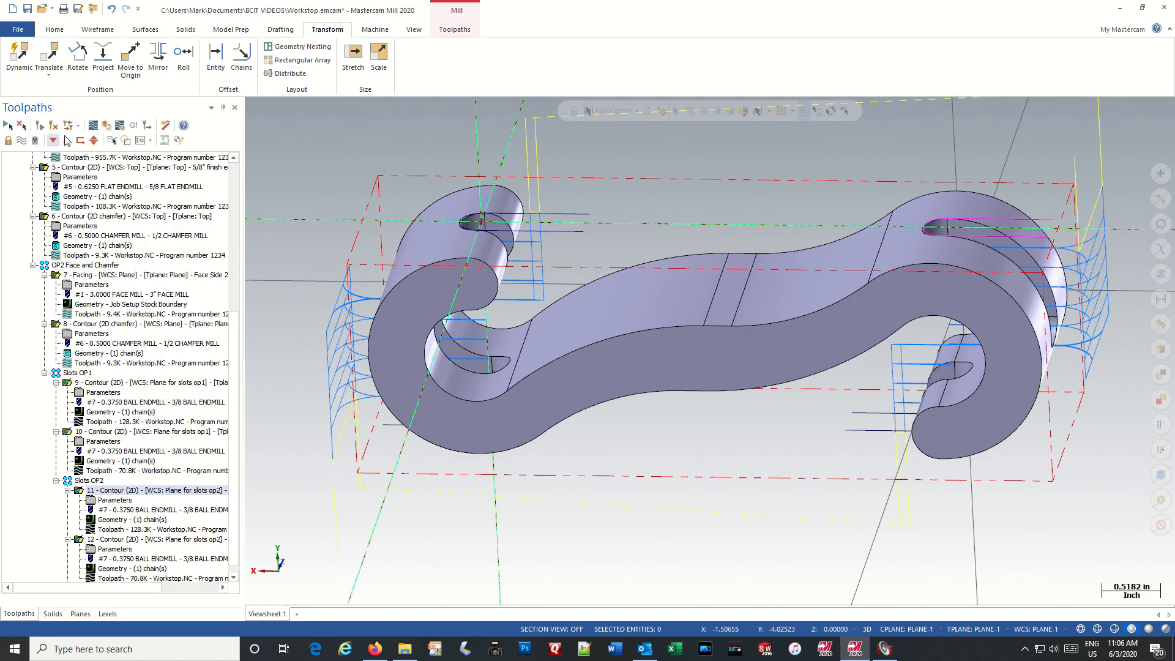
pyautogui.click(106, 126)
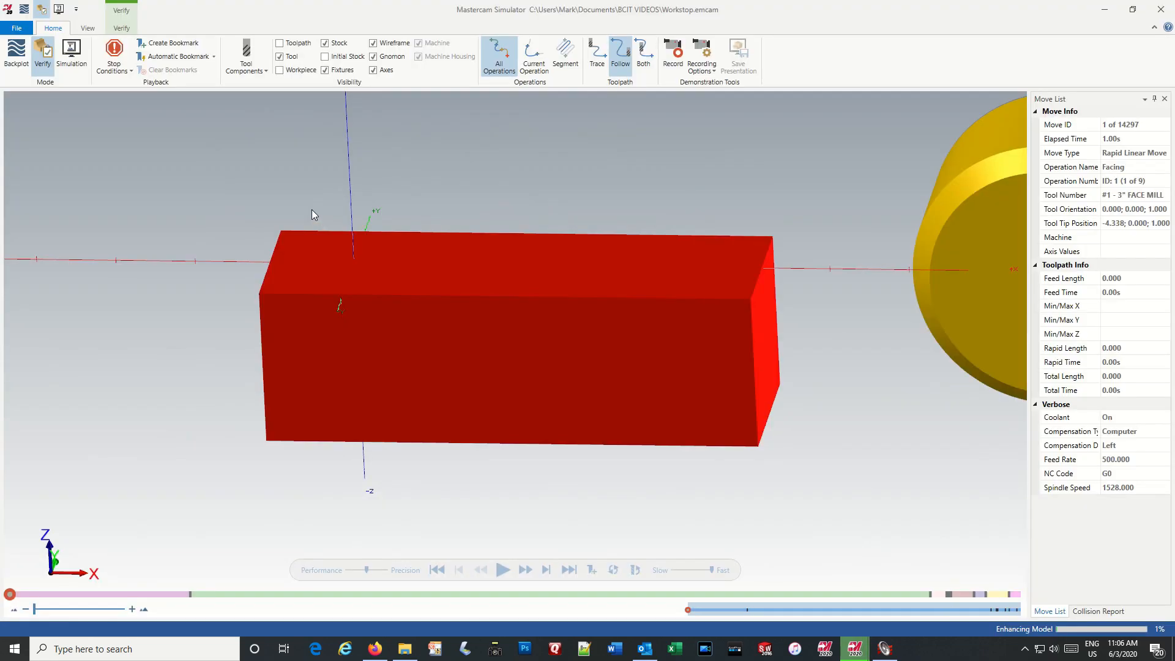
pyautogui.click(88, 28)
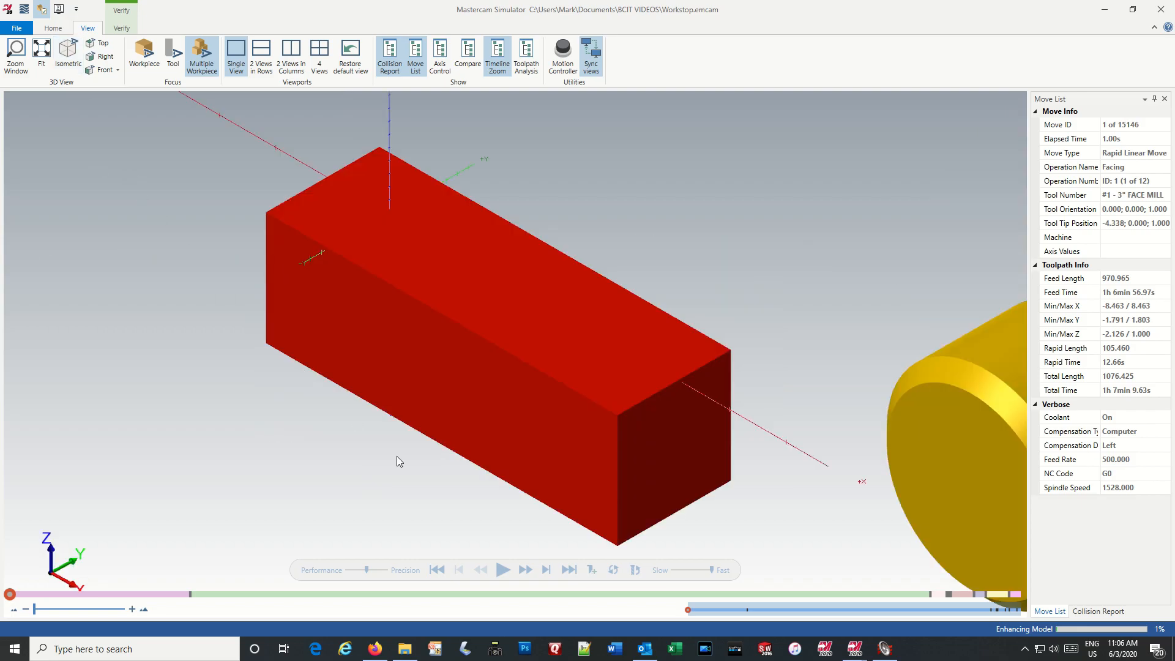
pyautogui.click(503, 573)
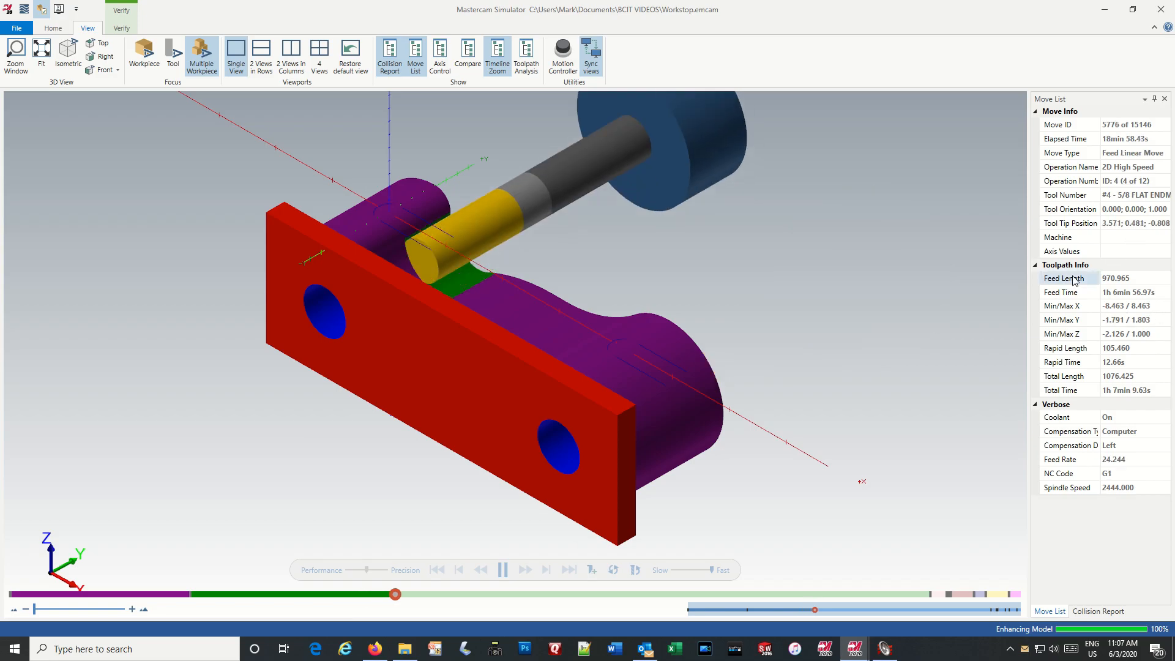
# Examine the simulated machining from several angles, checking the slot cuts on both sides of the part's hooked ends
pyautogui.moveTo(949, 354); pyautogui.dragTo(835, 344, button='middle')
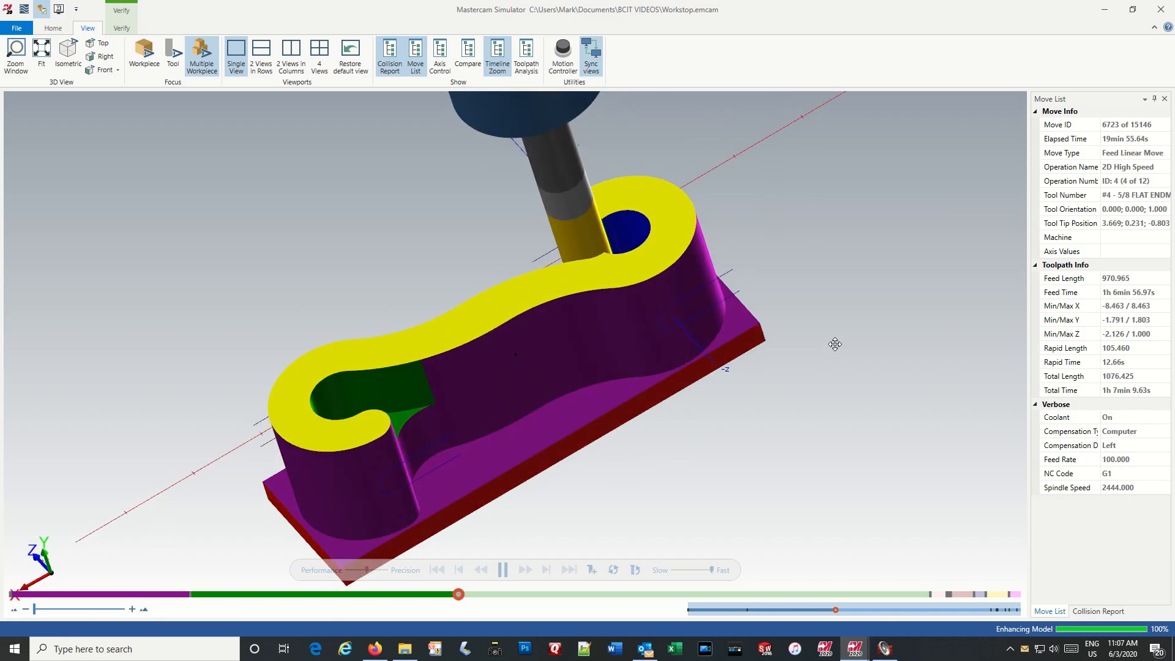
pyautogui.scroll(2, 867, 467)
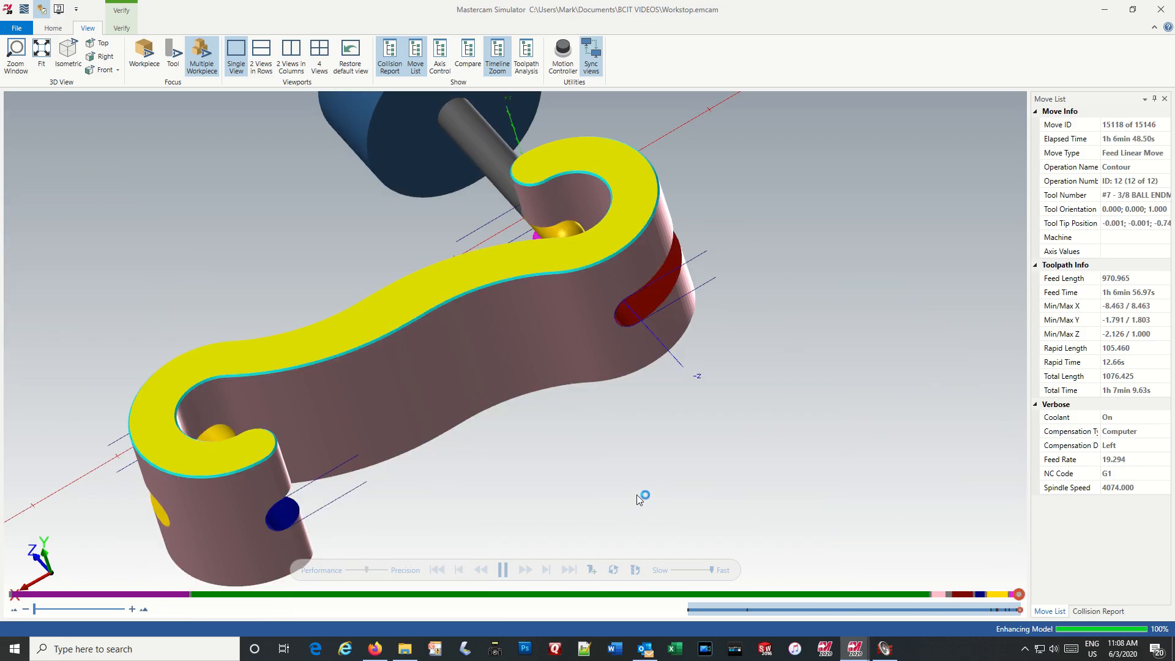
pyautogui.moveTo(637, 493); pyautogui.dragTo(867, 373, button='middle')
pyautogui.moveTo(765, 382); pyautogui.dragTo(767, 366, button='middle')
pyautogui.scroll(3, 767, 366)
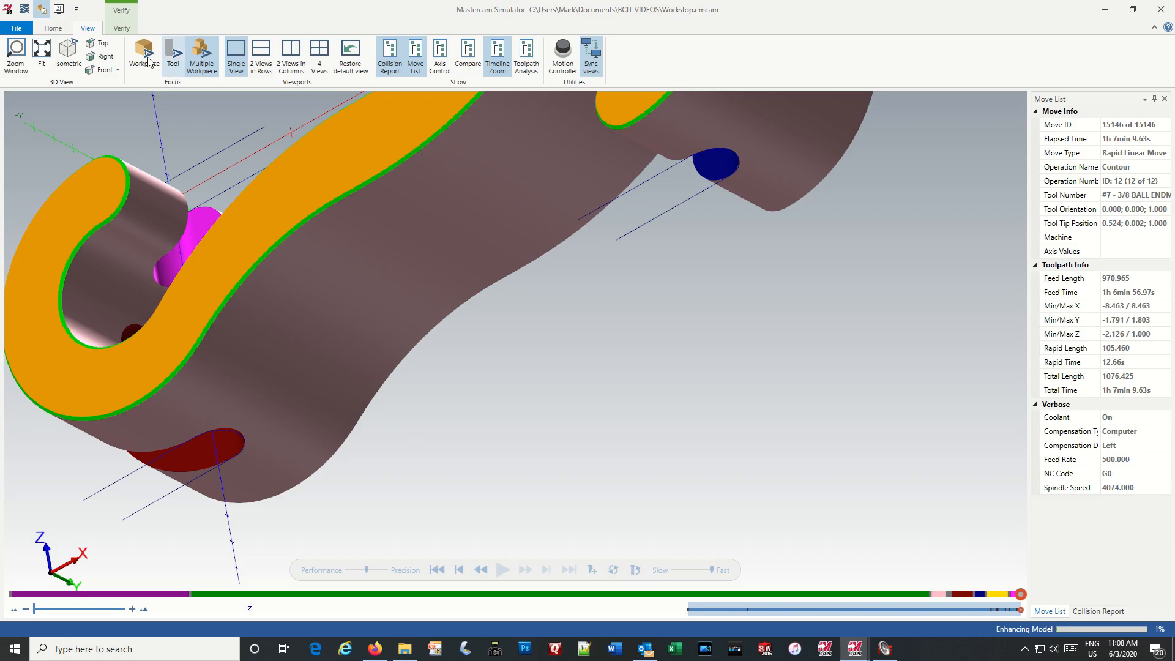
pyautogui.click(41, 53)
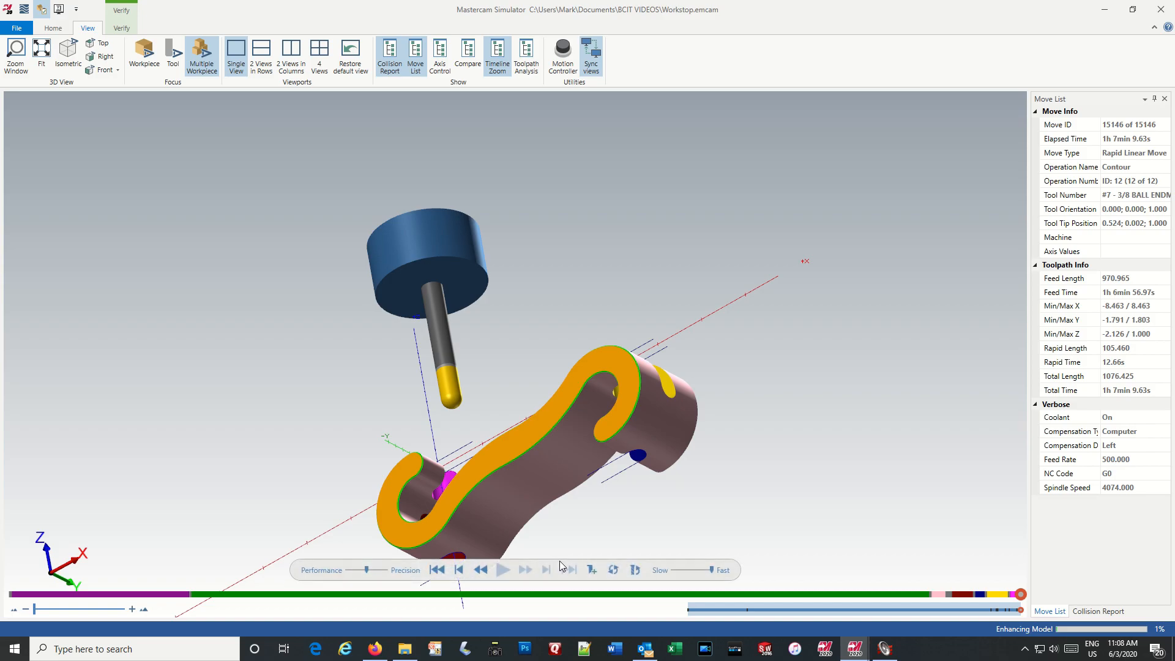
pyautogui.scroll(2, 557, 552)
pyautogui.scroll(1, 557, 551)
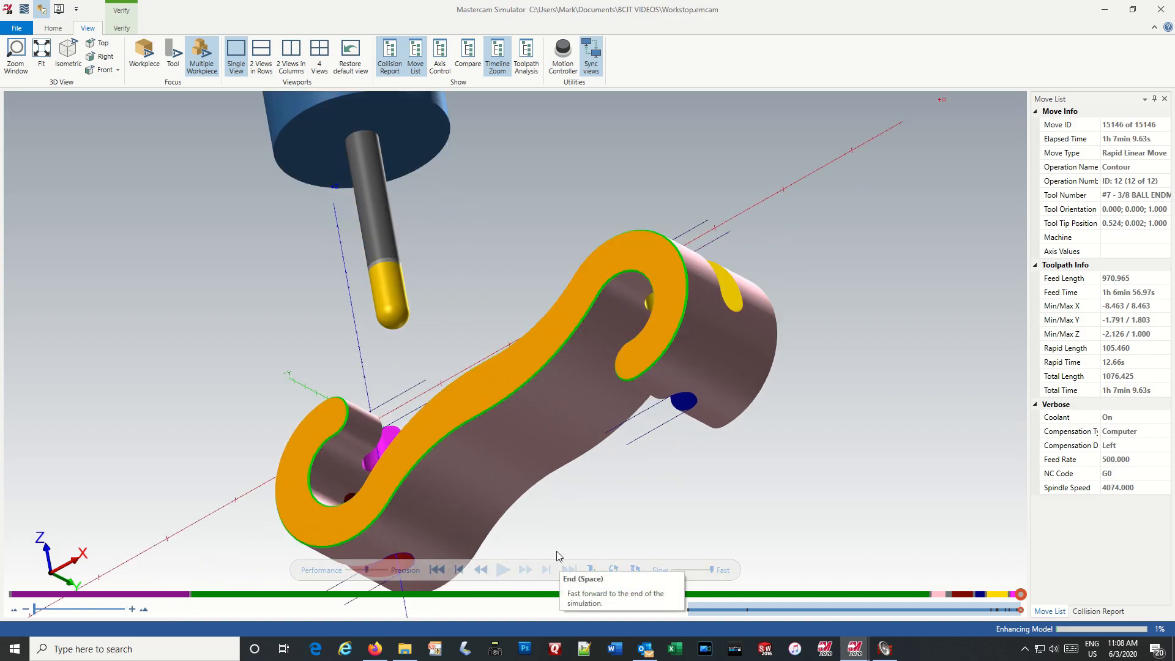